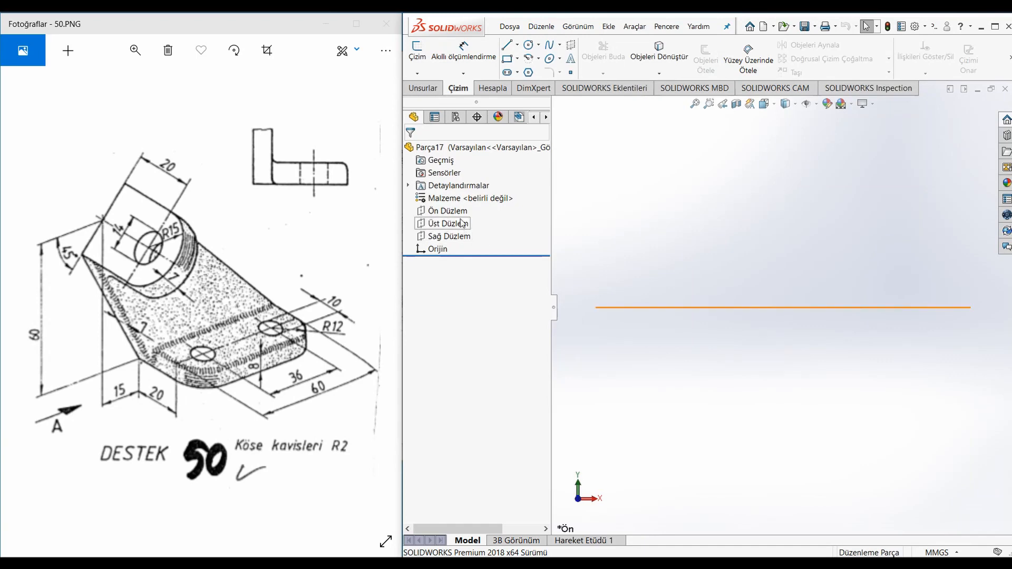
Sketch a corner rectangle about 85 mm wide on the Top Plane, starting at the origin.
left_click(460, 223)
left_click(471, 206)
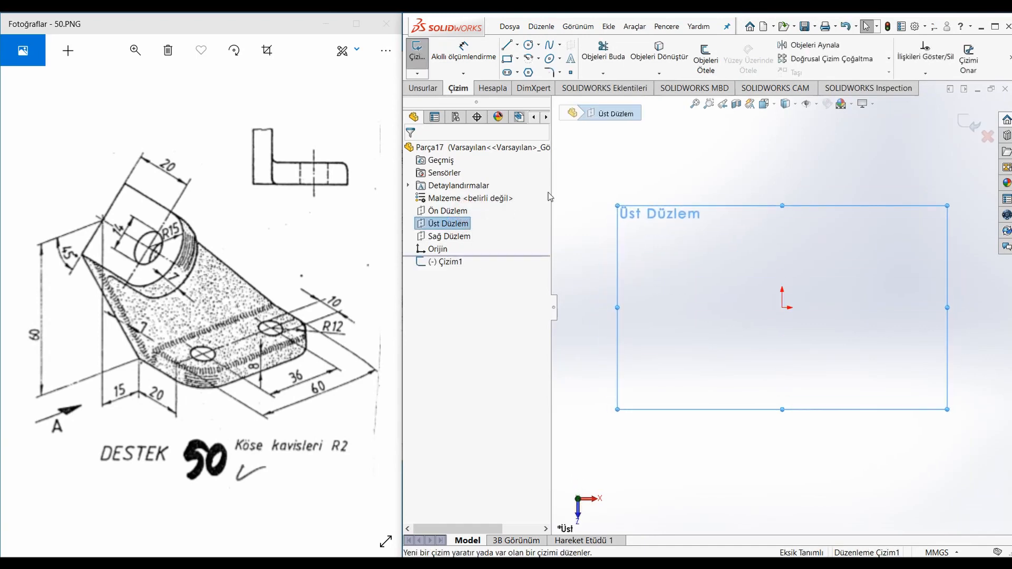
left_click(509, 58)
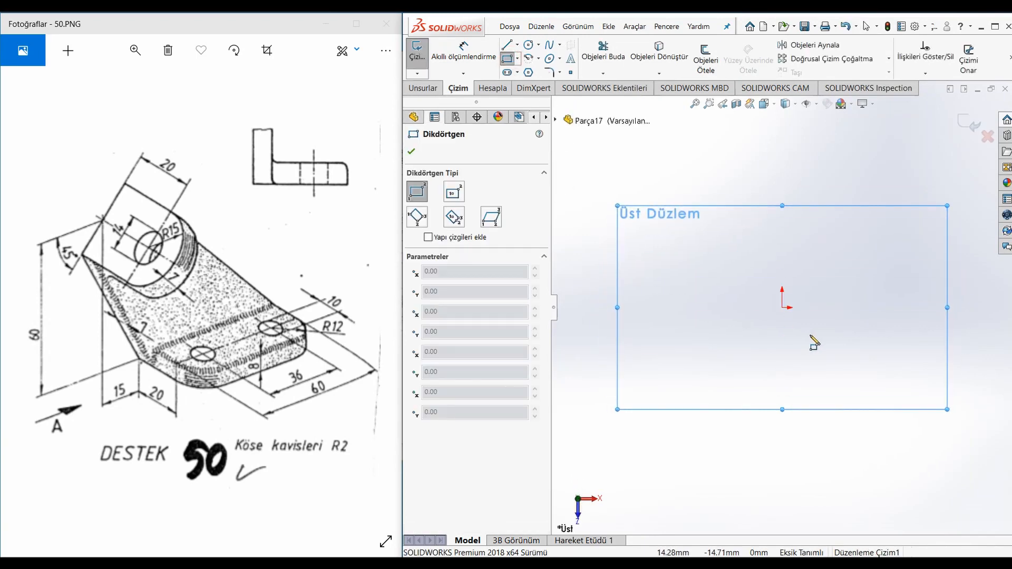
left_click(782, 308)
left_click(940, 179)
Dimension the rectangle 60 mm wide and 20+12 mm high.
key("d")
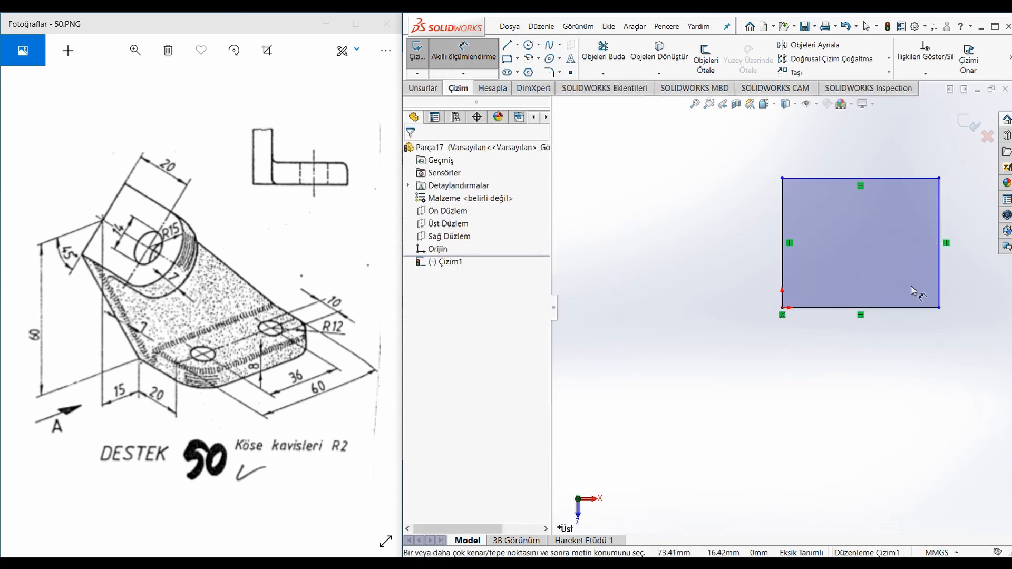
left_click(881, 309)
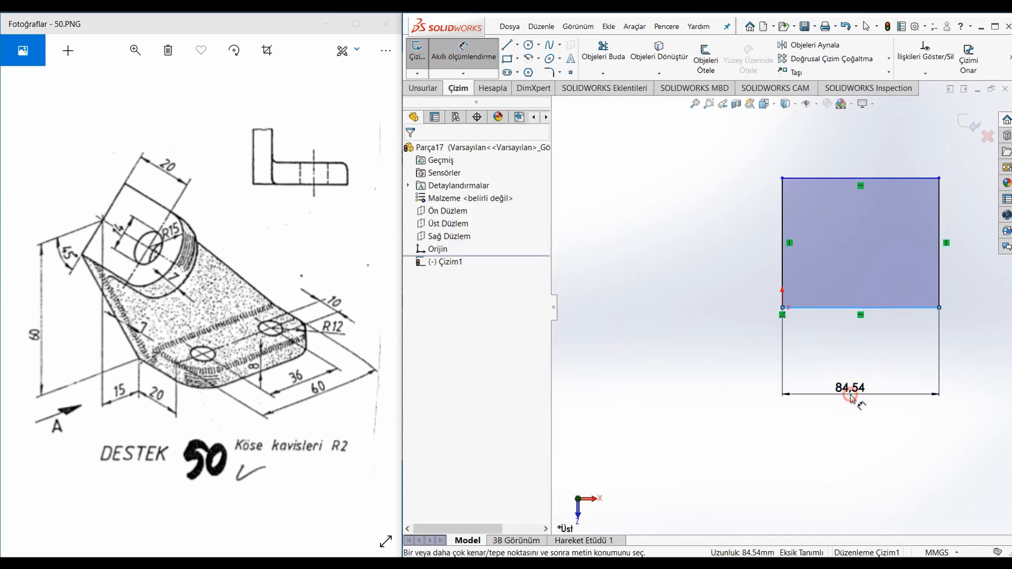
left_click(849, 392)
type("60")
key("Return")
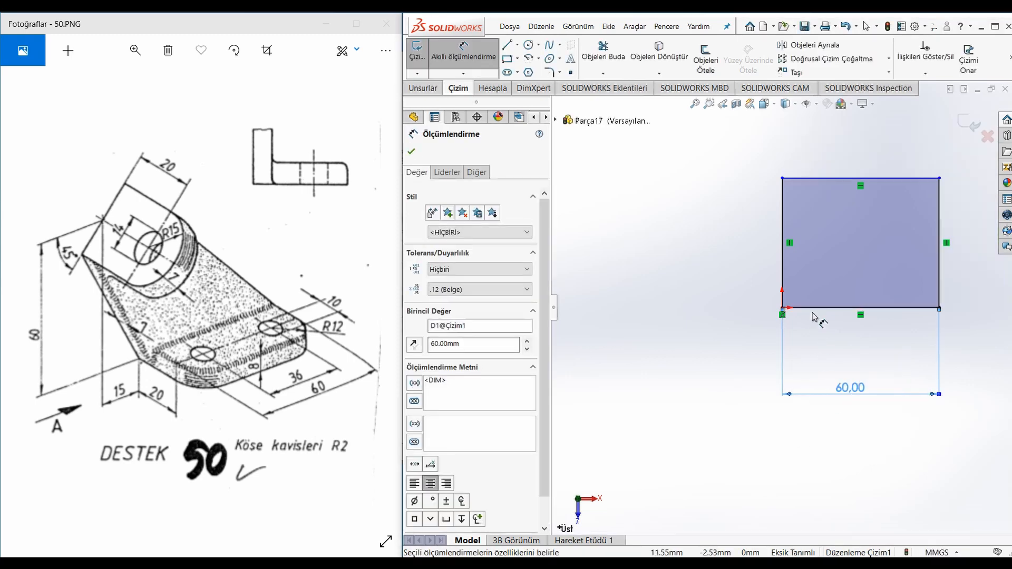
left_click(777, 265)
left_click(721, 253)
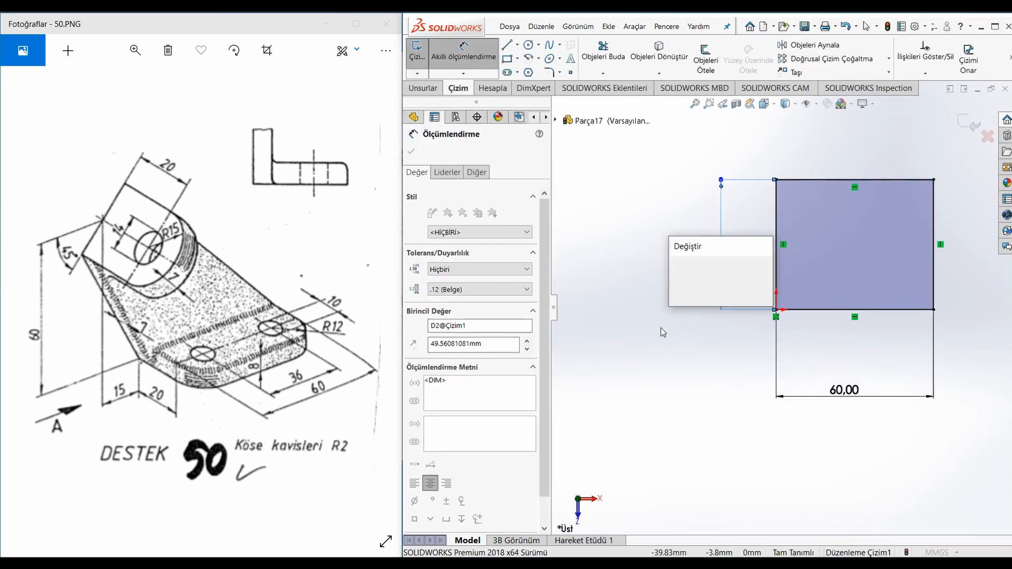
type("20+12")
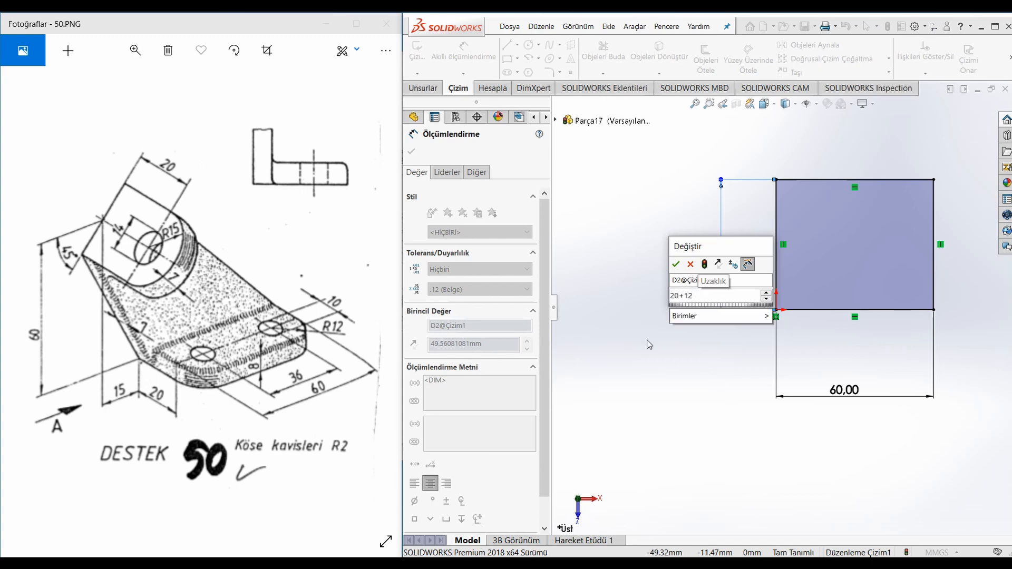
key("Return")
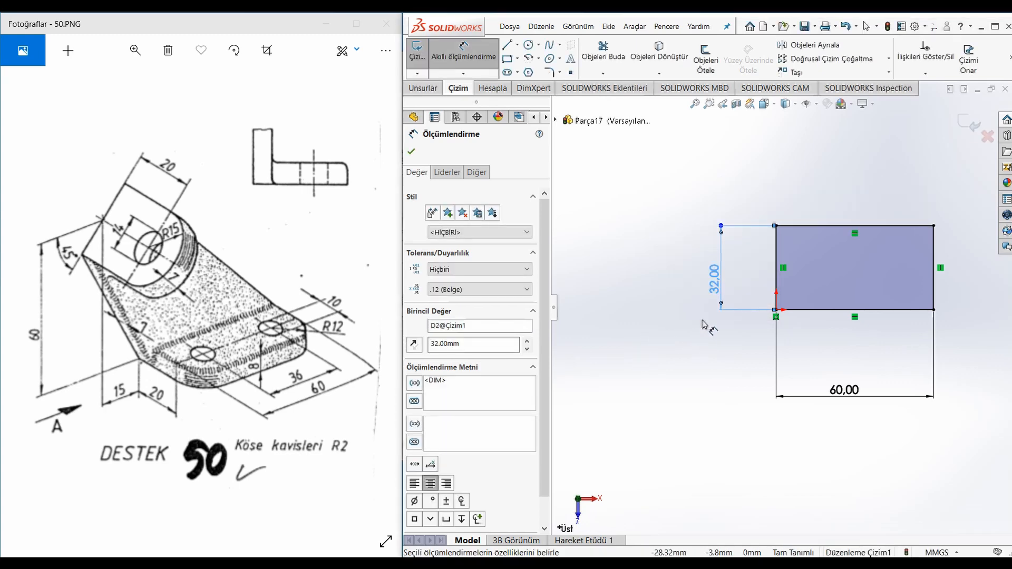
Extrude the rectangle 8 mm to form the base plate.
left_click(423, 88)
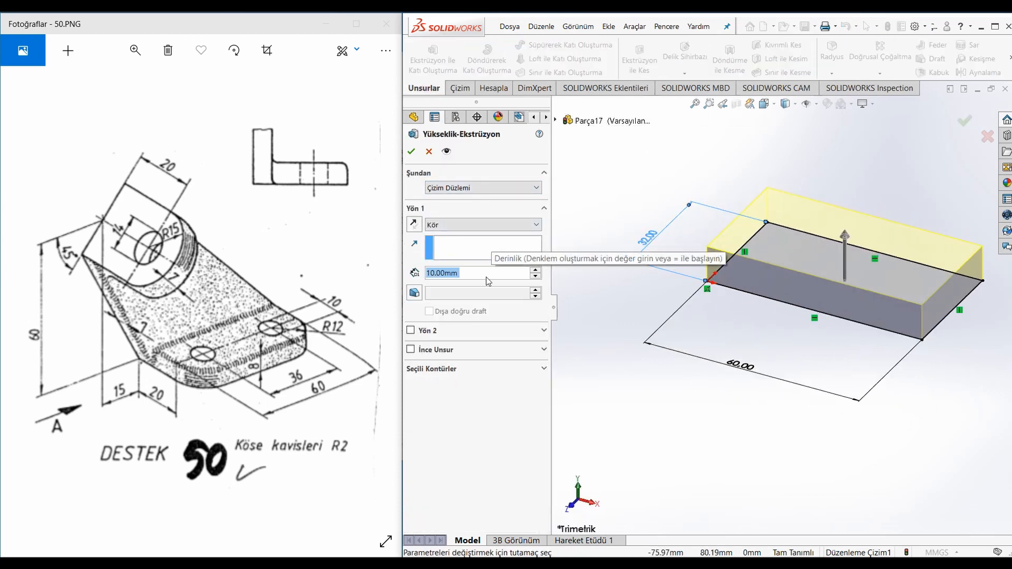
key("Return")
left_click(662, 212)
Sketch two connected lines on the plate's long back face, the first rising about 49 mm from an upper corner.
middle_click_drag(774, 235, 825, 258)
left_click(886, 275)
left_click(915, 243)
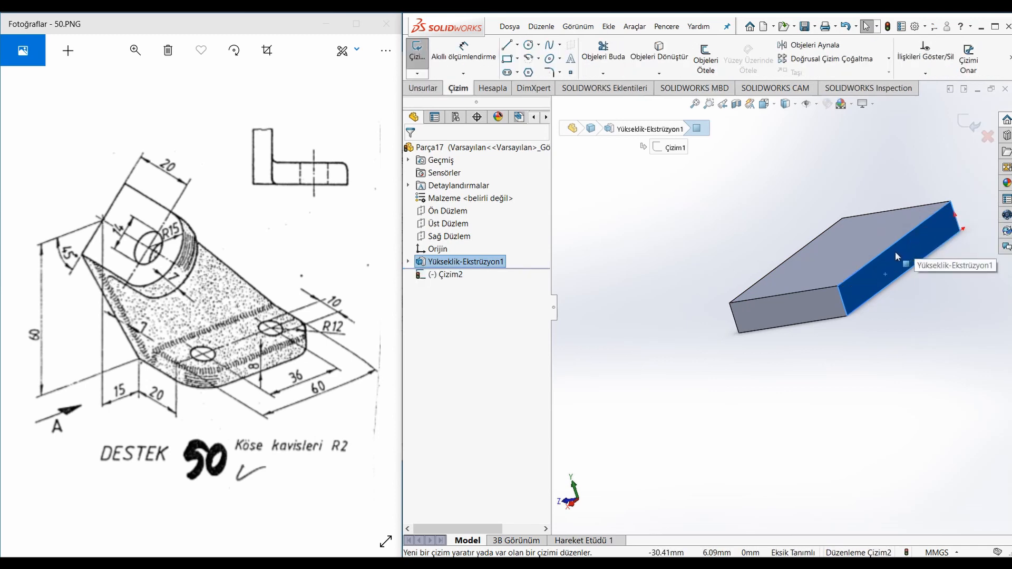
key("ctrl+8")
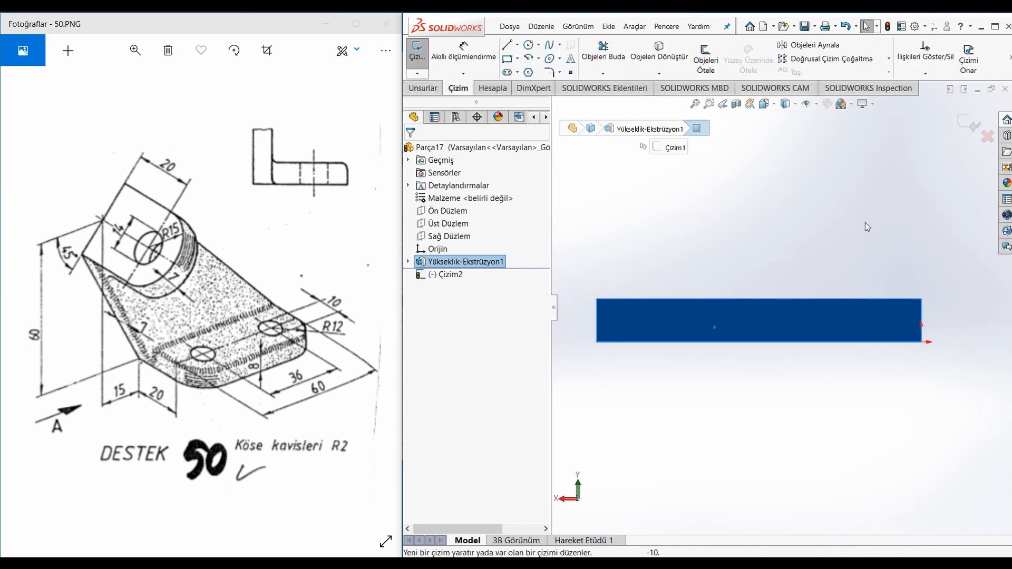
key("l")
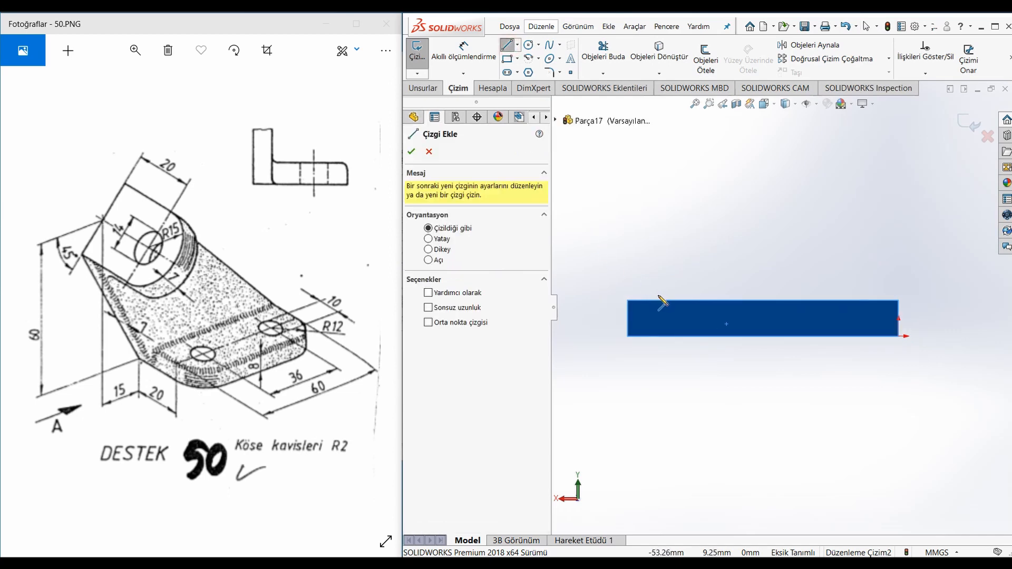
left_click(627, 301)
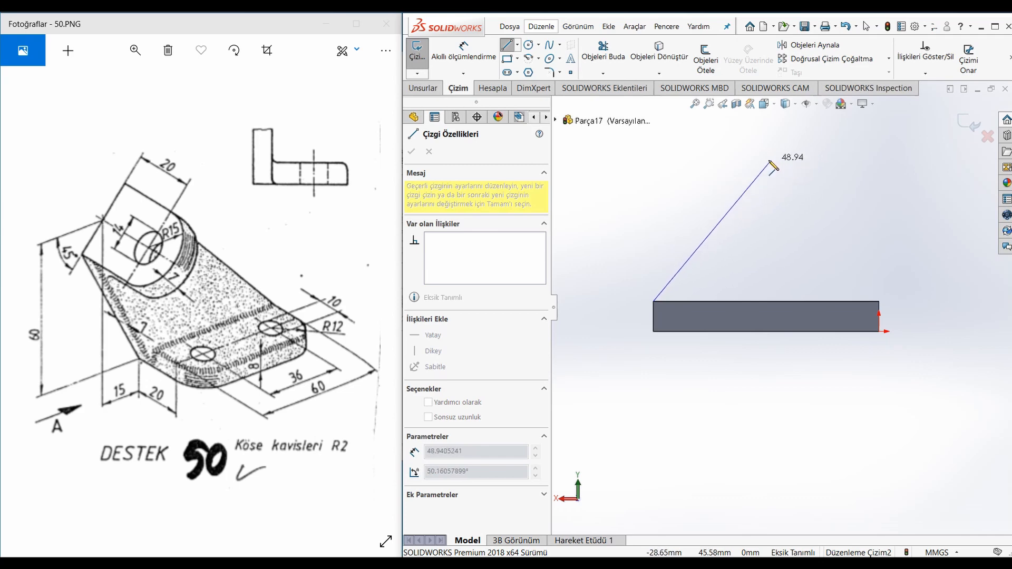
left_click(771, 158)
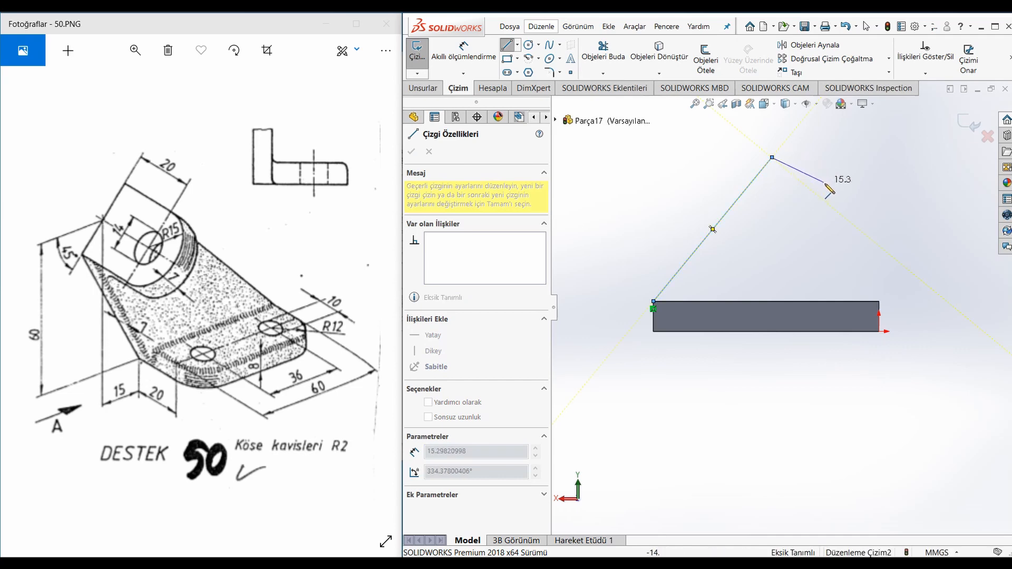
double_click(848, 198)
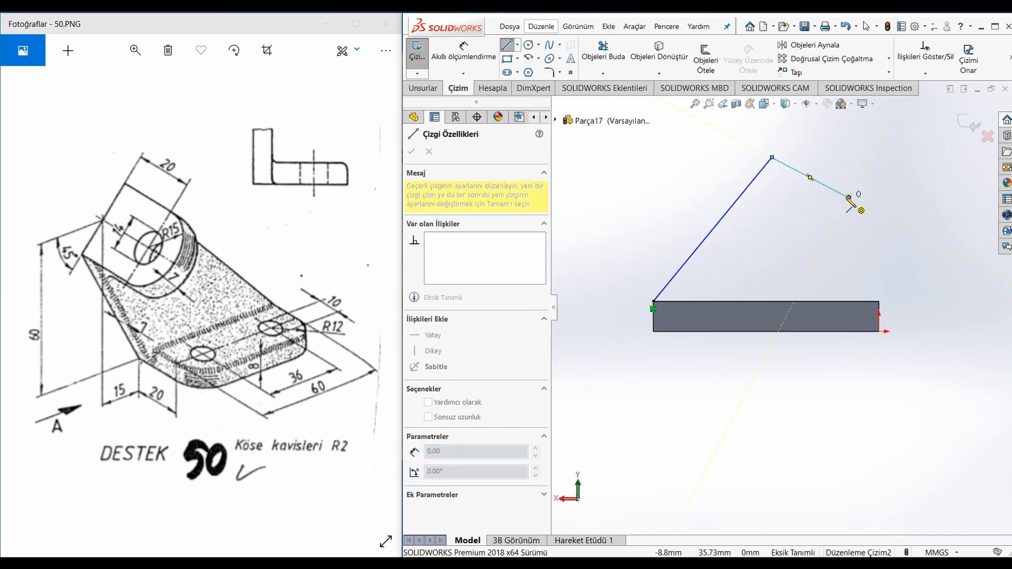
left_click(848, 198)
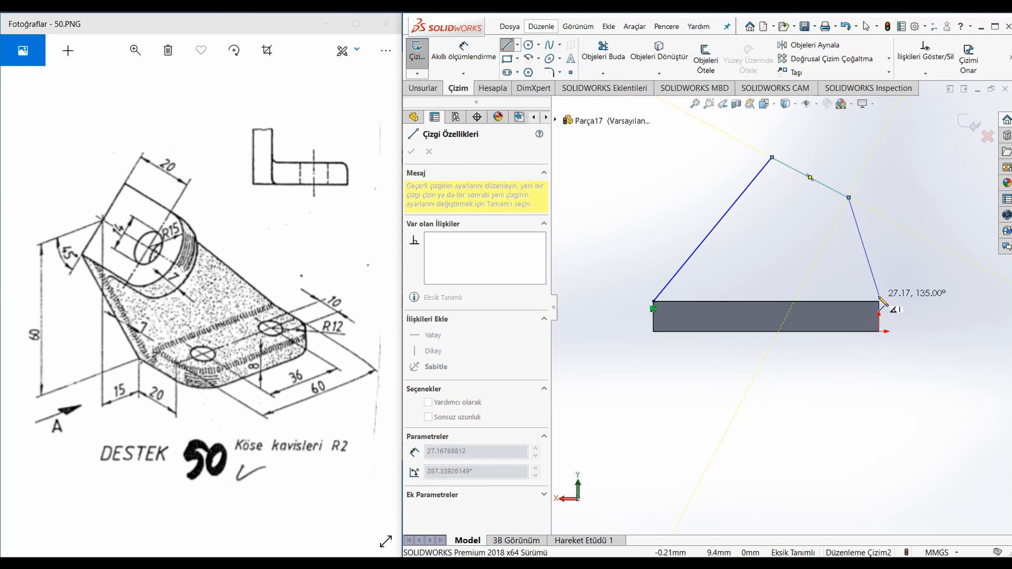
key("Escape")
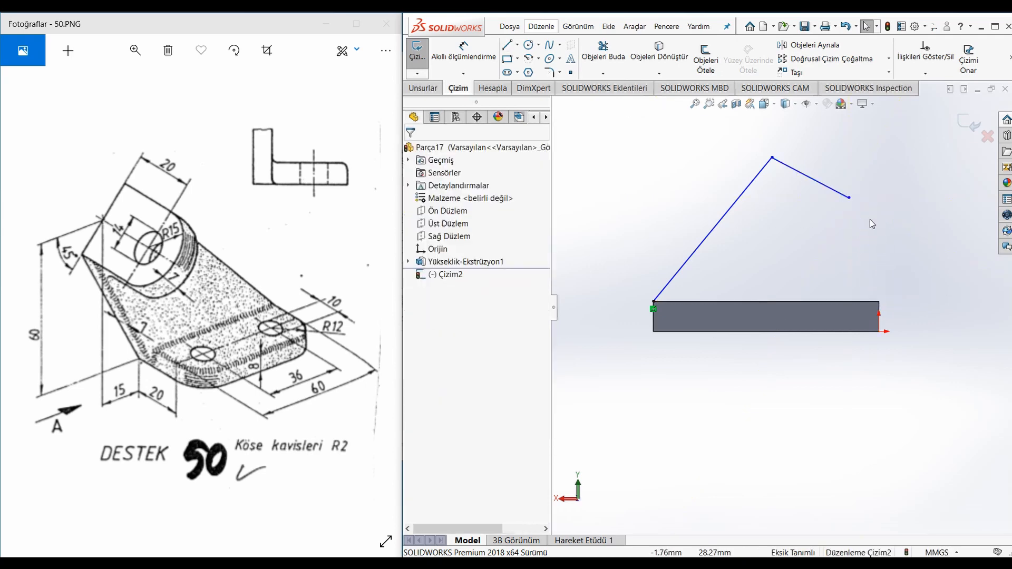
Move the two free vertices beyond the plate's origin end and close the profile through the origin, up the end edge and along the plate's upper edge.
left_click_drag(772, 157, 923, 125)
left_click_drag(849, 199, 976, 187)
left_click(508, 46)
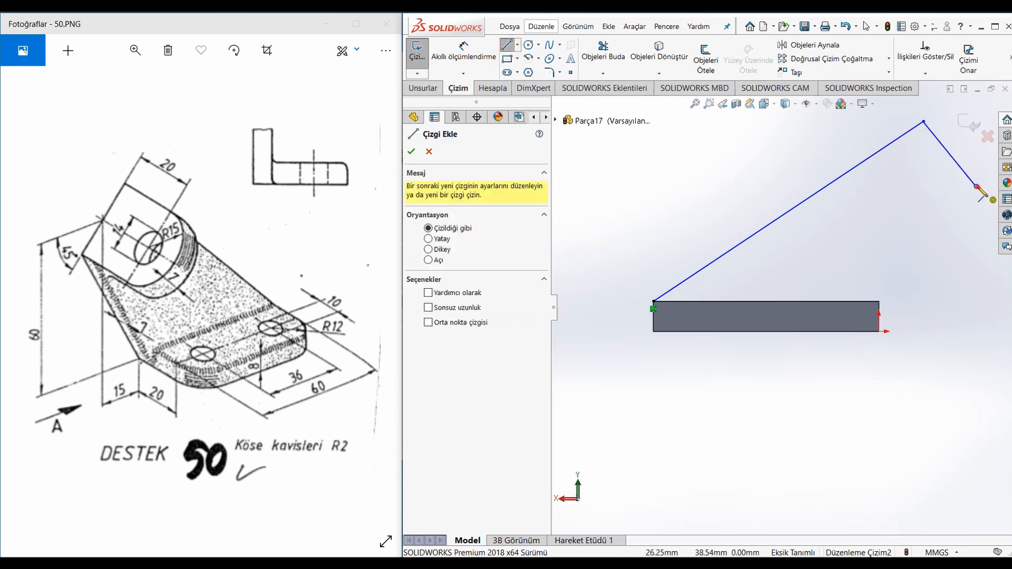
left_click(976, 186)
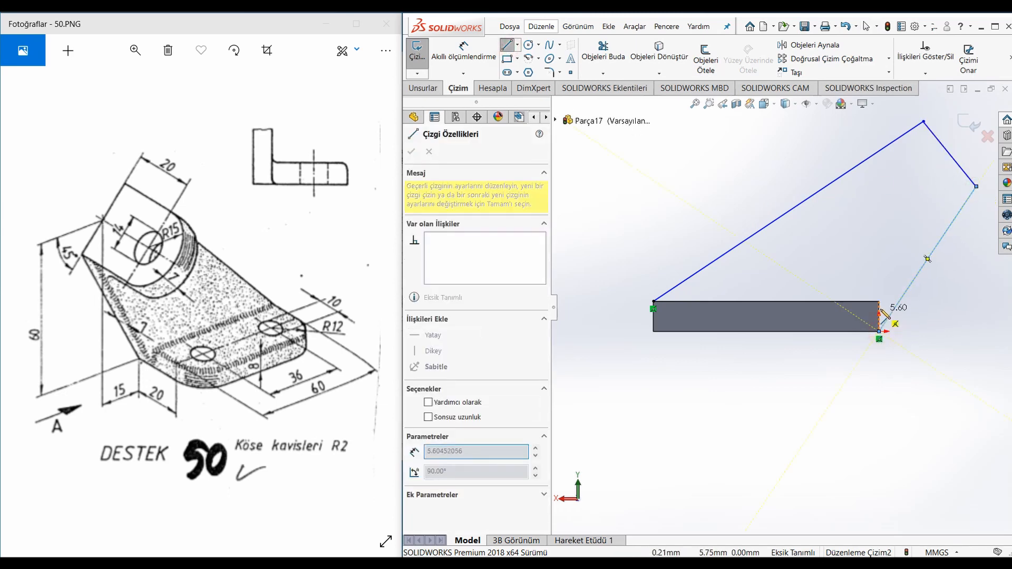
left_click(878, 301)
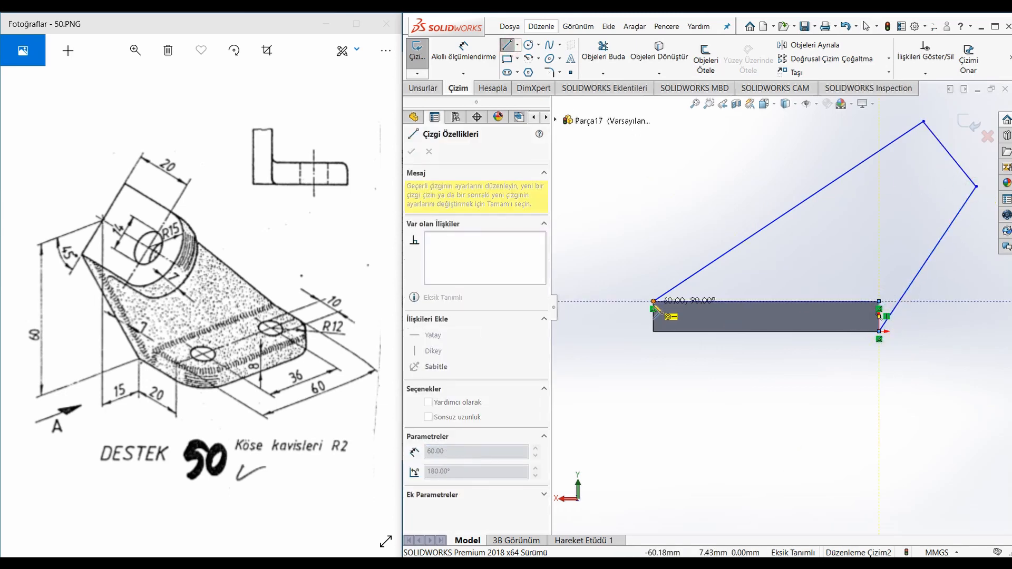
left_click(654, 303)
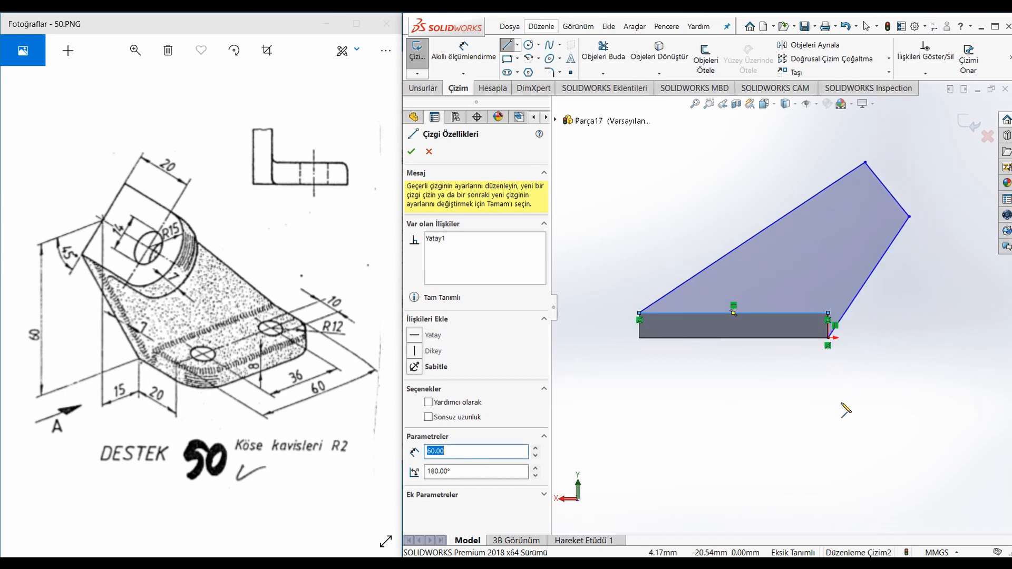
Draw a horizontal centerline about 25 mm long outward from the profile's highest vertex.
right_click_drag(841, 396, 841, 369)
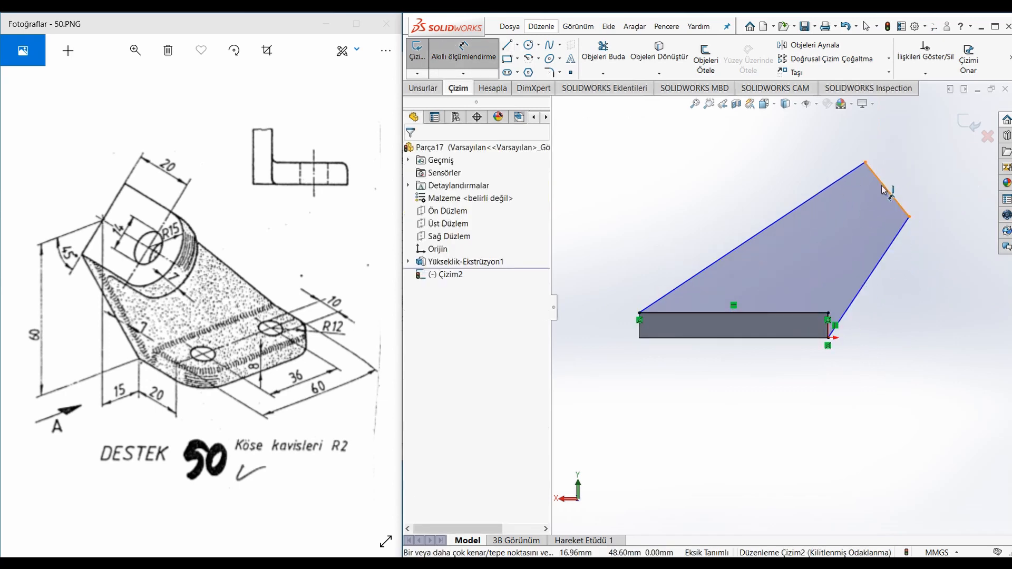
left_click(518, 45)
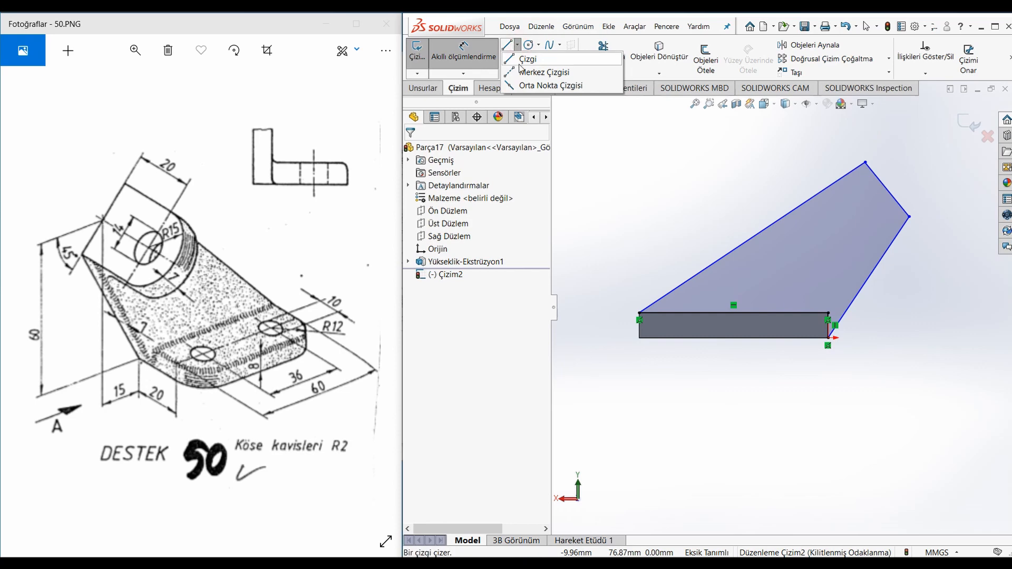
left_click(529, 72)
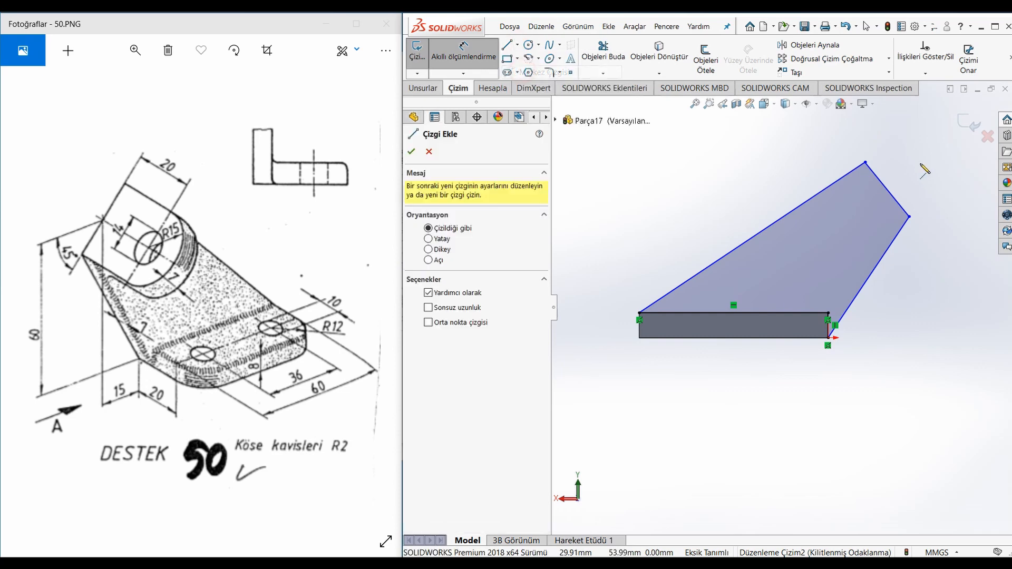
left_click(866, 164)
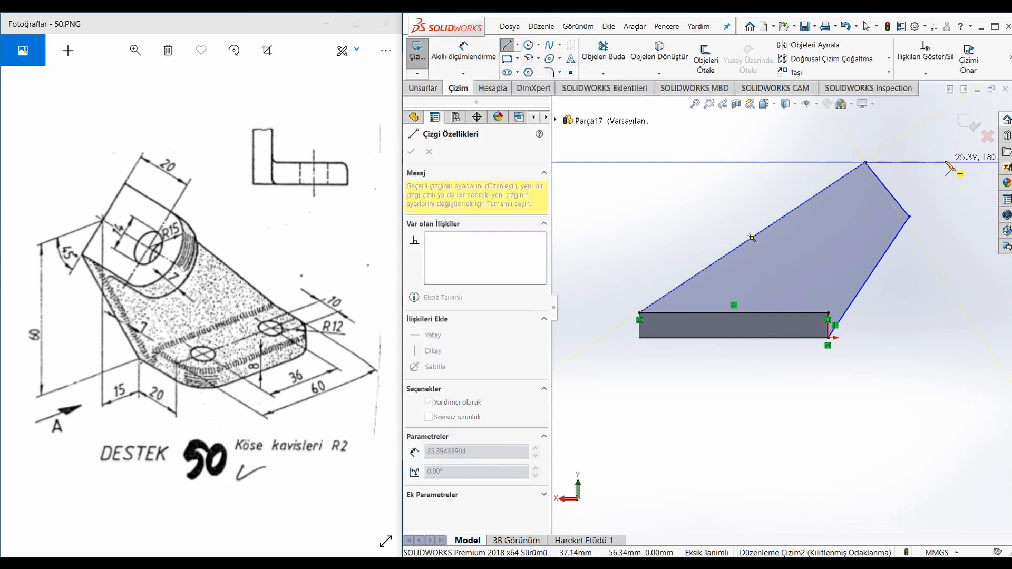
left_click(946, 163)
key("Escape")
Dimension the angle between the centerline and the profile's short slanted line as 45 degrees.
left_click(480, 60)
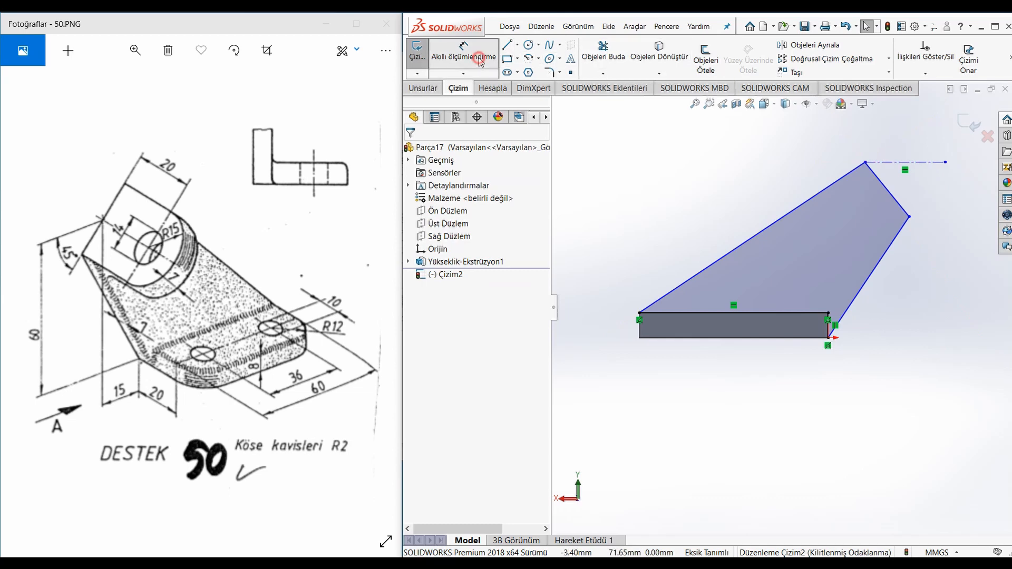
left_click(899, 163)
left_click(894, 198)
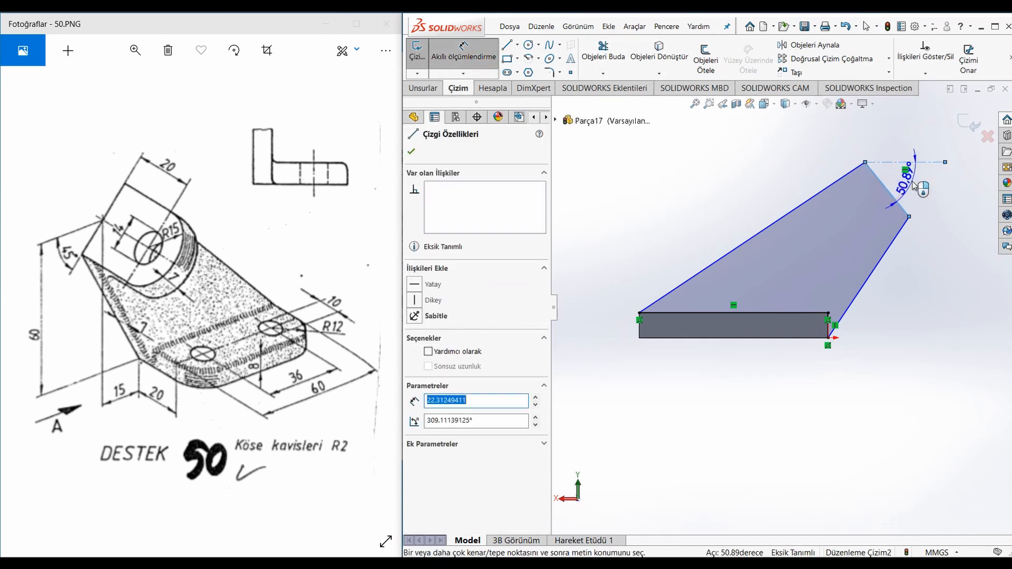
left_click(914, 187)
type("45")
key("Return")
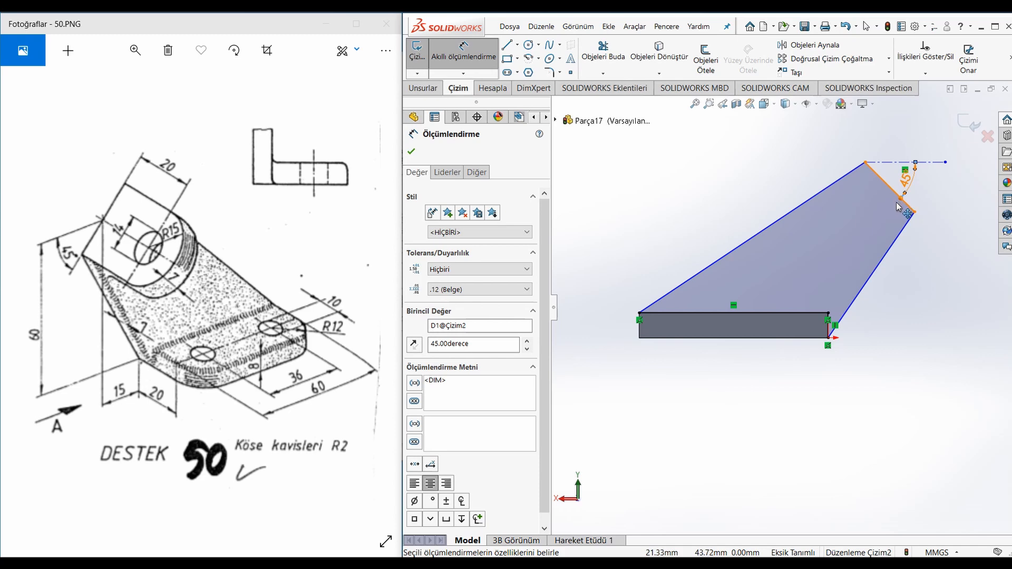
left_click(890, 186)
left_click(925, 162)
key("Escape")
Dimension the profile's short slanted line to a length of 30 mm.
left_click(889, 187)
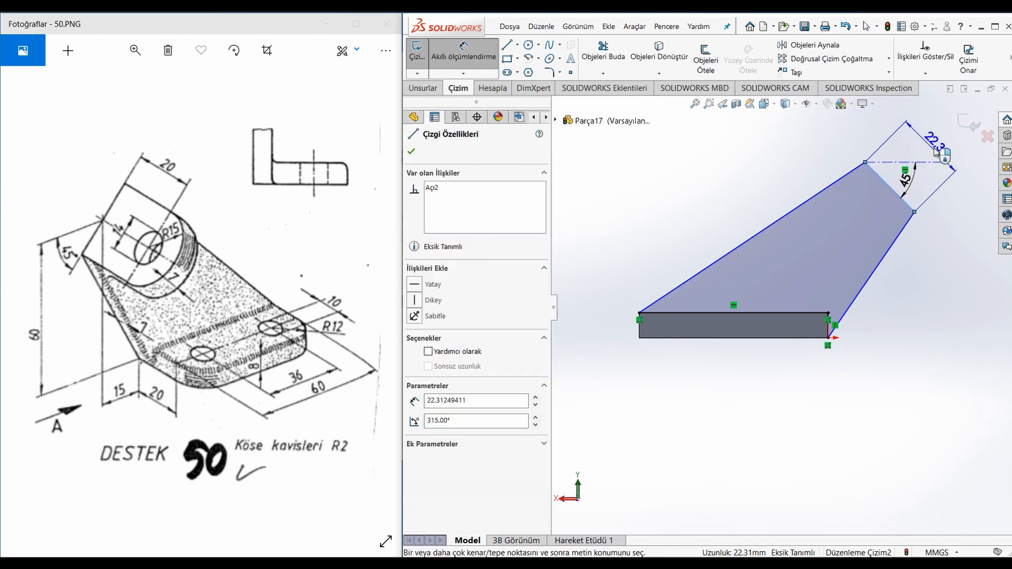
left_click(926, 152)
type("30")
key("Return")
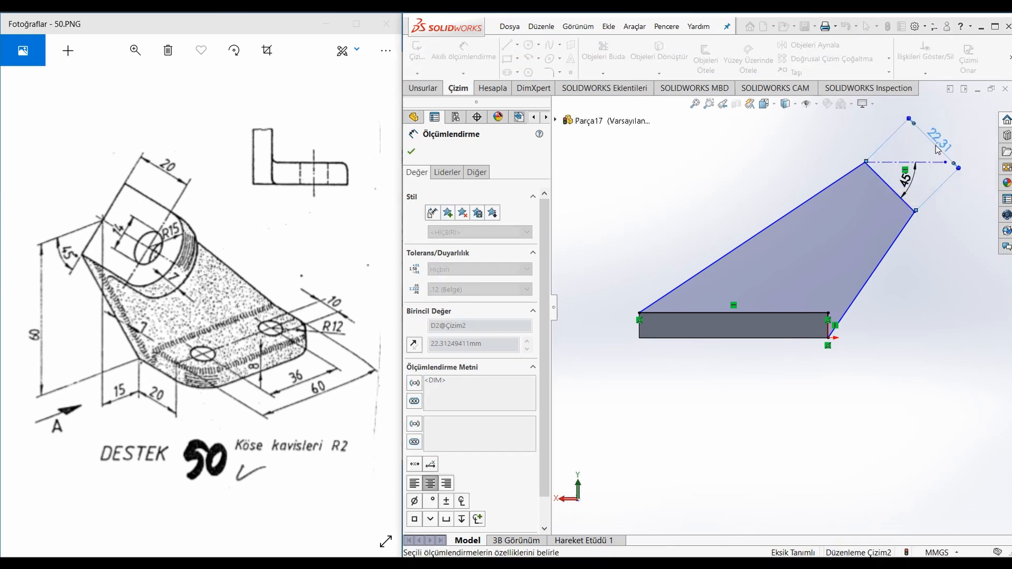
Dimension the height from the plate's bottom edge to the midpoint of the short slanted line as 60 mm.
left_click(898, 195)
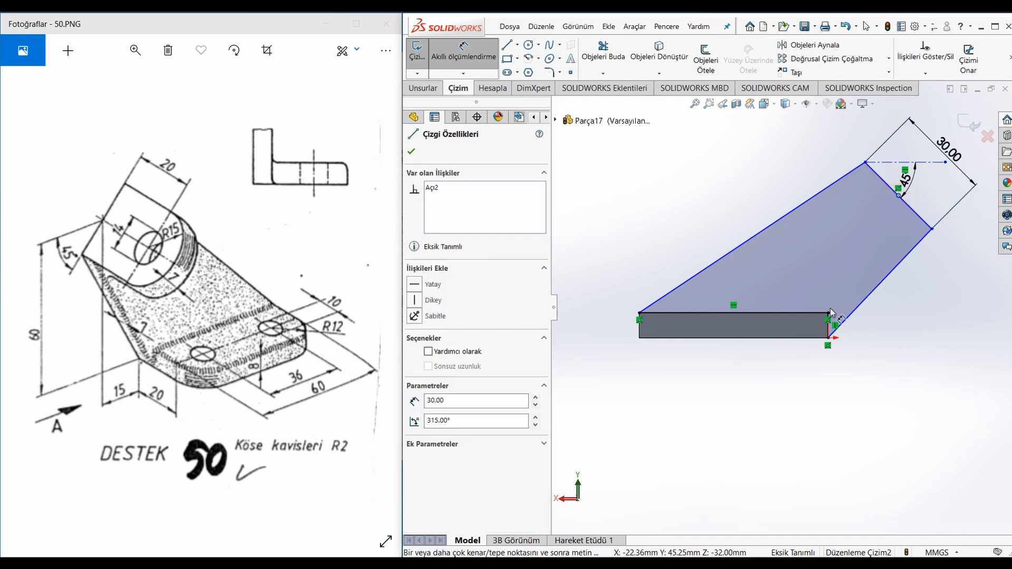
left_click(809, 337)
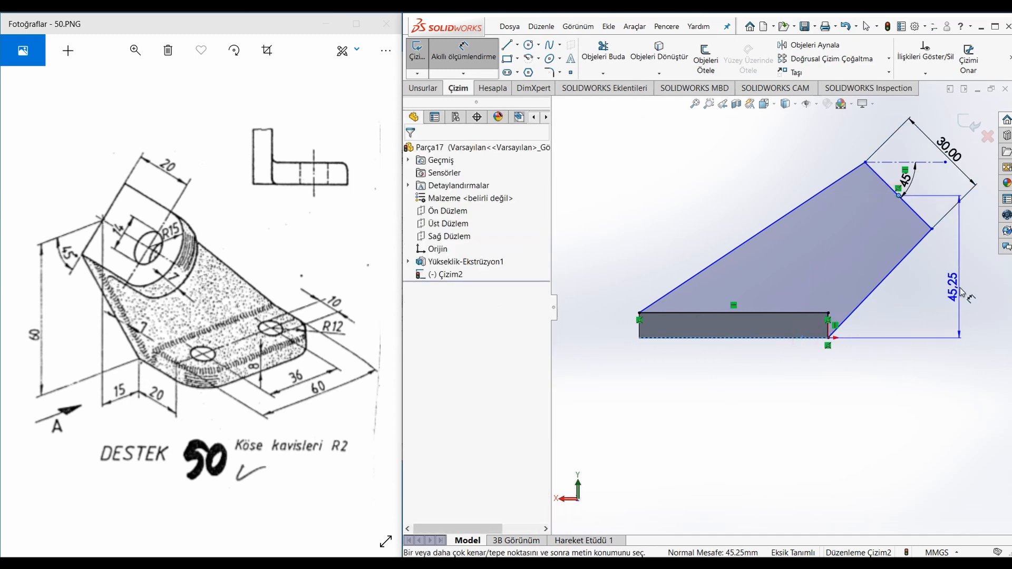
left_click(968, 289)
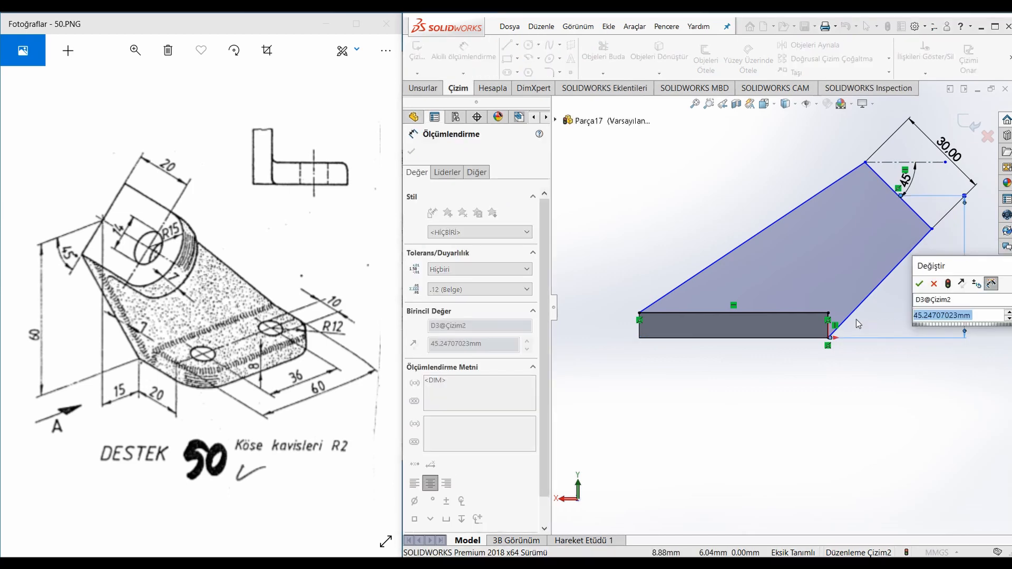
type("60")
key("Return")
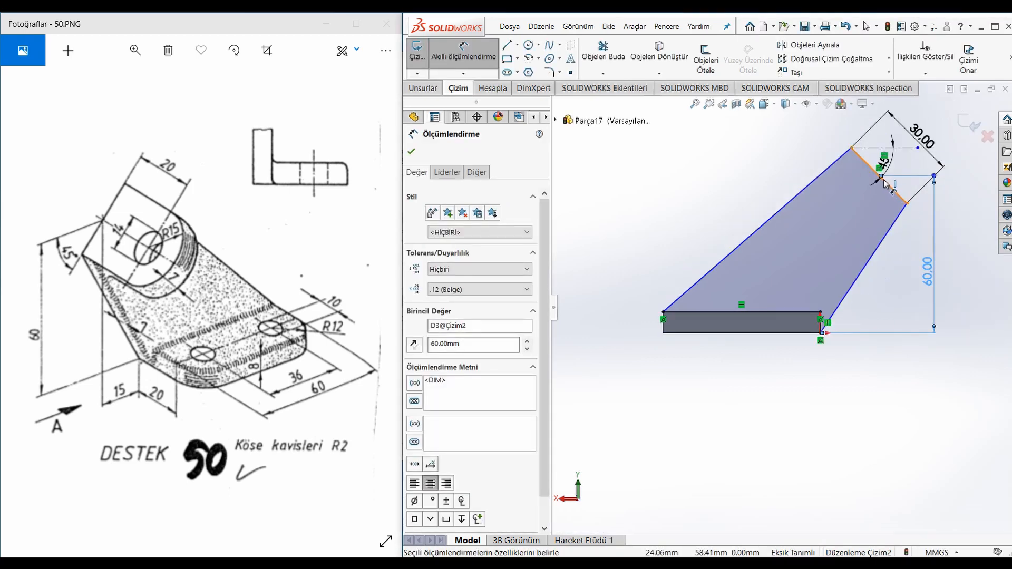
left_click(890, 268)
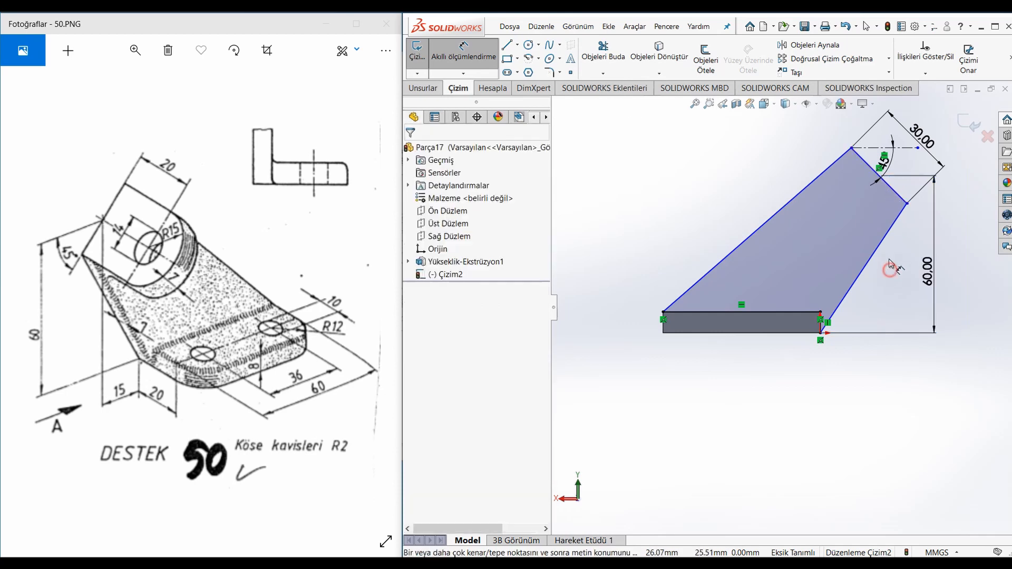
Dimension the horizontal distance from the plate's lower corner to the midpoint of the short slanted line as 15 mm.
left_click(880, 179)
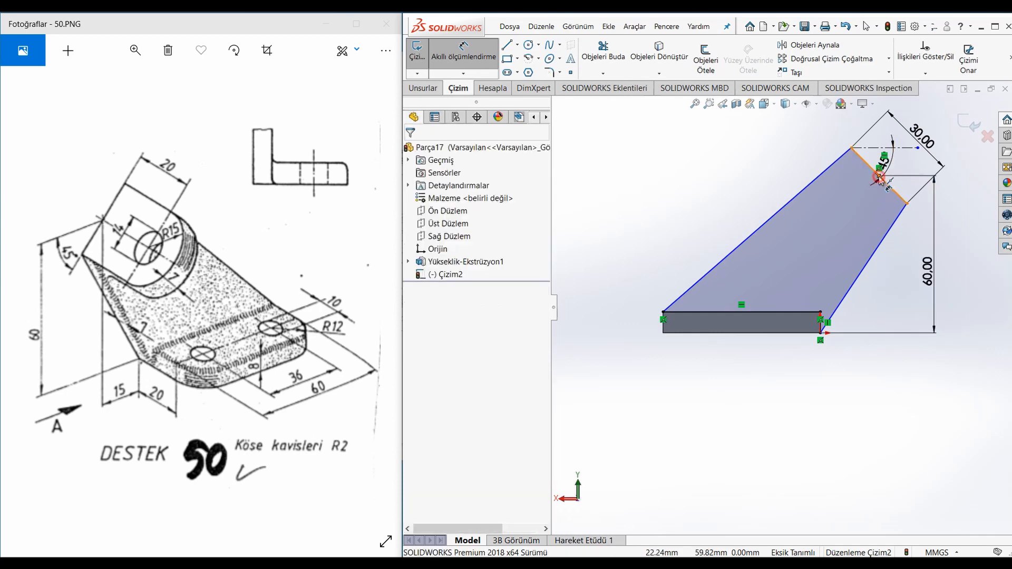
left_click(821, 335)
left_click(855, 382)
type("15")
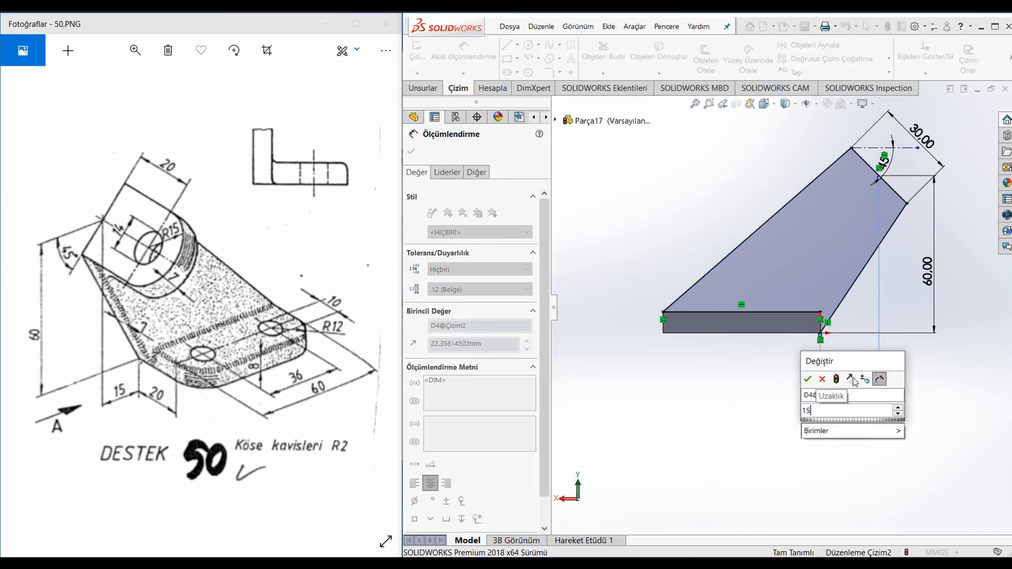
key("Return")
key("Escape")
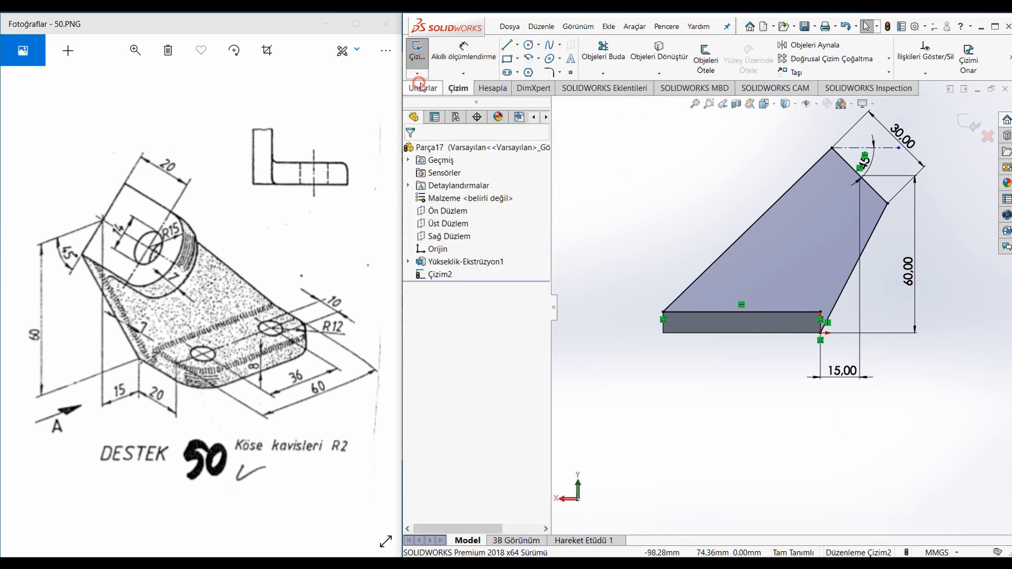
Extrude the arm profile 7 mm in the reversed direction, over the base plate and merged with it.
left_click(422, 87)
left_click(432, 58)
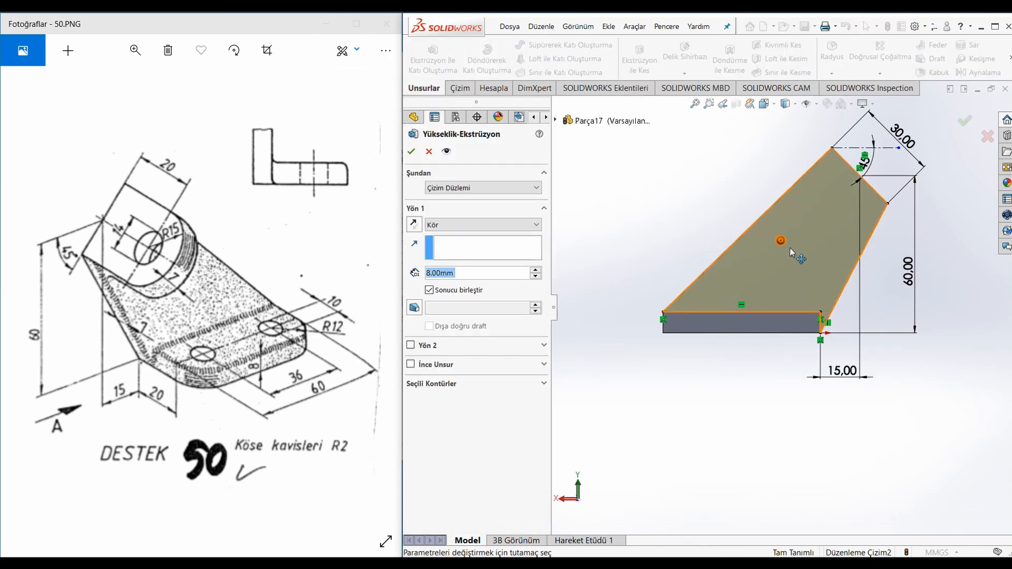
mouse_move(727, 268)
middle_mouse_down()
mouse_move(801, 297)
mouse_move(818, 324)
middle_mouse_up()
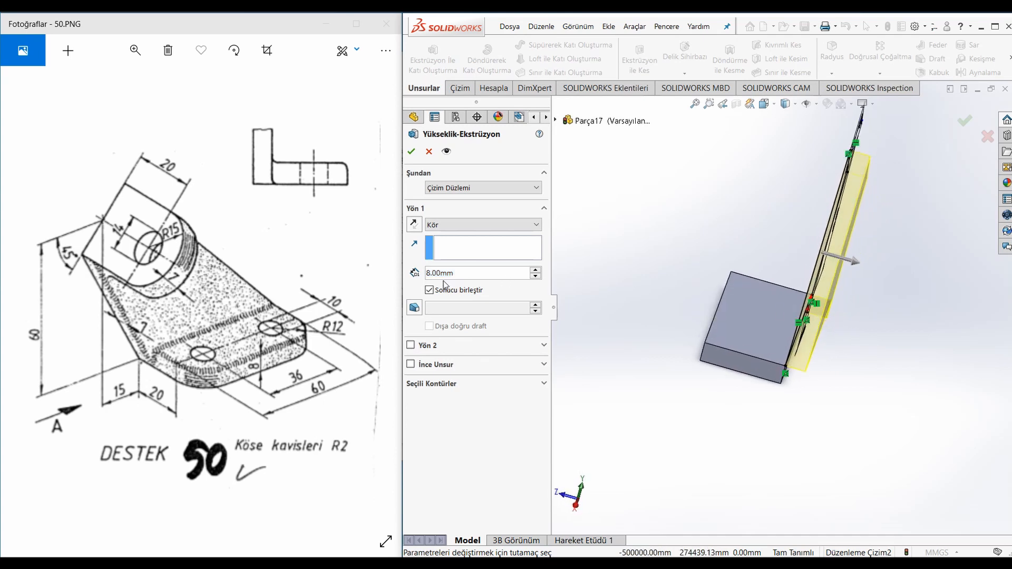
left_click(416, 224)
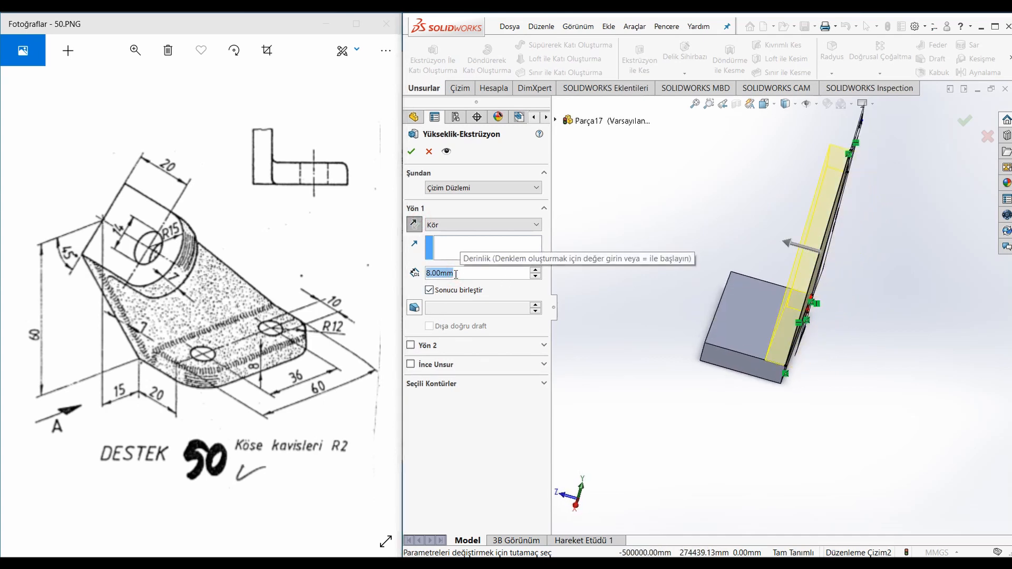
type("7")
key("Return")
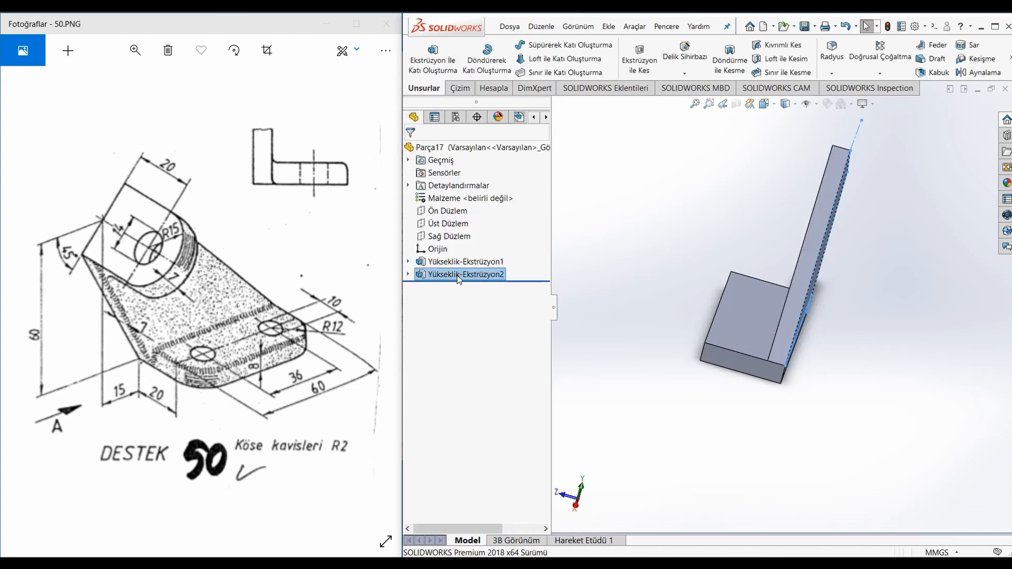
On the arm's plate-side face, sketch a closed rectangle about 6 mm wide along the full length of the short slanted edge.
middle_click_drag(649, 221, 791, 242)
left_click(764, 219)
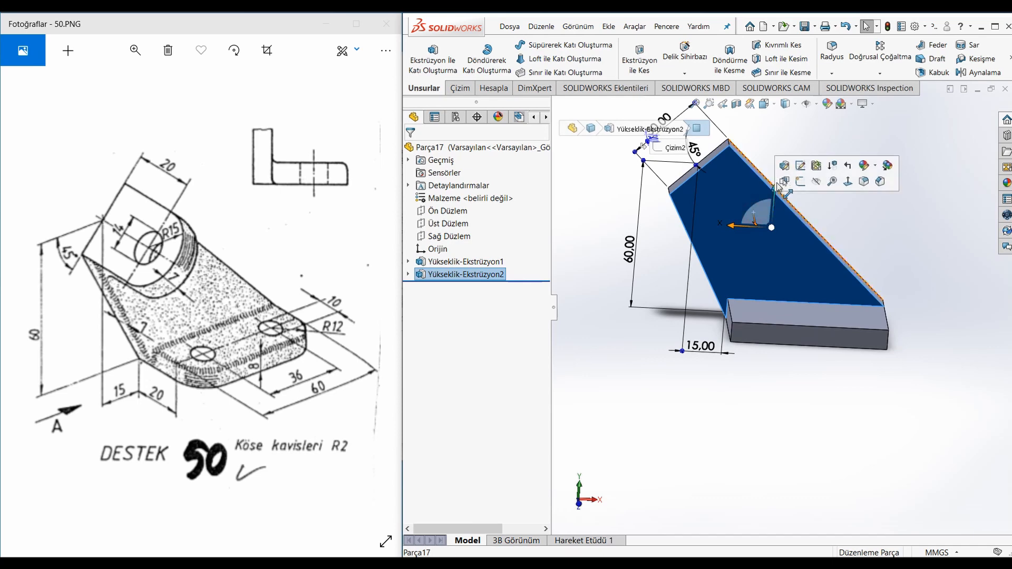
left_click(794, 187)
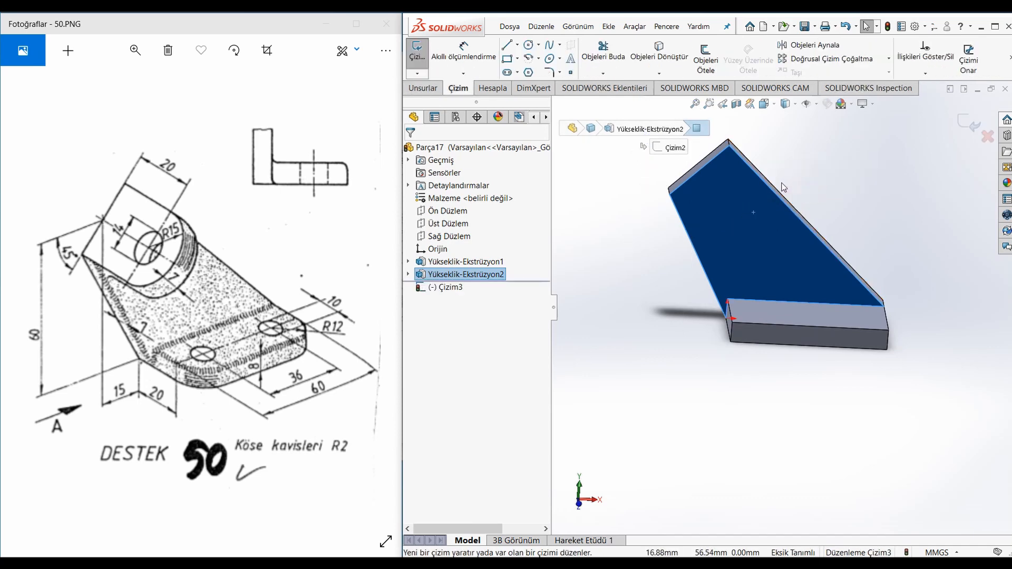
key("ctrl+8")
scroll(674, 181, "up", 1)
scroll(667, 179, "down", 1)
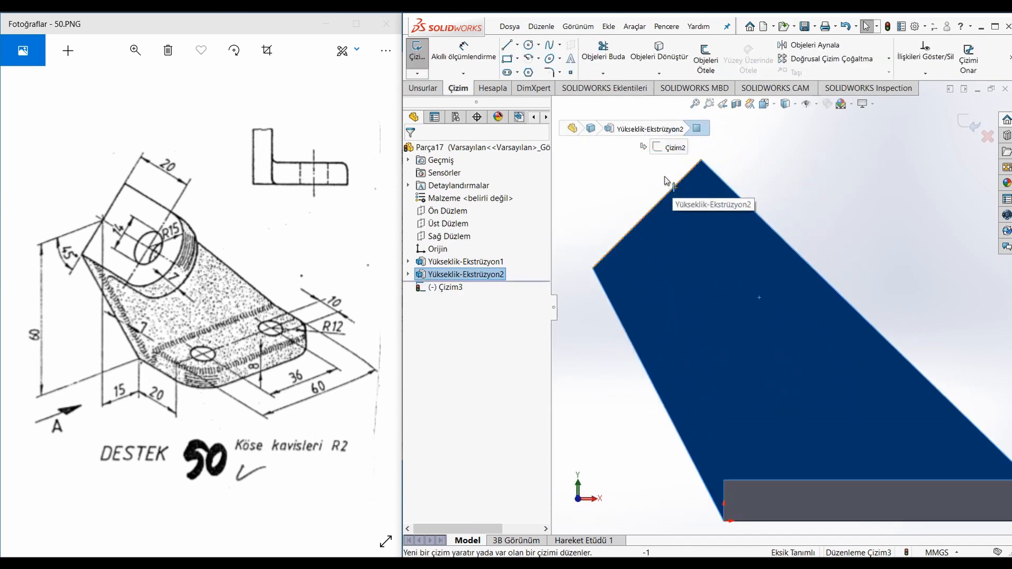
key("l")
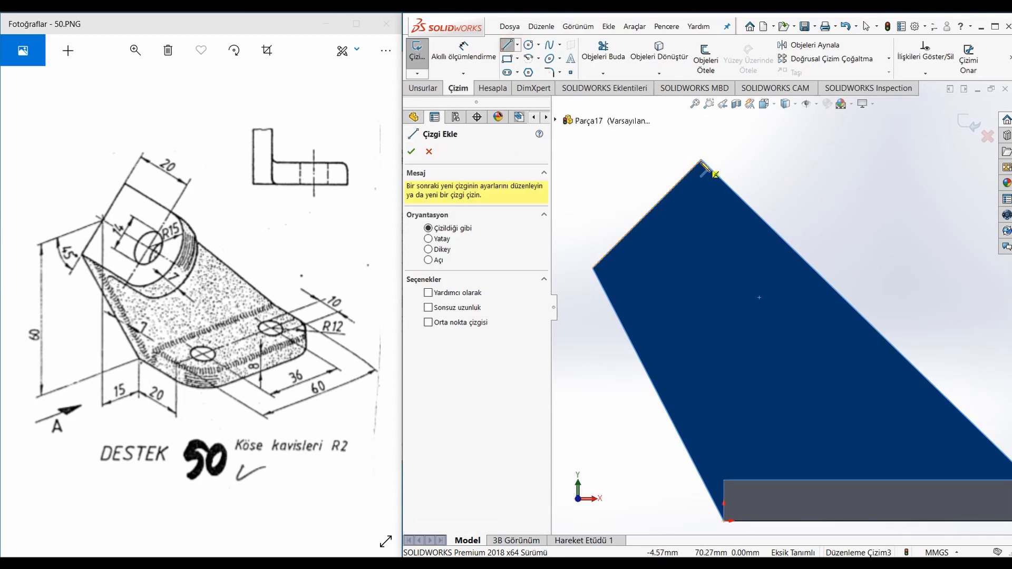
left_click(701, 160)
left_click(592, 269)
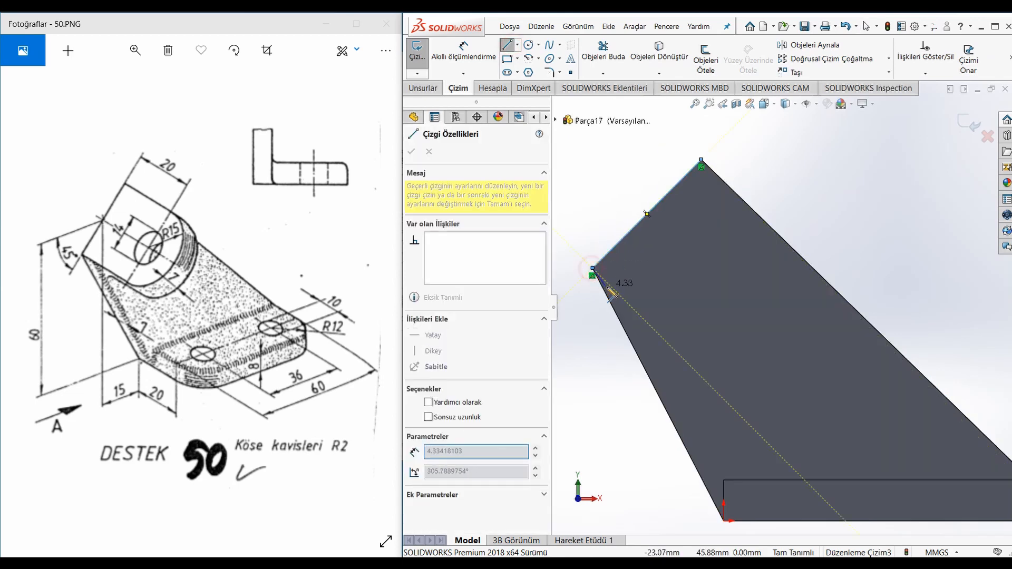
left_click(614, 291)
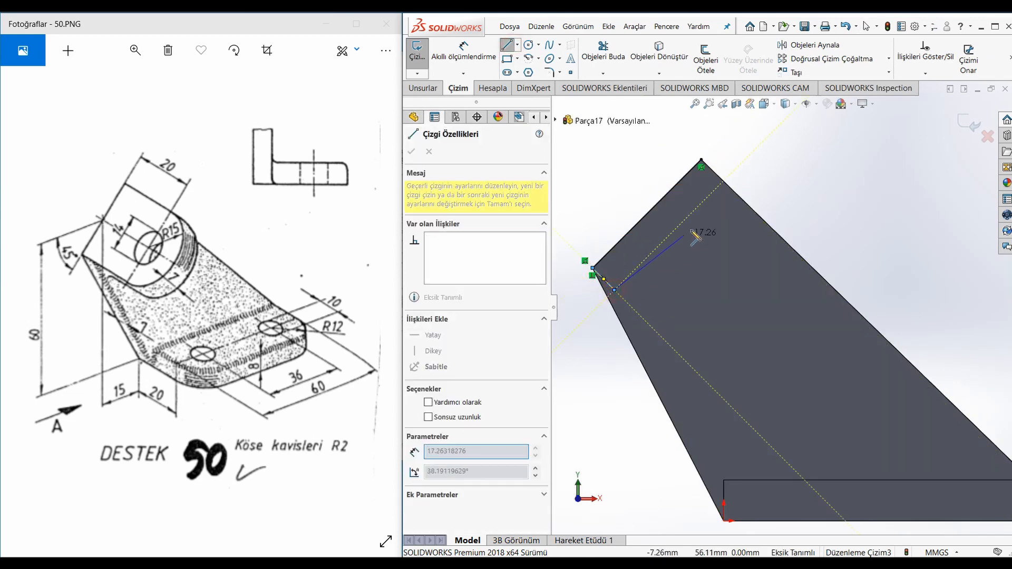
left_click(722, 182)
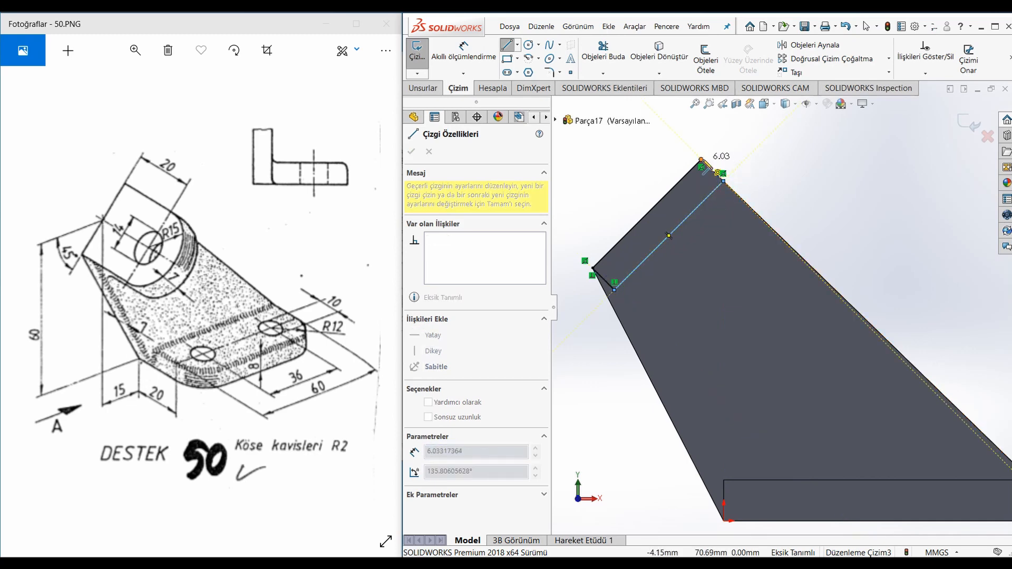
left_click(701, 160)
key("Escape")
Dimension the slanted rectangle's width as 7 mm.
right_click_drag(707, 339, 716, 113)
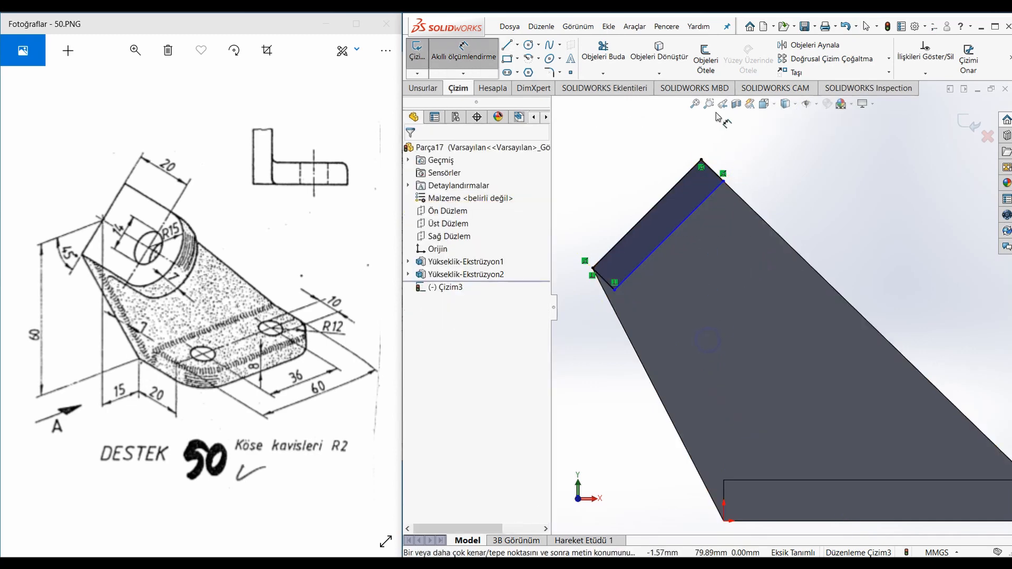
left_click(710, 169)
left_click(737, 147)
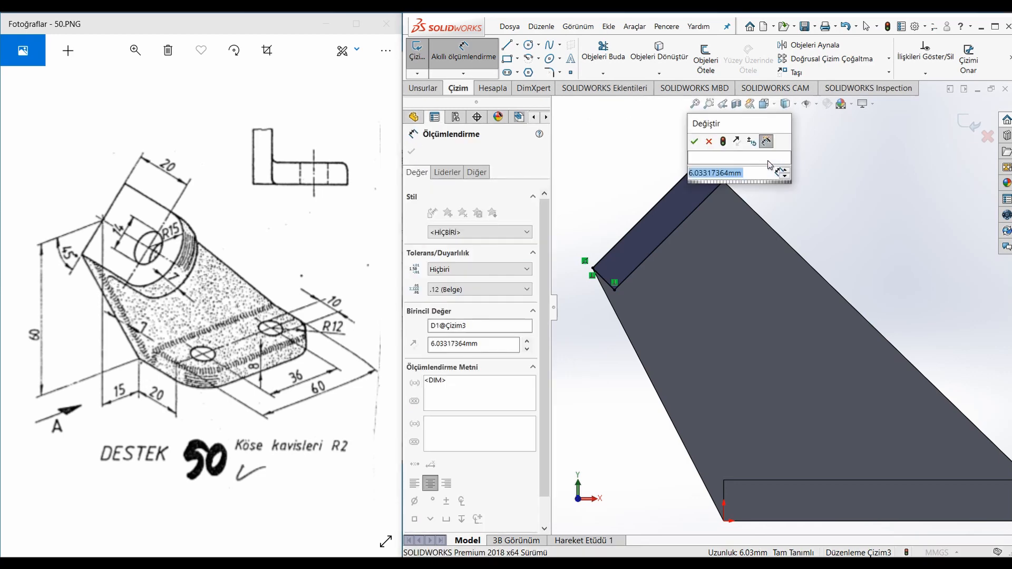
type("7")
key("Return")
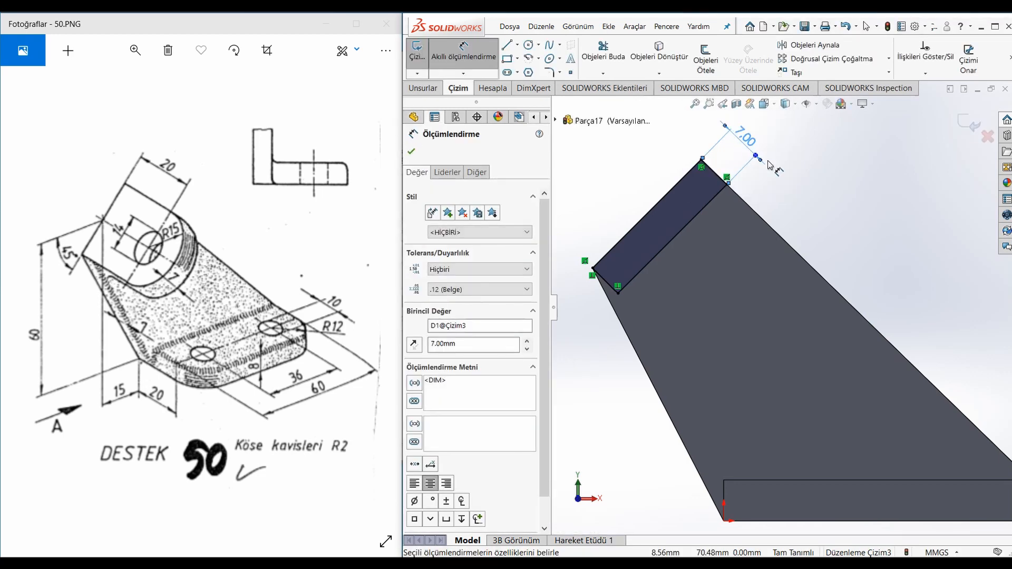
key("Escape")
Extrude the slanted rectangle to a depth of 28 mm, worked out as 20-7 plus 15, to form the upper flange.
left_click(436, 89)
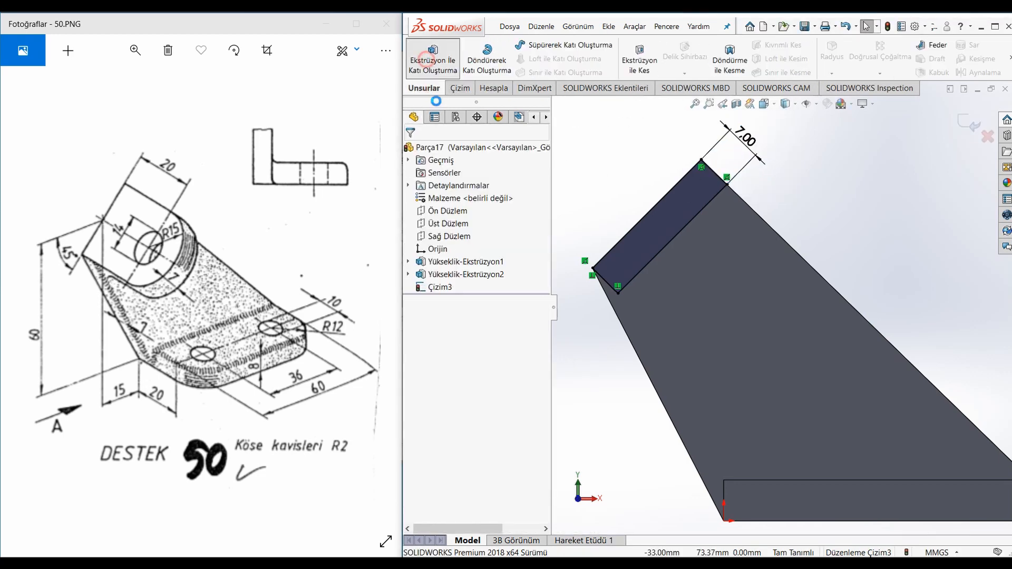
left_click(433, 57)
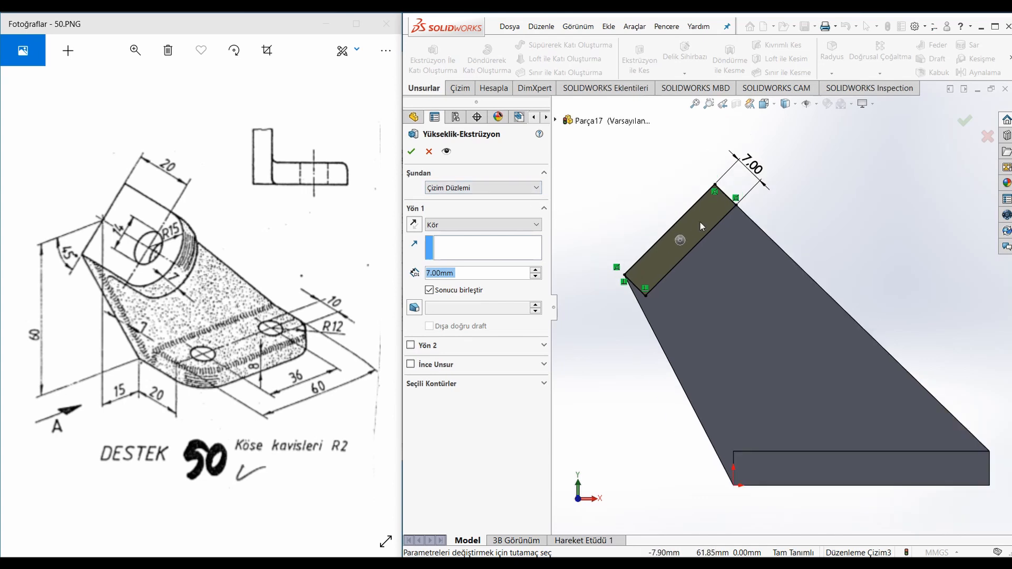
type("20-7")
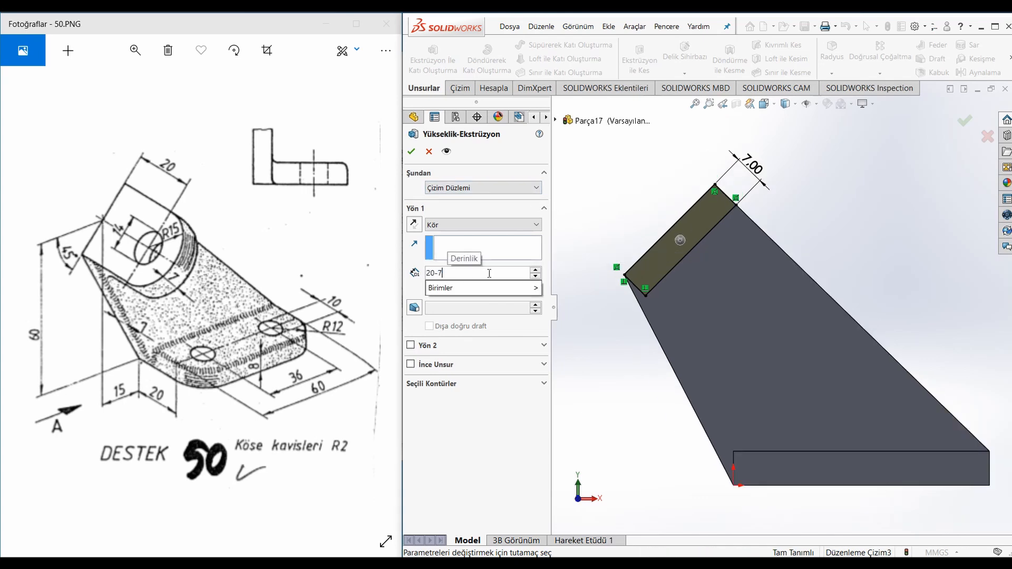
key("Return")
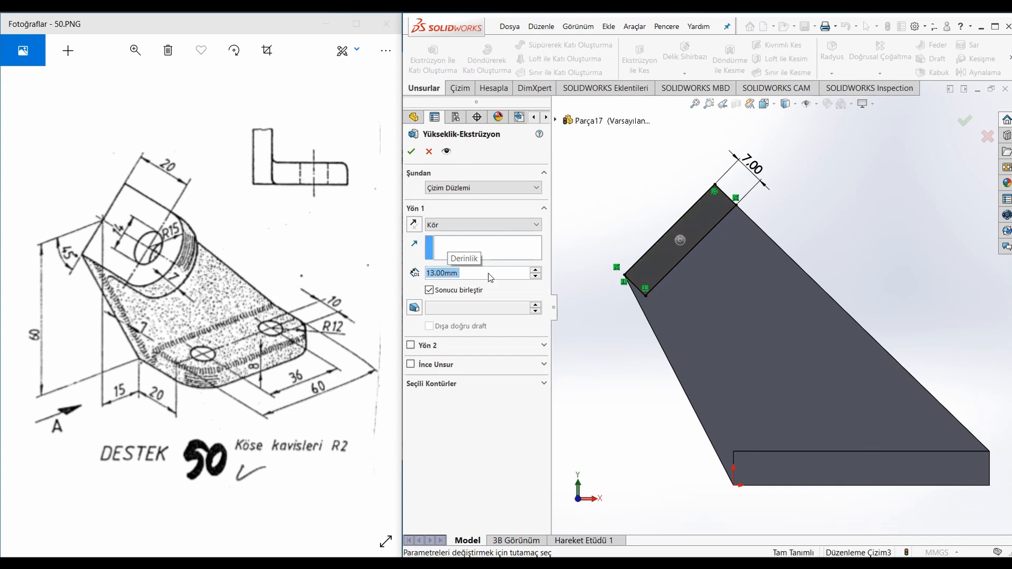
key("BackSpace")
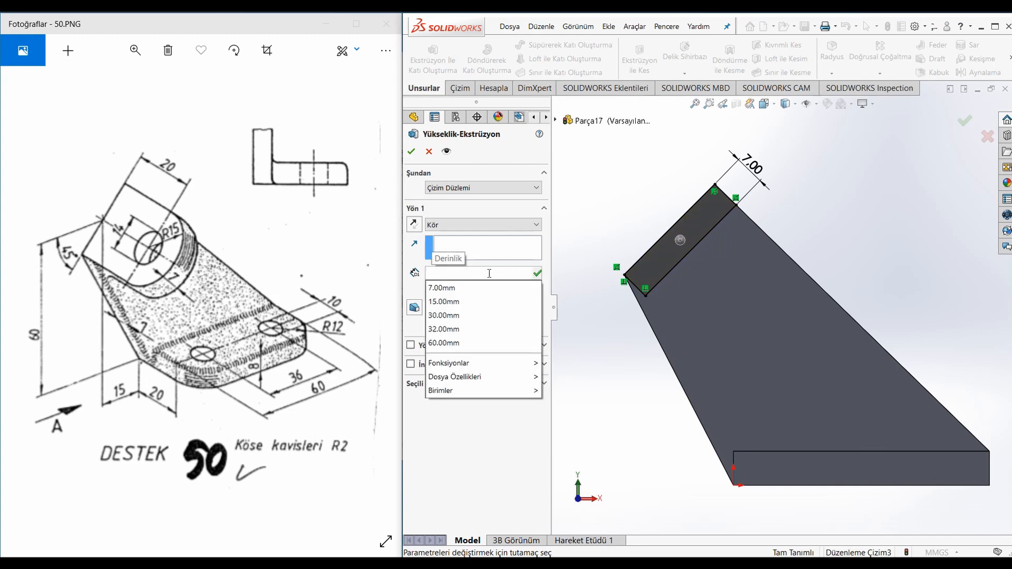
type("13+")
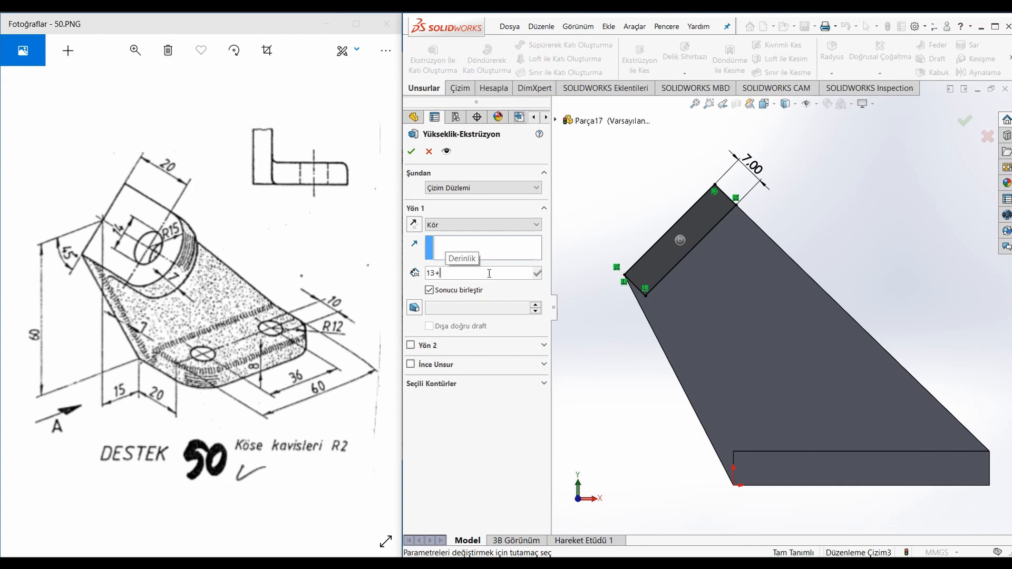
type("15")
key("Return")
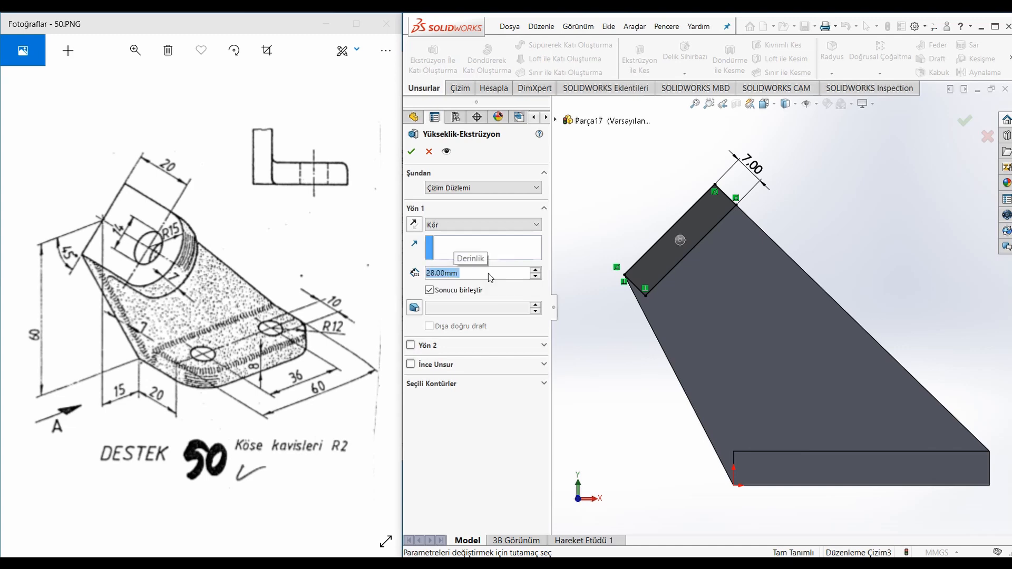
key("Return")
left_click(611, 365)
Round the upper flange's free end with a full round fillet, using its end face as center and the two adjacent narrow faces as sides.
middle_click_drag(612, 365, 753, 148)
left_click(831, 53)
left_click(489, 206)
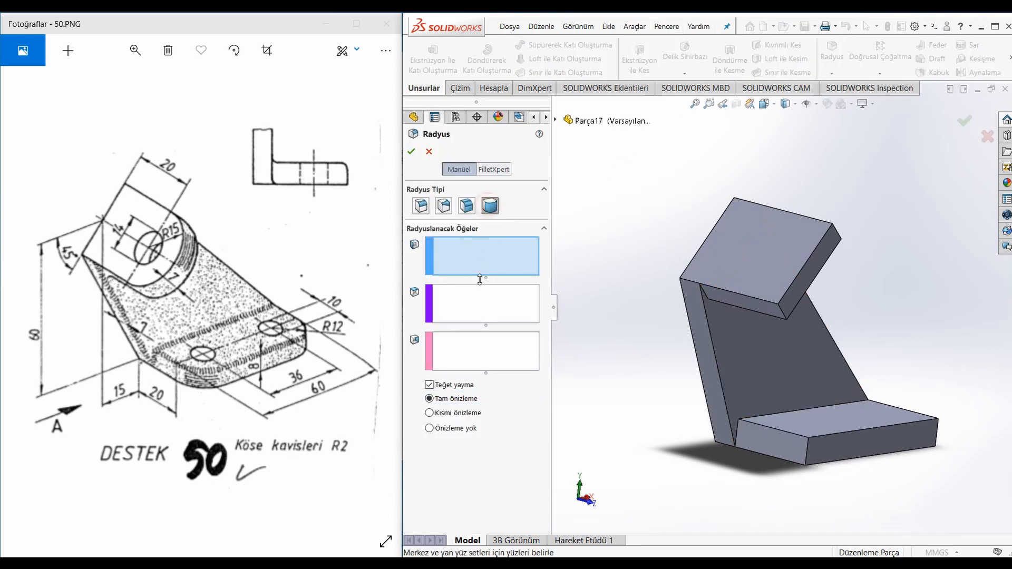
left_click(745, 298)
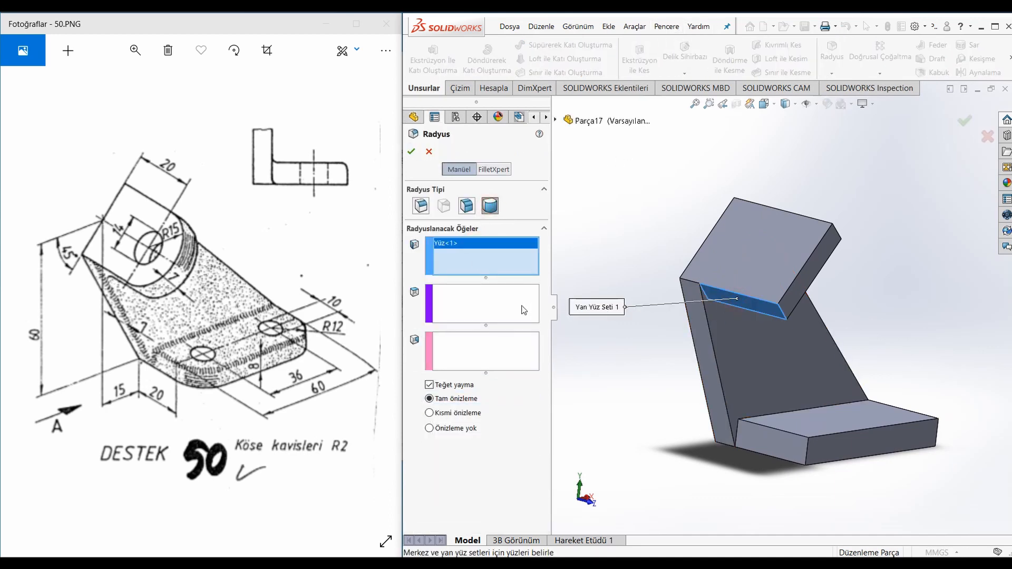
left_click(810, 270)
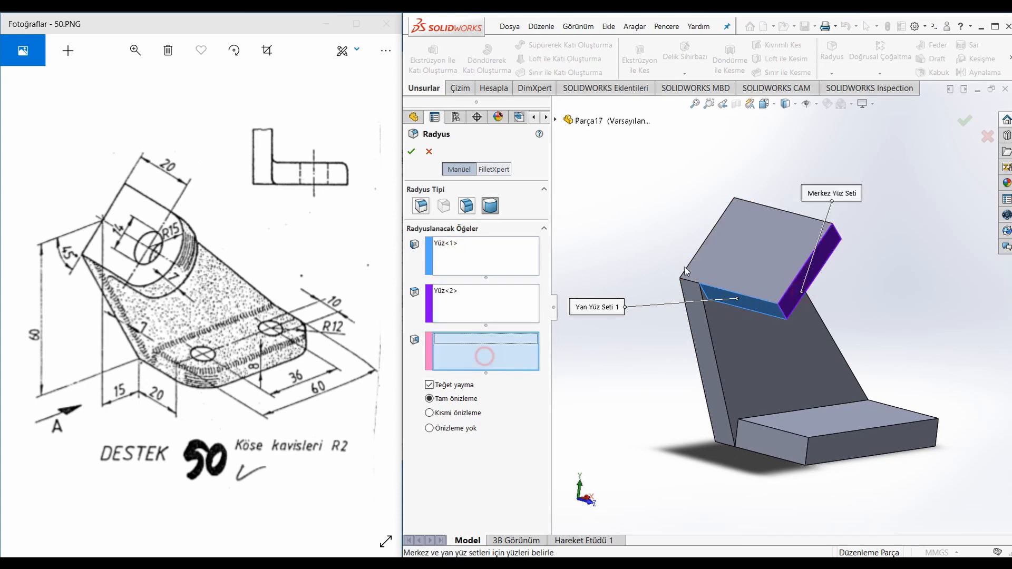
middle_click_drag(810, 270, 710, 281)
left_click(716, 269)
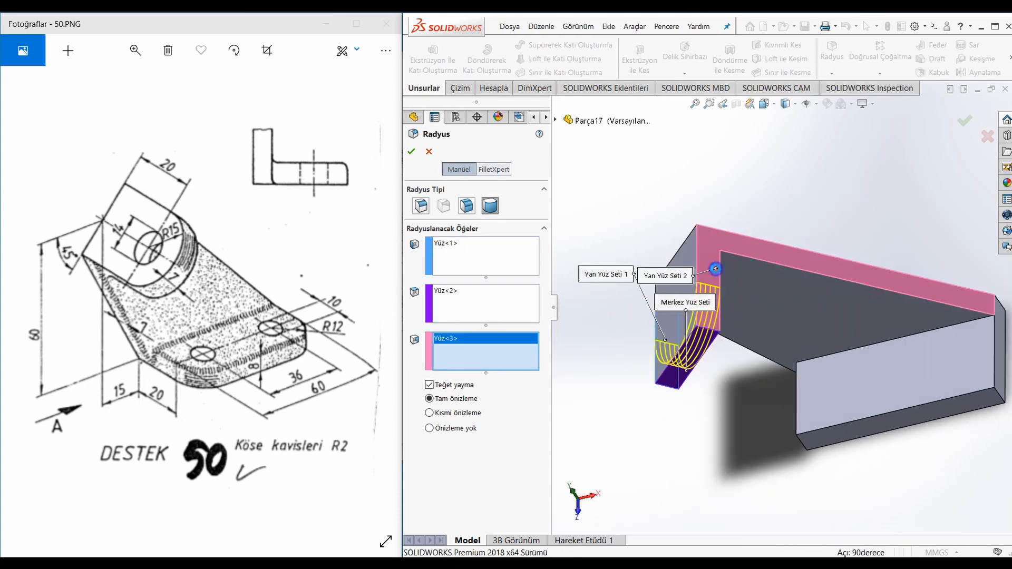
key("Return")
On the upper flange's outer inclined face, sketch a circle about 15.2 mm in diameter near the center of the rounded end.
middle_click_drag(716, 269, 776, 186)
middle_click_drag(735, 229, 726, 276)
left_click(726, 276)
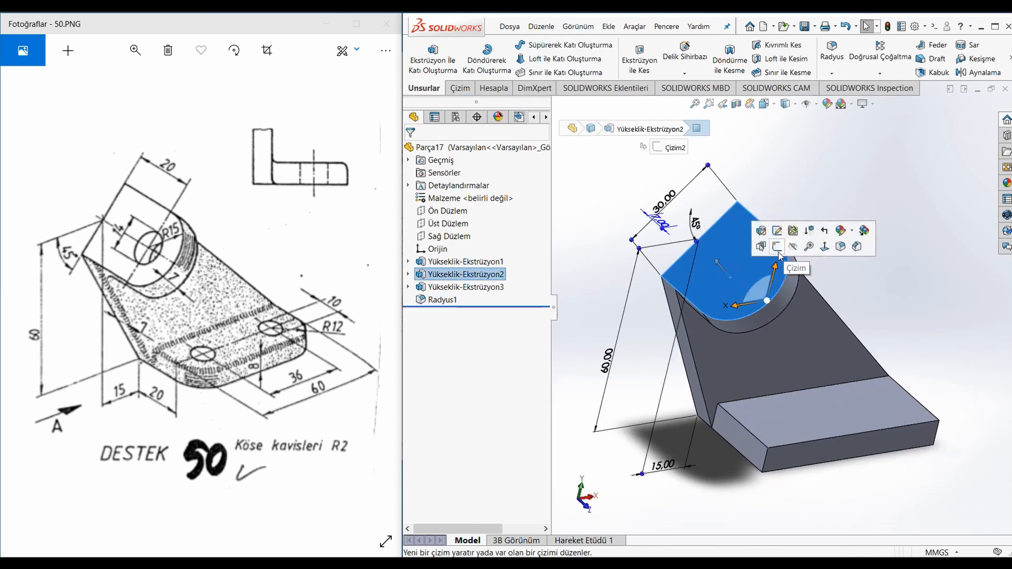
left_click(778, 253)
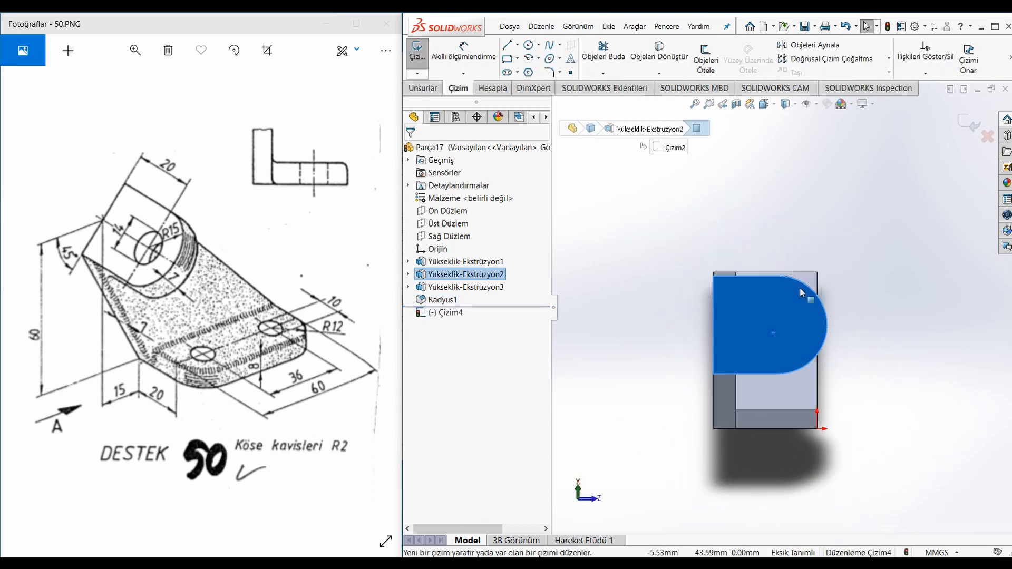
left_click(529, 45)
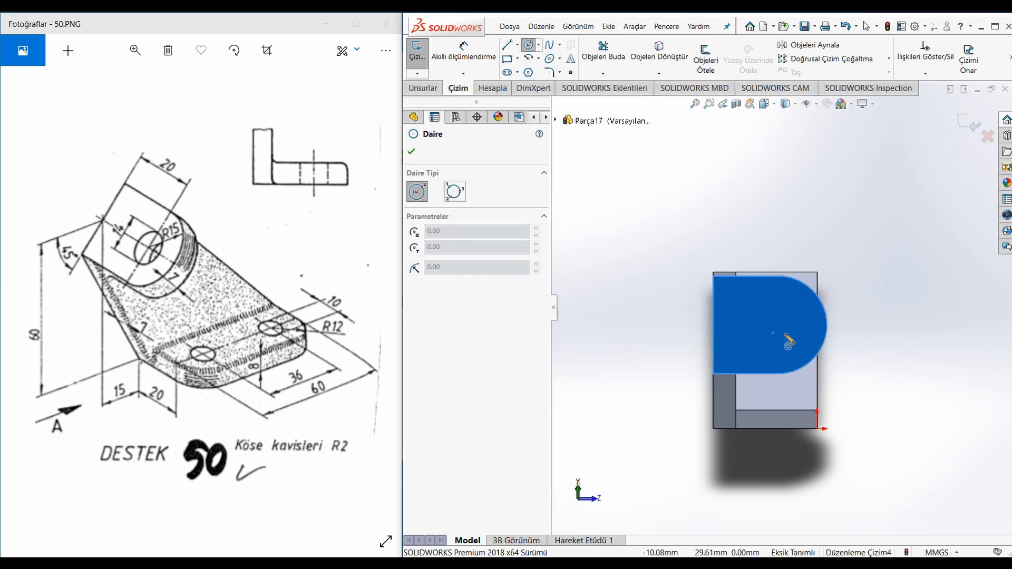
left_click(779, 326)
left_click(794, 341)
scroll(796, 342, "down", 1)
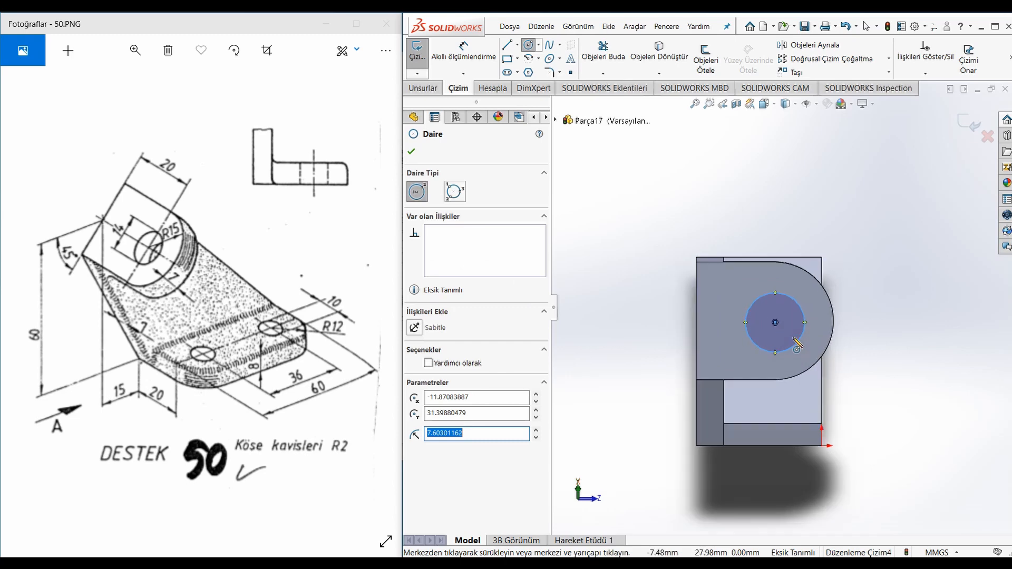
key("Escape")
Dimension the flange circle's diameter as 14 mm.
right_click_drag(808, 444, 824, 273)
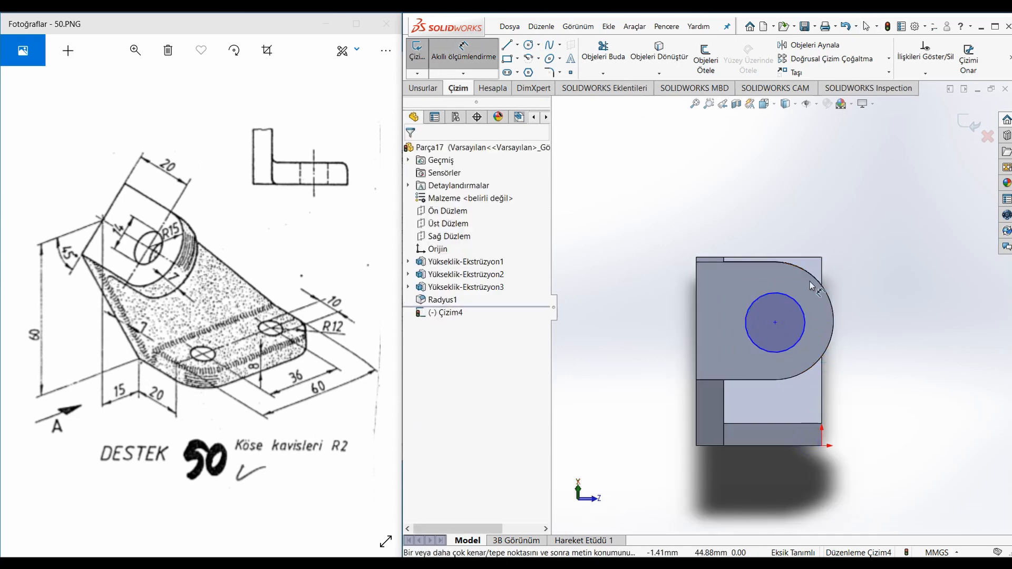
left_click(806, 328)
left_click(908, 256)
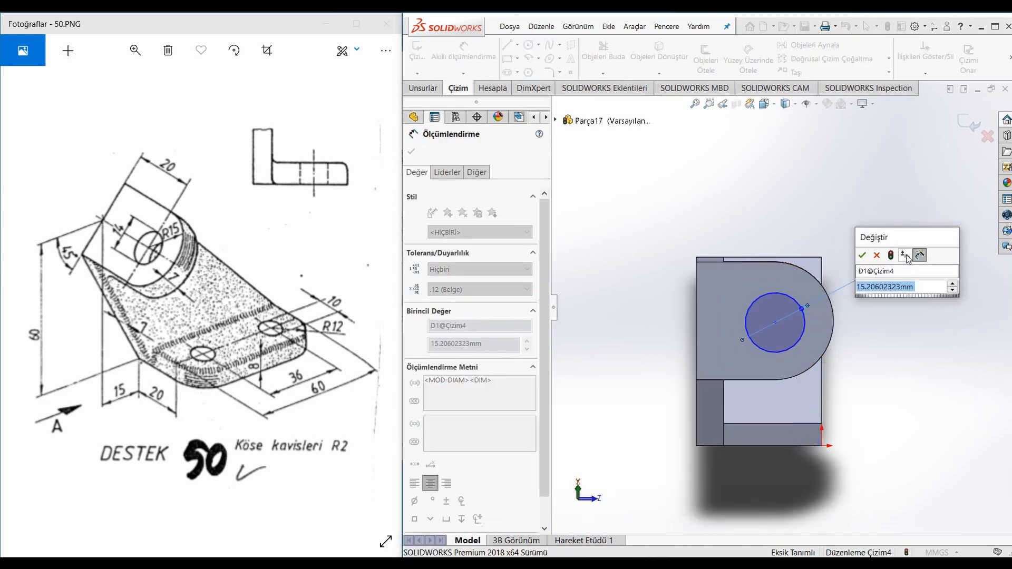
type("14")
key("Return")
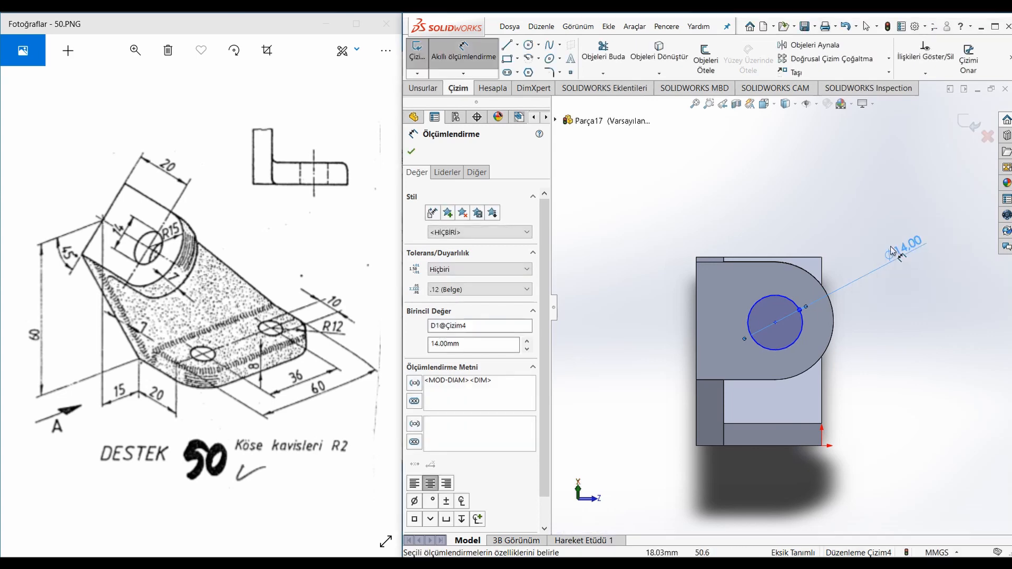
Dimension the flange circle's center 15 mm from the flange's long straight side edge.
scroll(850, 269, "down", 1)
left_click(776, 312)
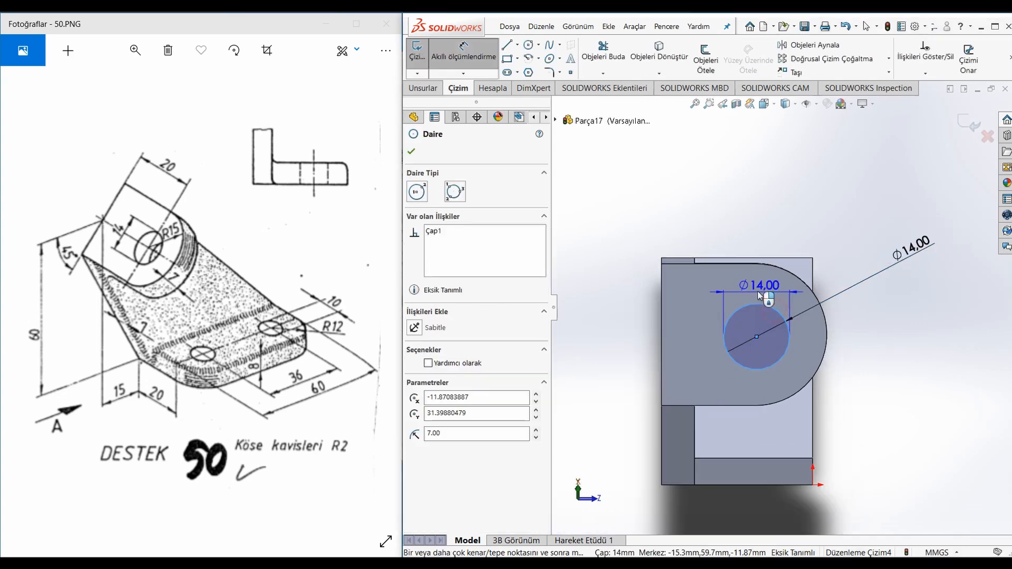
left_click(791, 277)
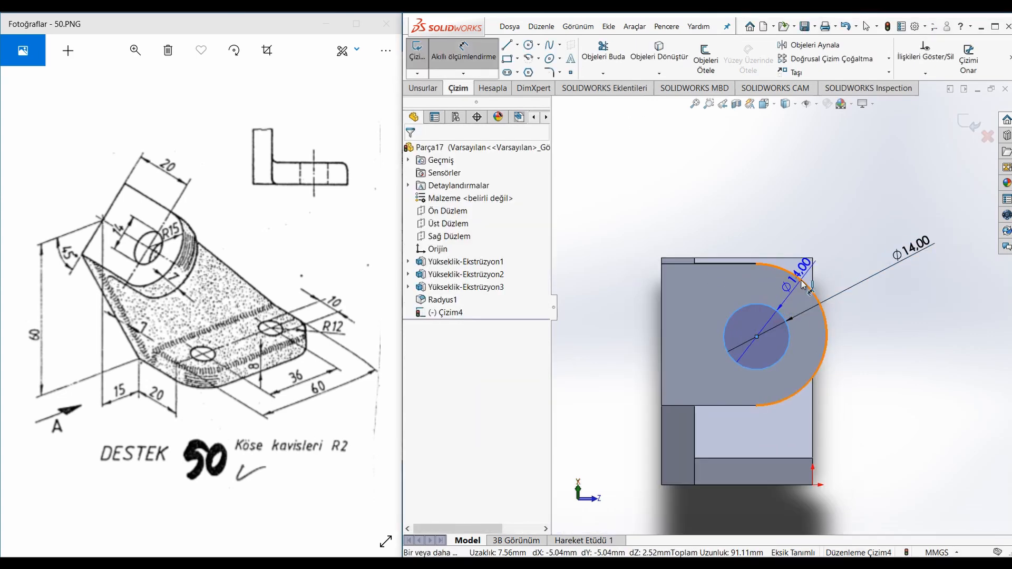
left_click(738, 263)
left_click(707, 305)
type("15")
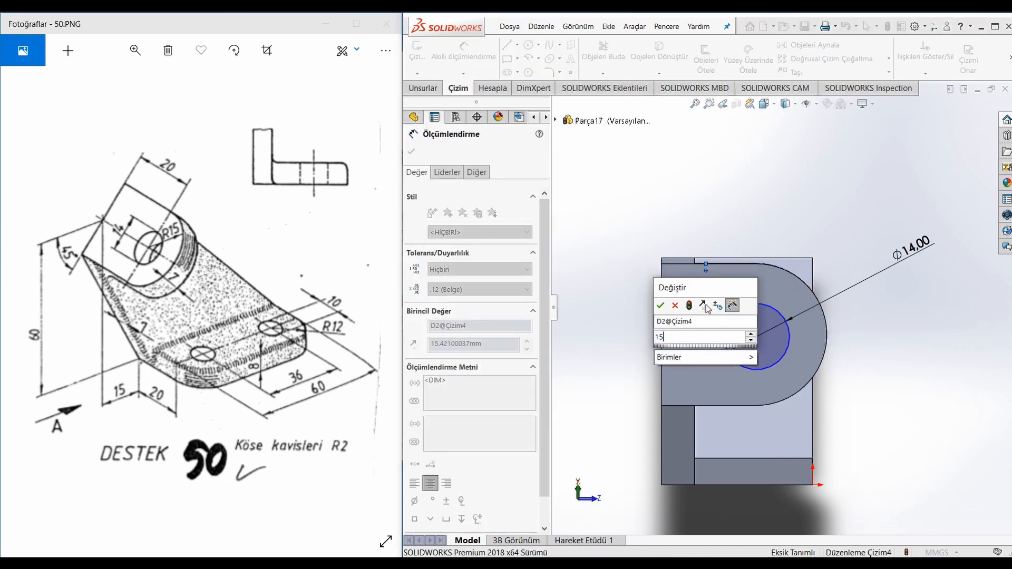
key("Return")
Dimension the flange circle's center 20 mm from the flange's straight end edge, opposite the rounded end.
left_click(725, 338)
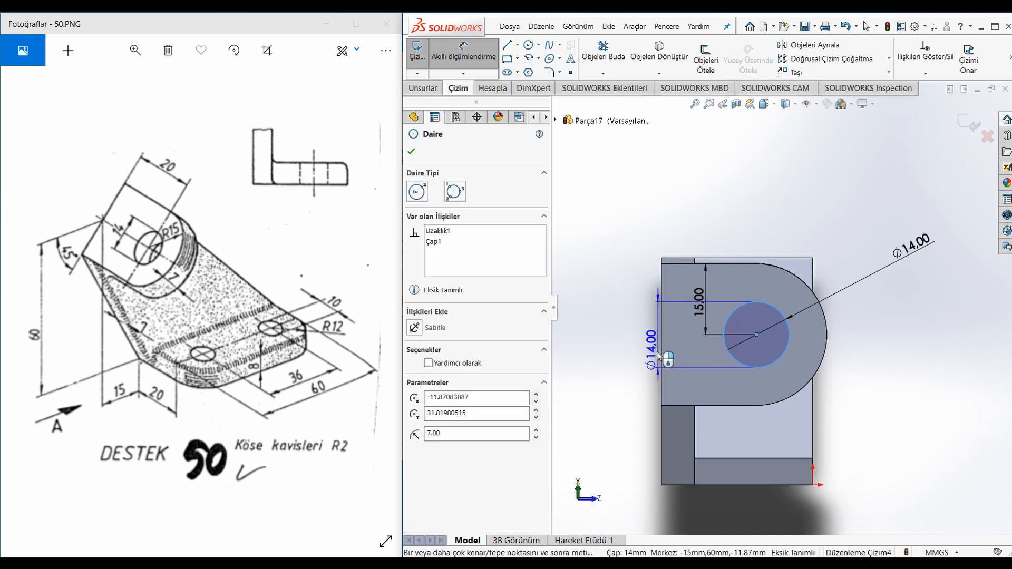
left_click(661, 346)
left_click(688, 375)
type("20")
key("Return")
key("Escape")
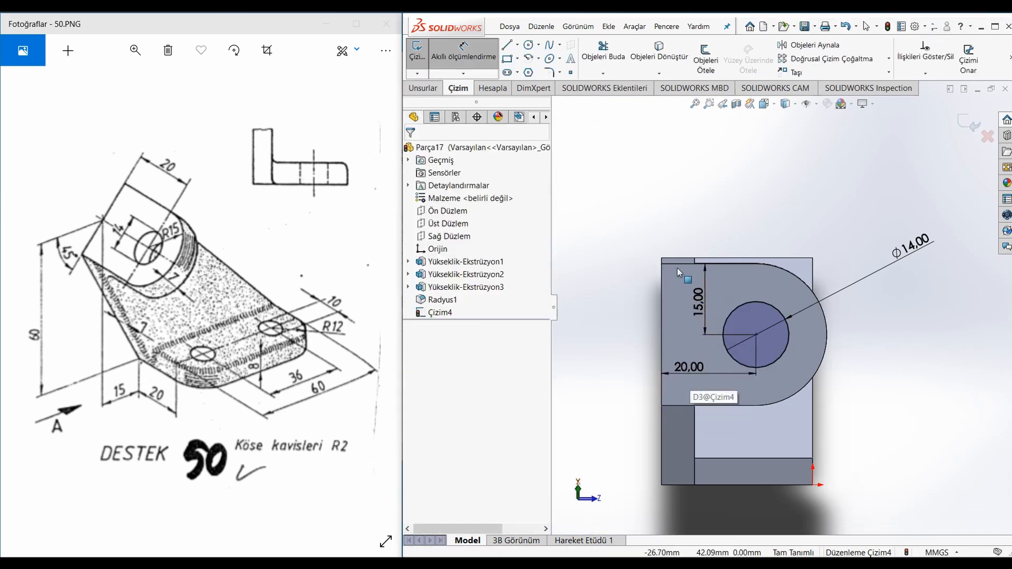
Cut-extrude the 14 mm circle through the upper flange with the Up To Next end condition.
left_click(421, 89)
left_click(639, 62)
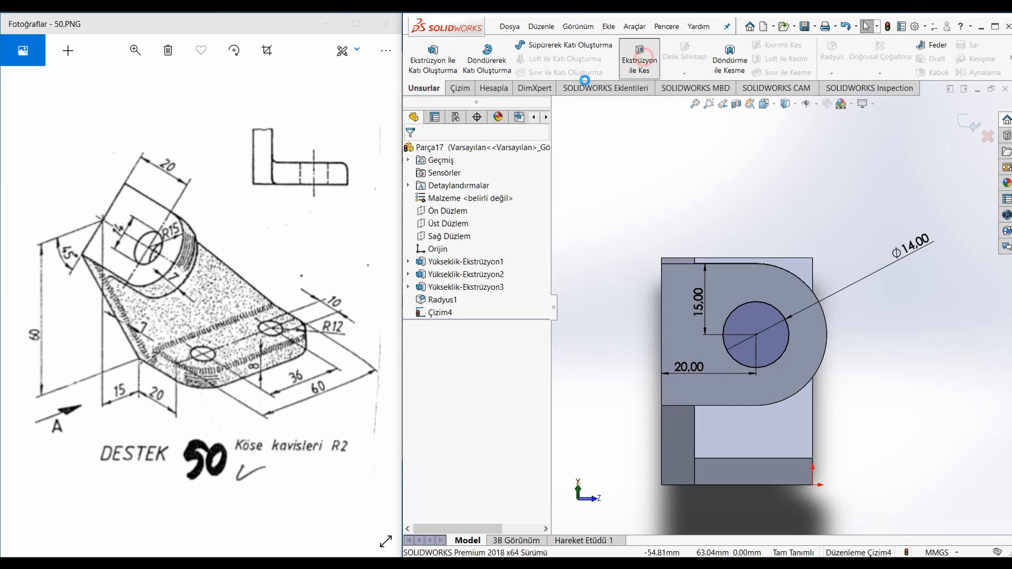
left_click(459, 224)
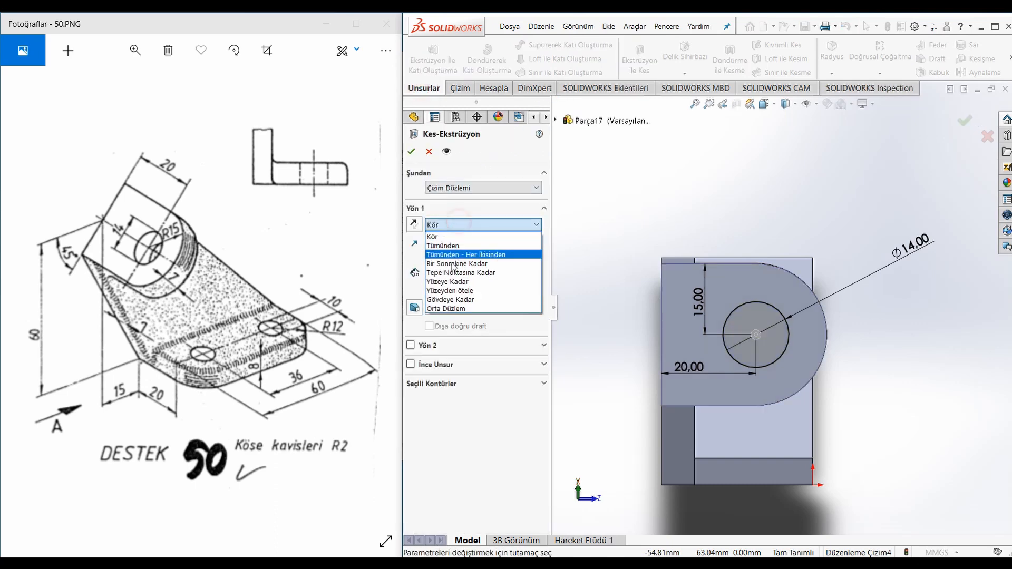
left_click(451, 264)
left_click(411, 151)
left_click(741, 195)
middle_click_drag(791, 223, 734, 379)
left_click(829, 368)
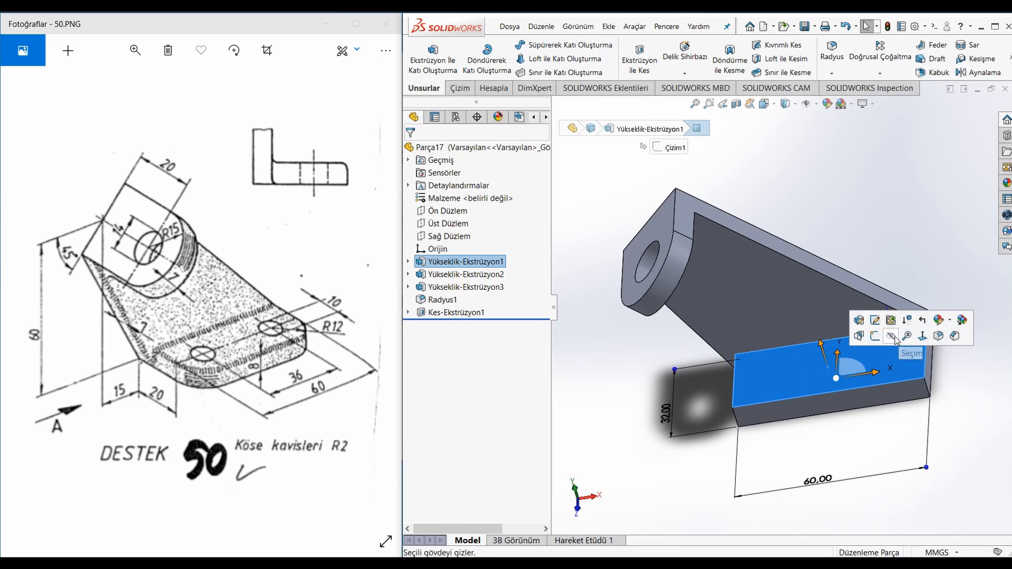
left_click(876, 335)
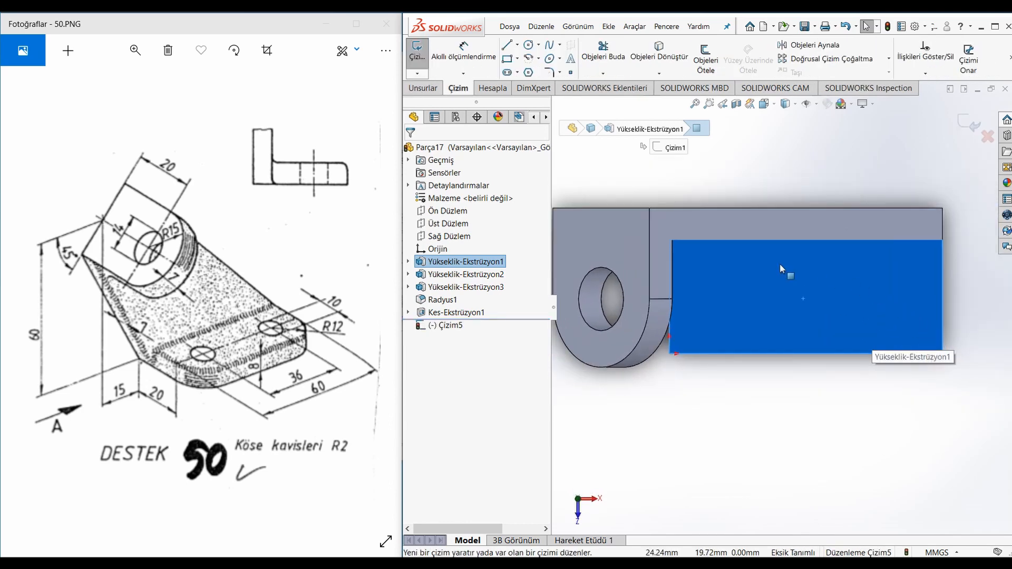
left_click(527, 46)
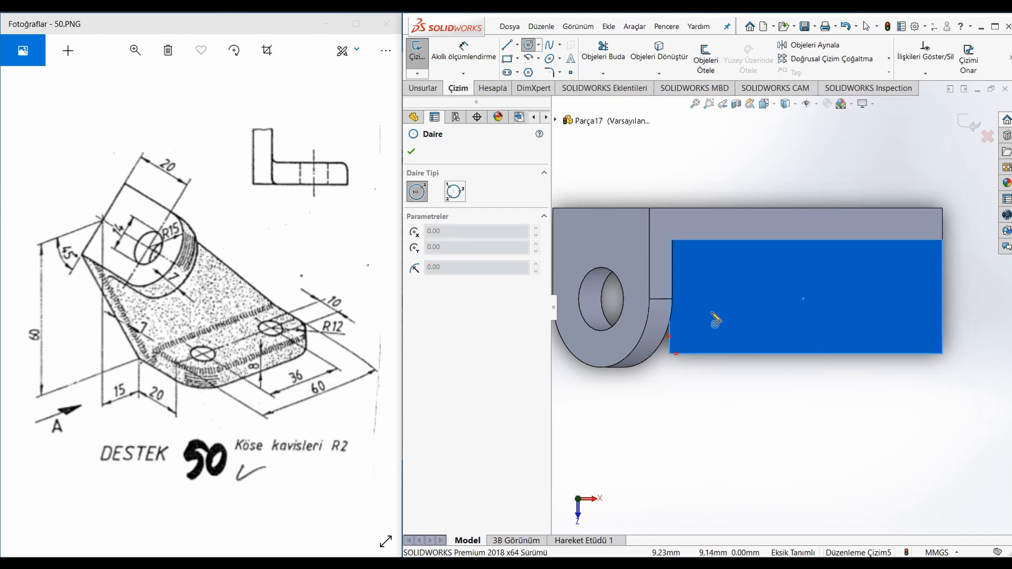
key("Escape")
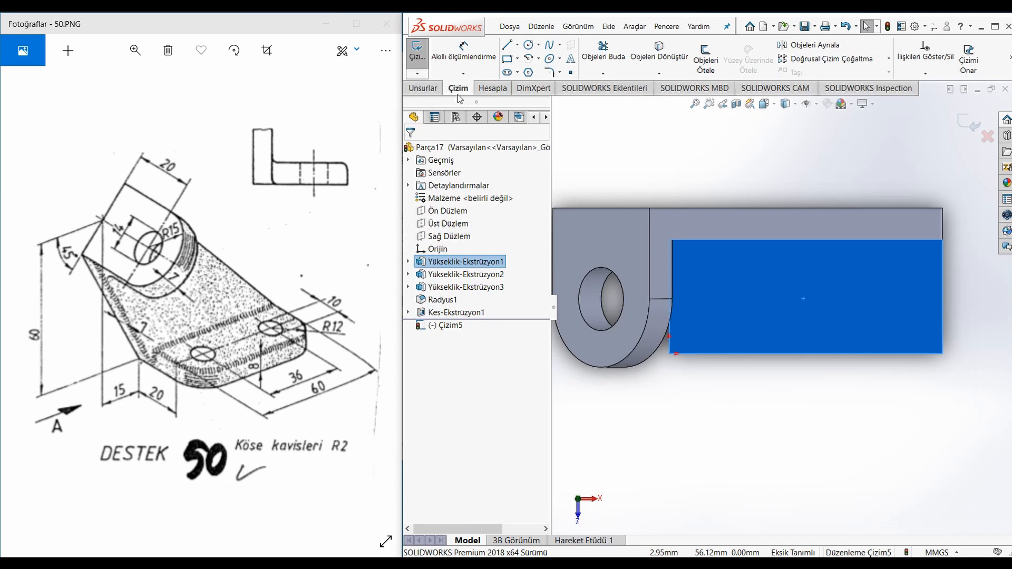
left_click(425, 88)
double_click(641, 136)
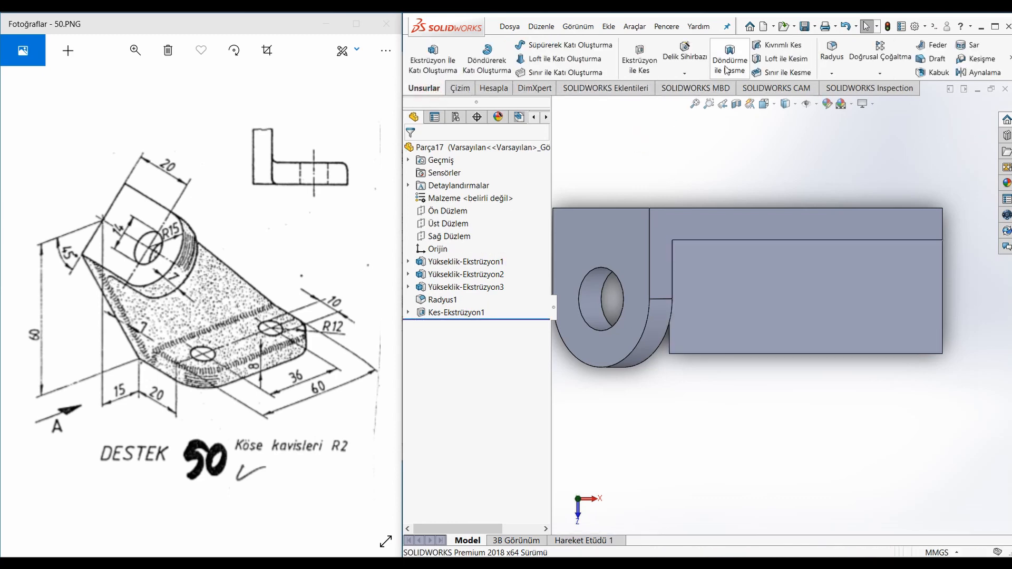
Round the base plate's two free outer vertical corner edges with a 12 mm constant-radius fillet.
left_click(832, 50)
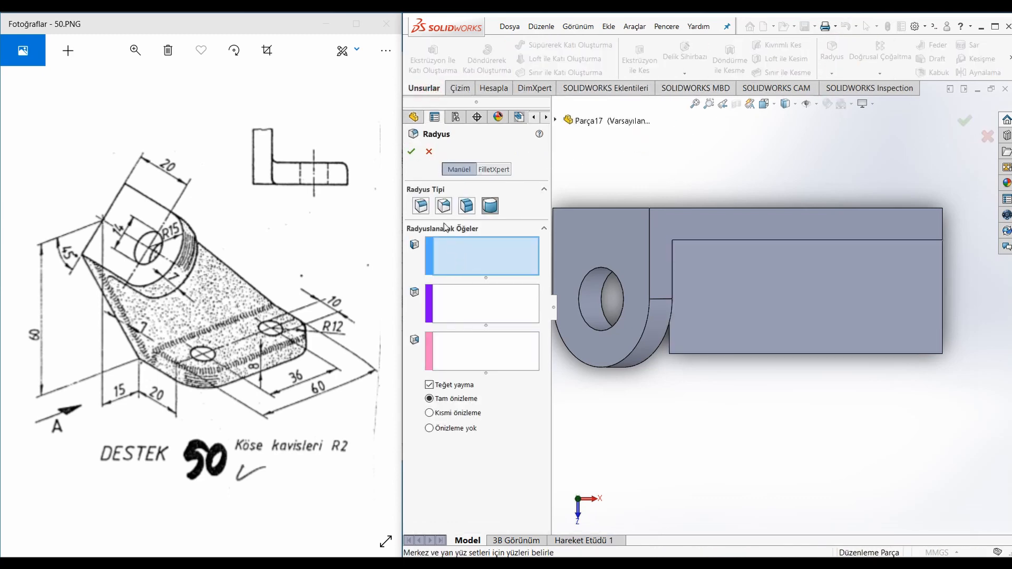
left_click(425, 209)
double_click(468, 399)
type("12")
key("Return")
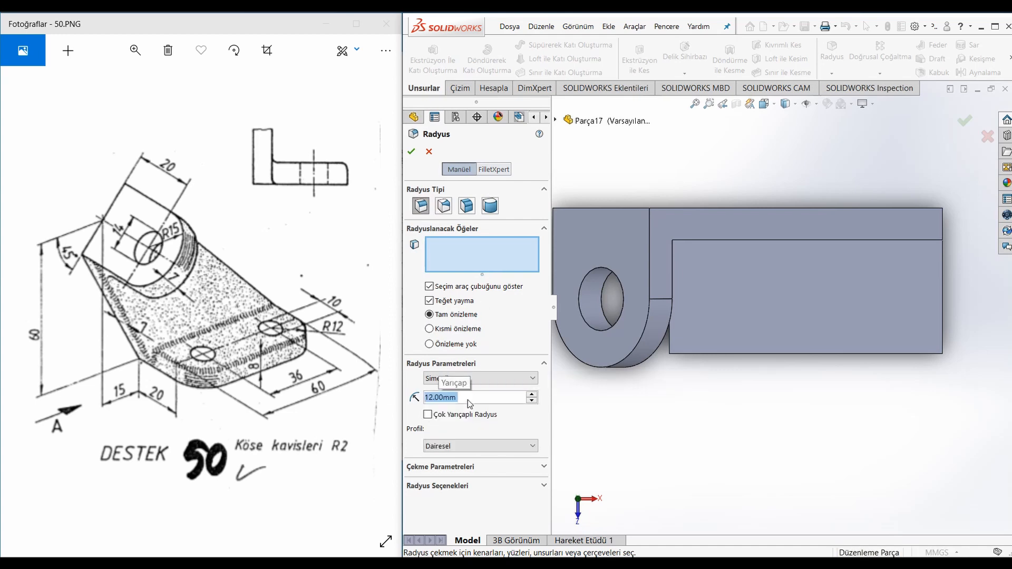
middle_click_drag(643, 399, 678, 423)
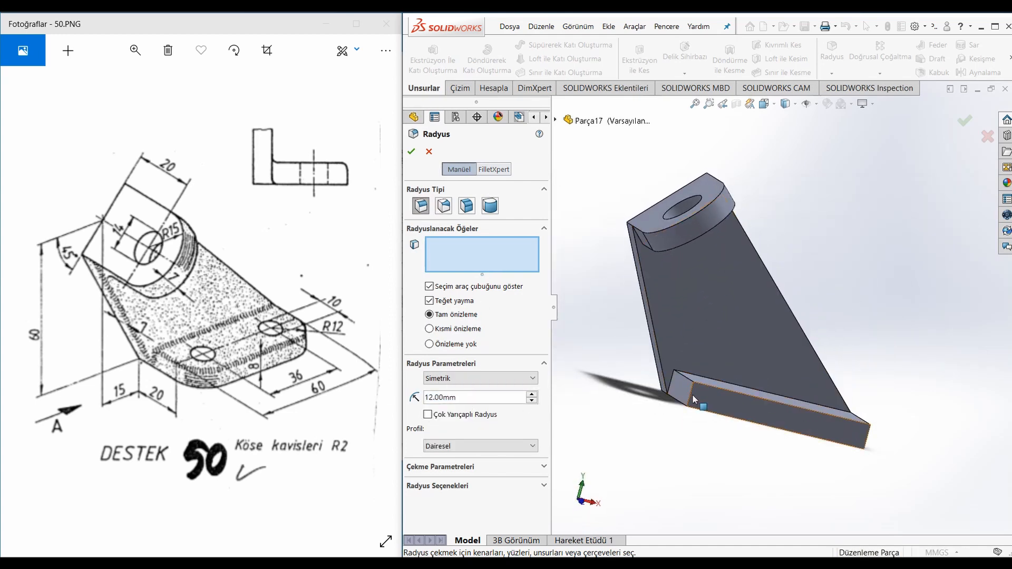
left_click(692, 397)
left_click(869, 437)
key("Return")
On the base plate's top face, sketch two circles about 10.9 mm and 13.1 mm in diameter, centered on the rounded corners' centers.
middle_click_drag(860, 439, 811, 381)
left_click(807, 370)
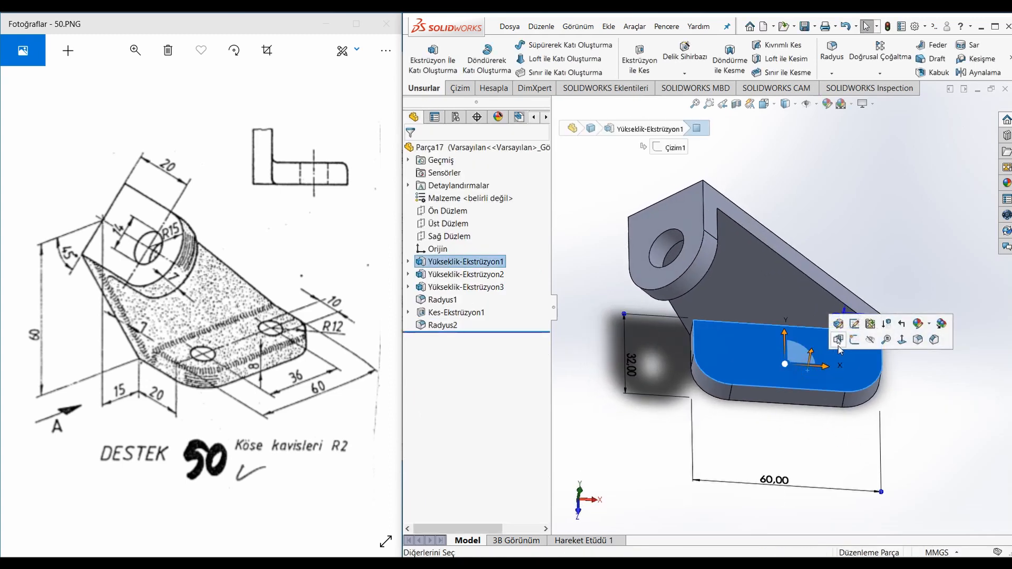
left_click(846, 343)
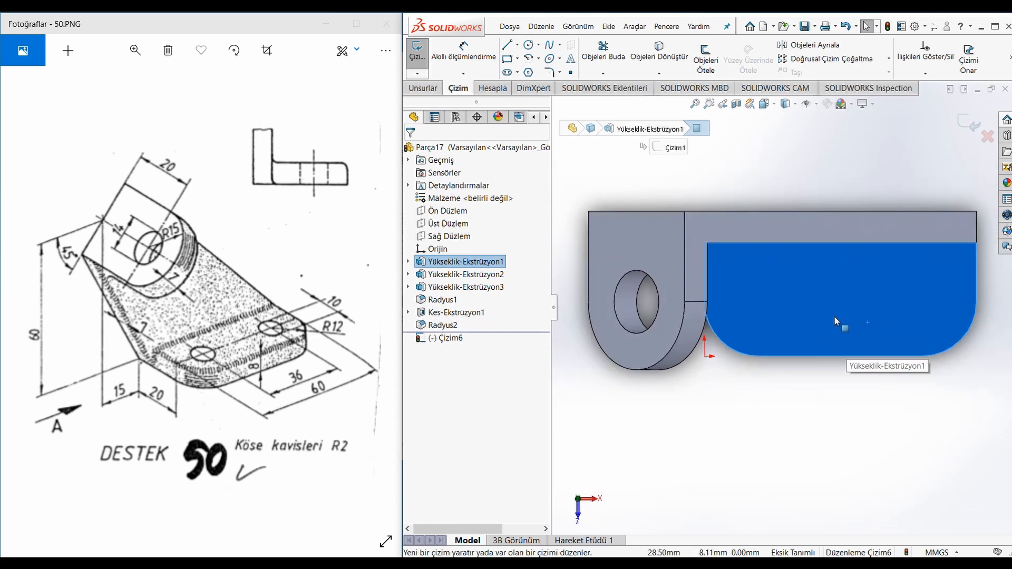
left_click(528, 45)
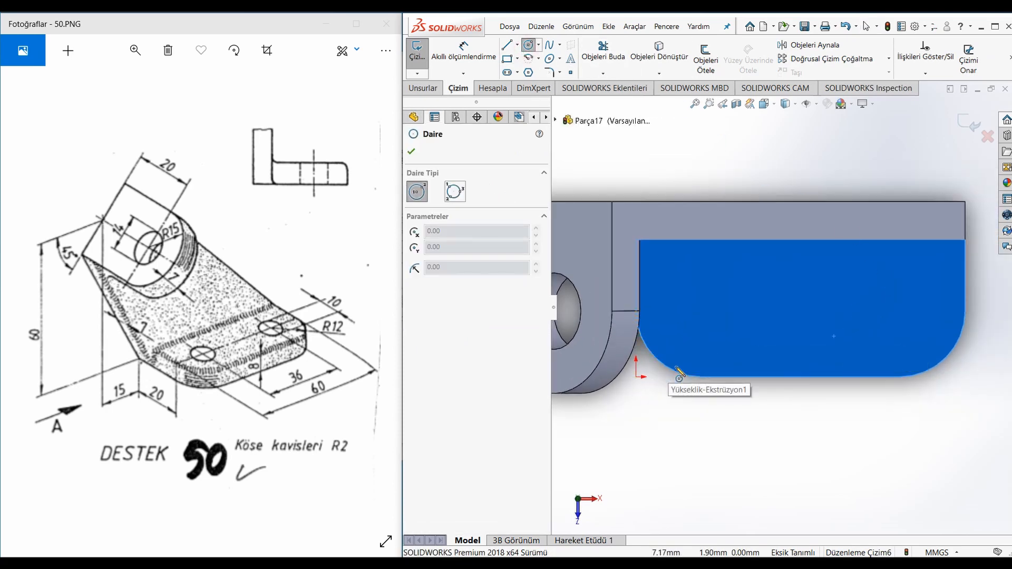
left_click(701, 311)
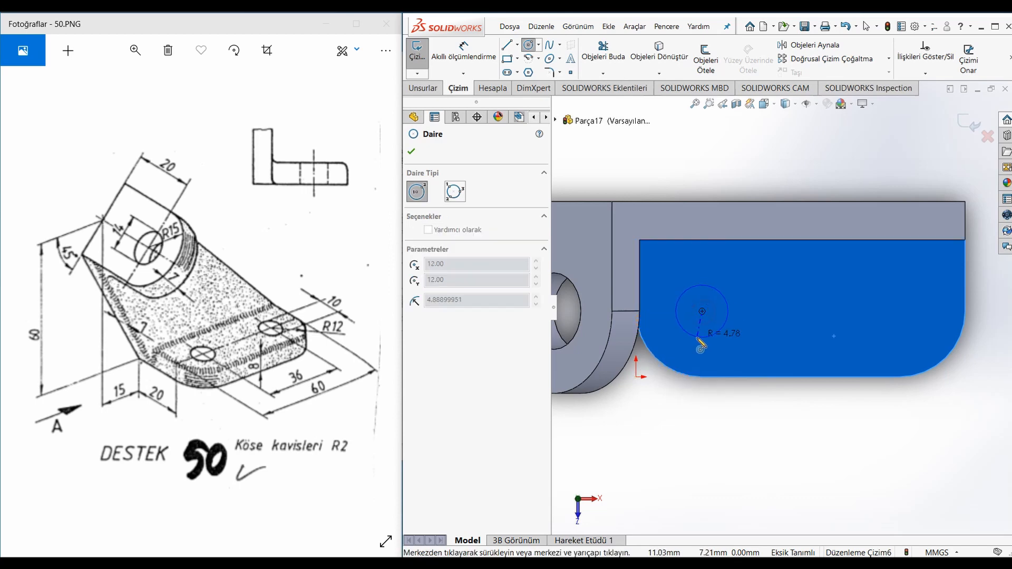
left_click(702, 341)
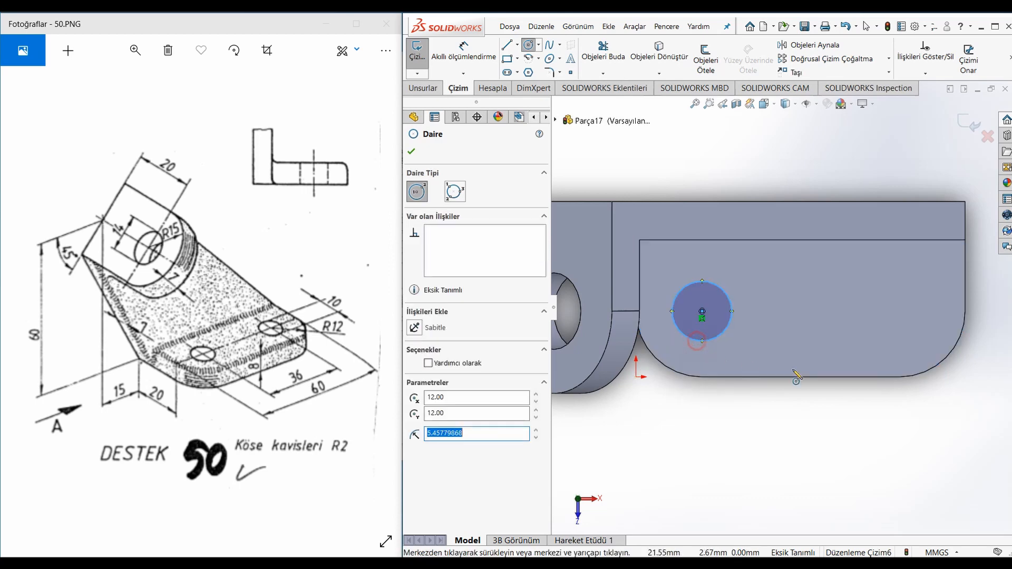
left_click(899, 312)
left_click(899, 347)
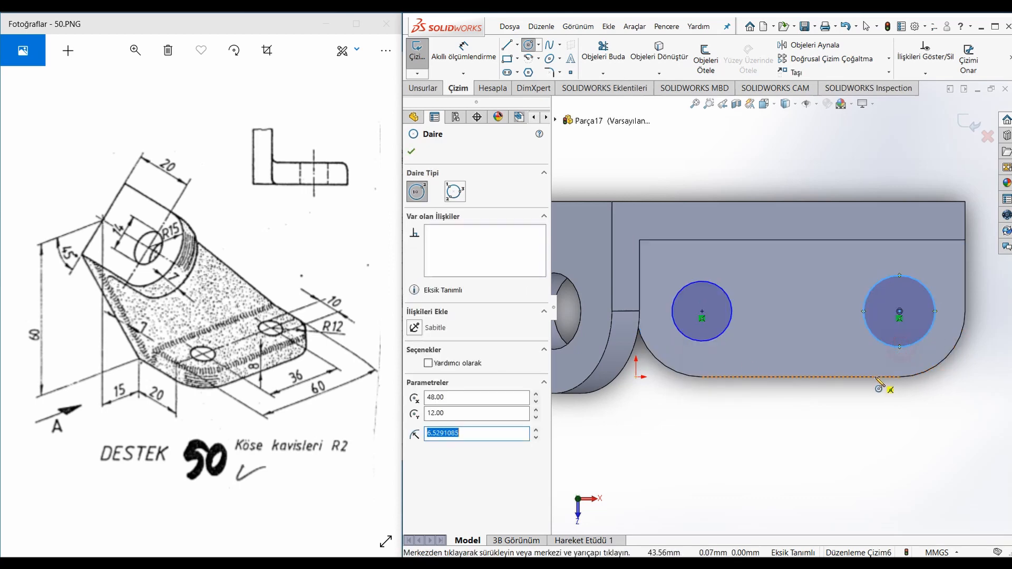
Dimension the diameters of both base plate circles as 10 mm.
right_click_drag(878, 376, 872, 350)
left_click(727, 336)
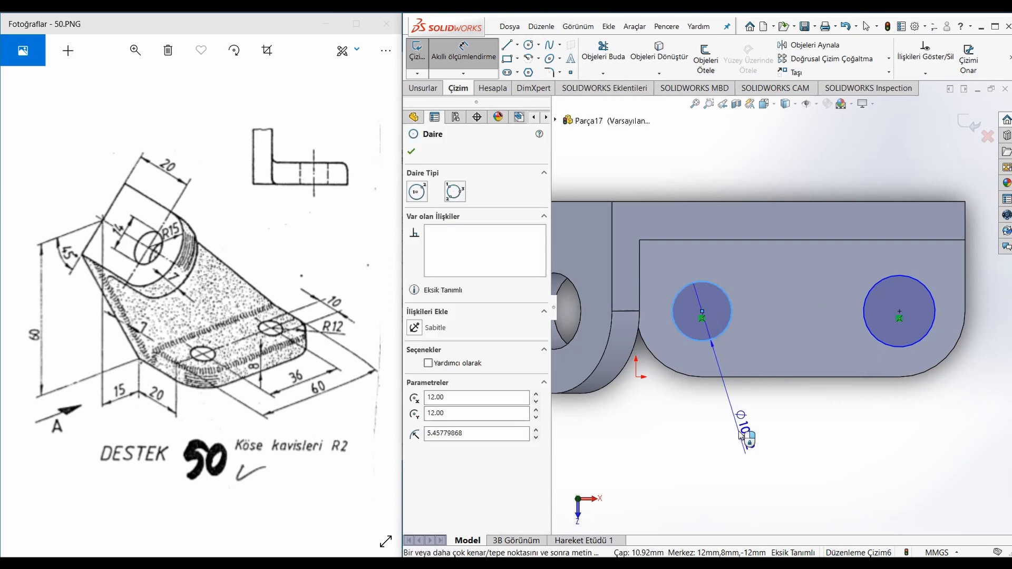
left_click(746, 436)
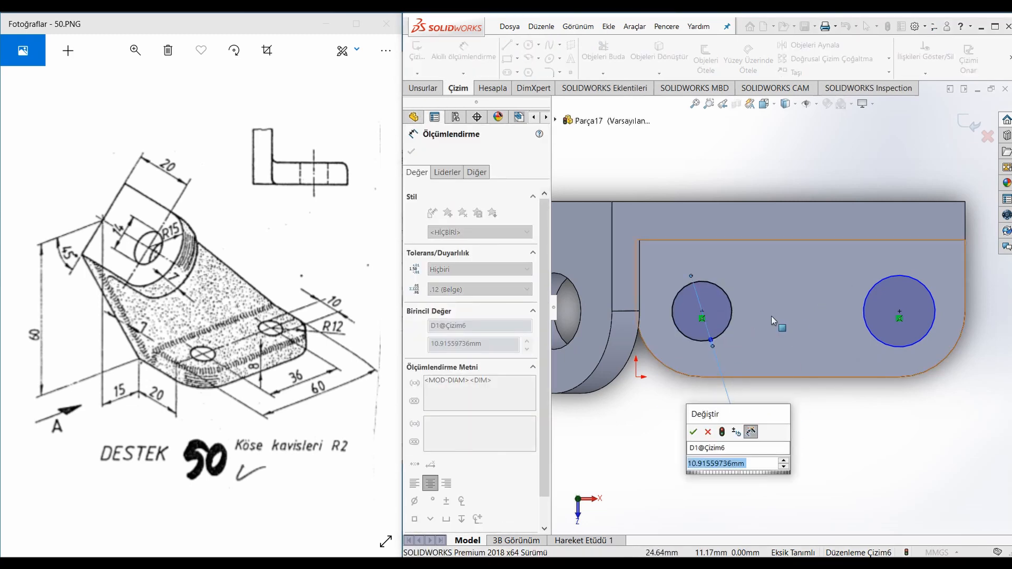
type("10")
key("Return")
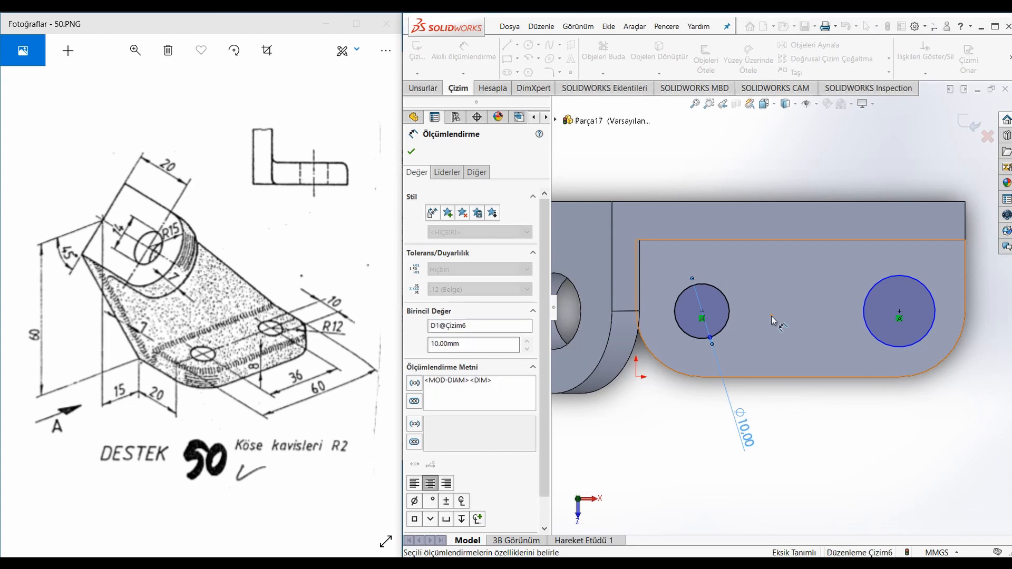
left_click(894, 348)
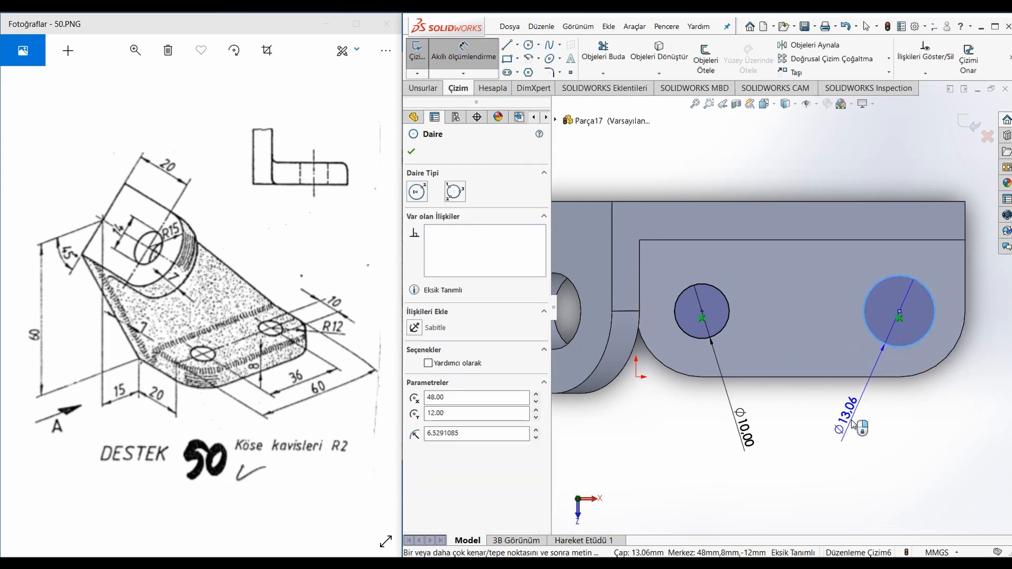
left_click(853, 424)
type("10")
key("Return")
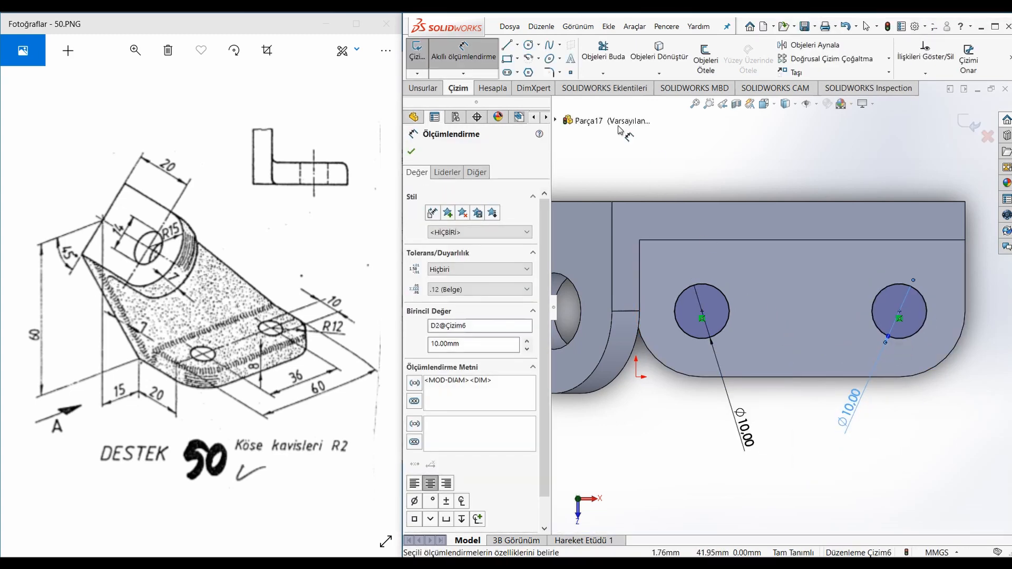
Cut-extrude the two 10 mm circles through the base plate with the Up To Next end condition.
left_click(420, 89)
left_click(631, 58)
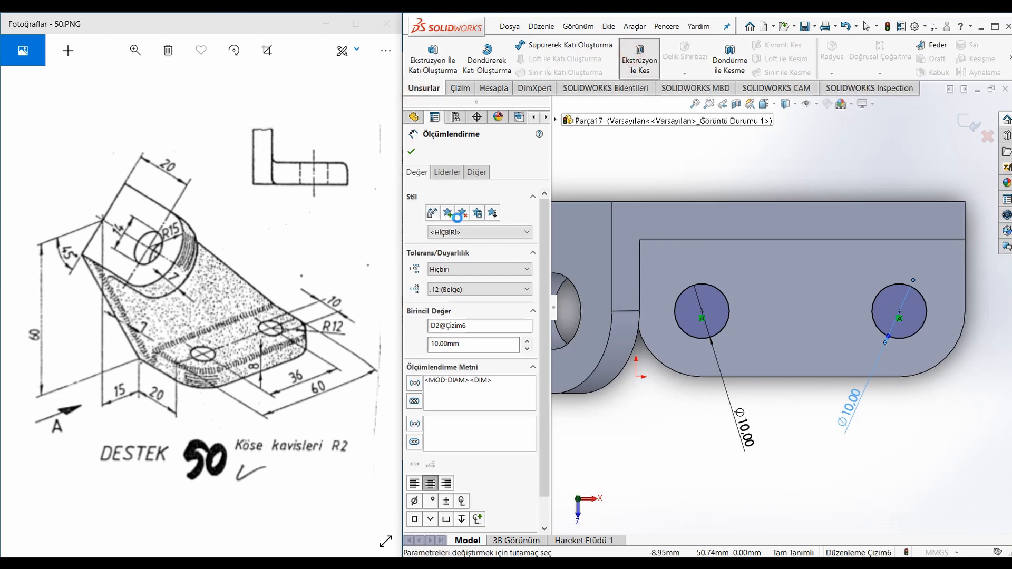
left_click(451, 225)
left_click(456, 260)
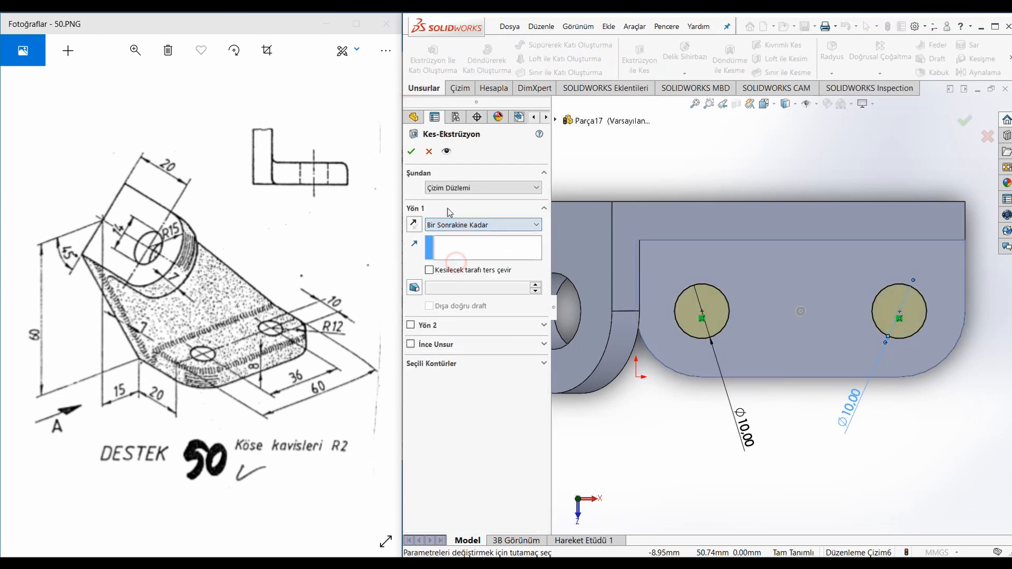
left_click(412, 152)
Set up a constant-radius fillet of 2 mm and add the base plate's top face to it.
middle_click_drag(753, 262, 800, 257)
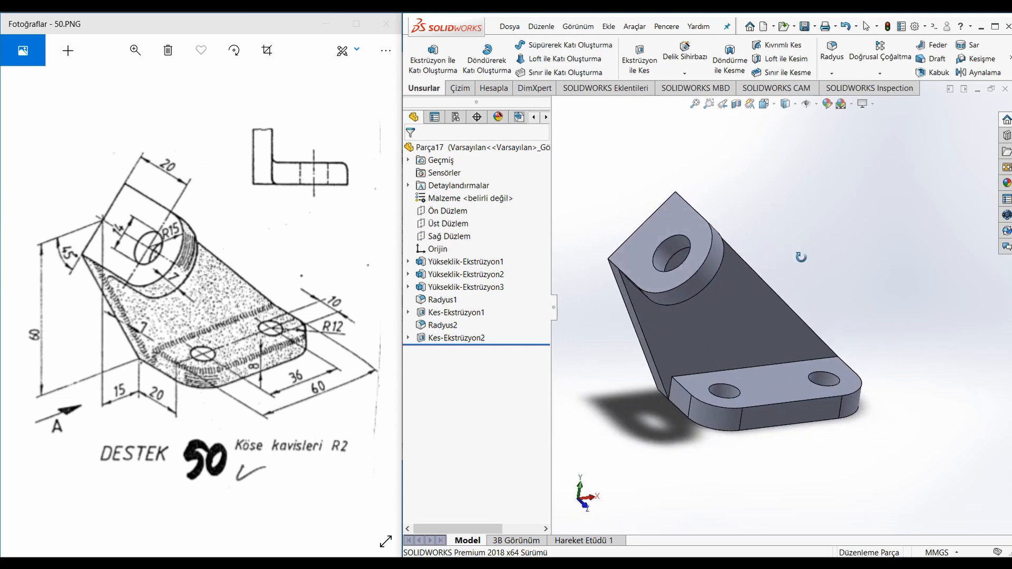
left_click(831, 53)
type("2")
key("Return")
middle_click_drag(722, 344, 703, 370)
scroll(716, 370, "down", 1)
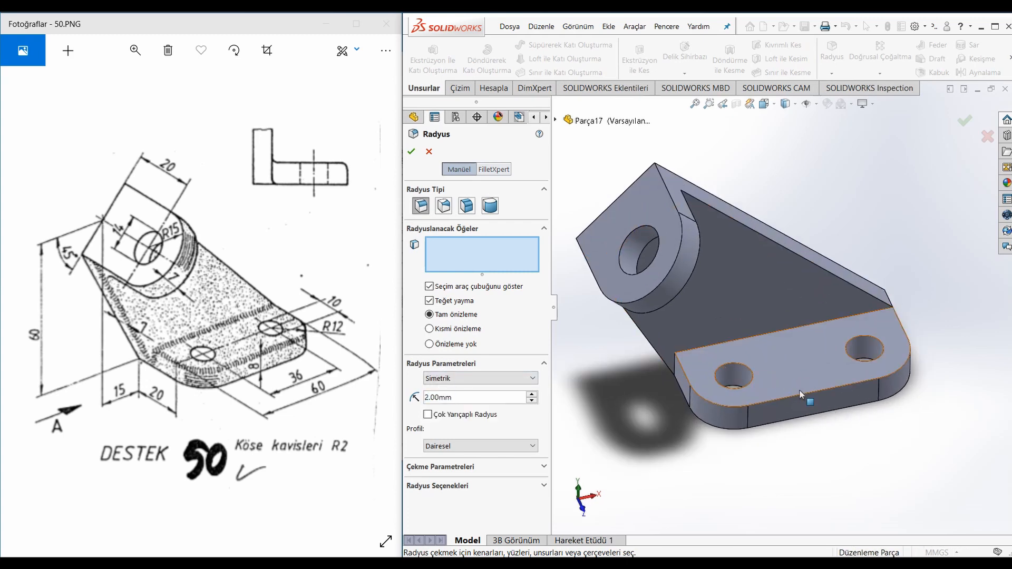
left_click(796, 373)
Try to apply the 2 mm fillet to the base plate's top face together with the inclined arm's inner face.
middle_click_drag(752, 384, 690, 276)
left_click(694, 282)
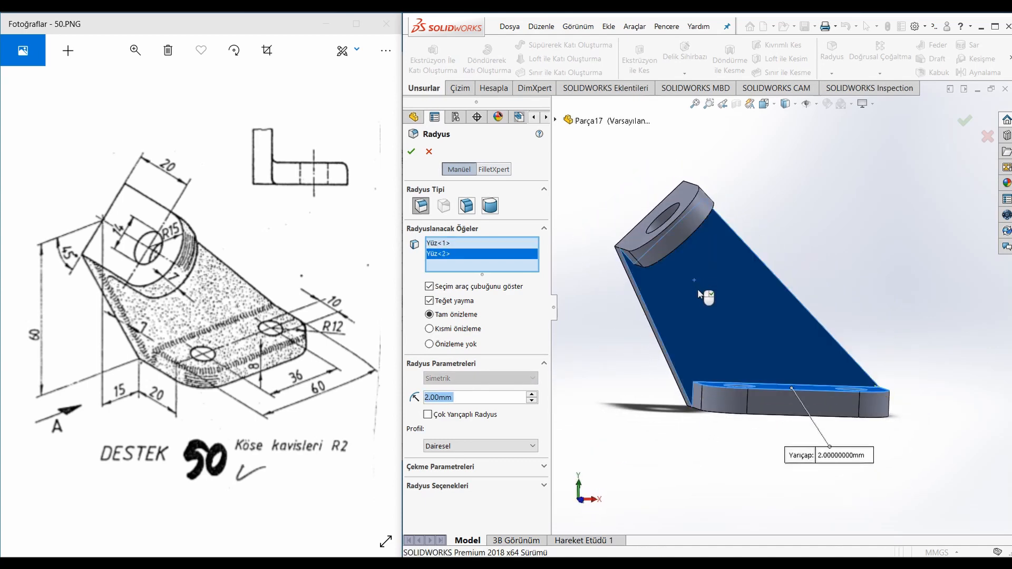
left_click(700, 293)
left_click(701, 291)
mouse_move(701, 291)
middle_mouse_down()
mouse_move(694, 308)
mouse_move(696, 280)
middle_mouse_up()
left_click(707, 247)
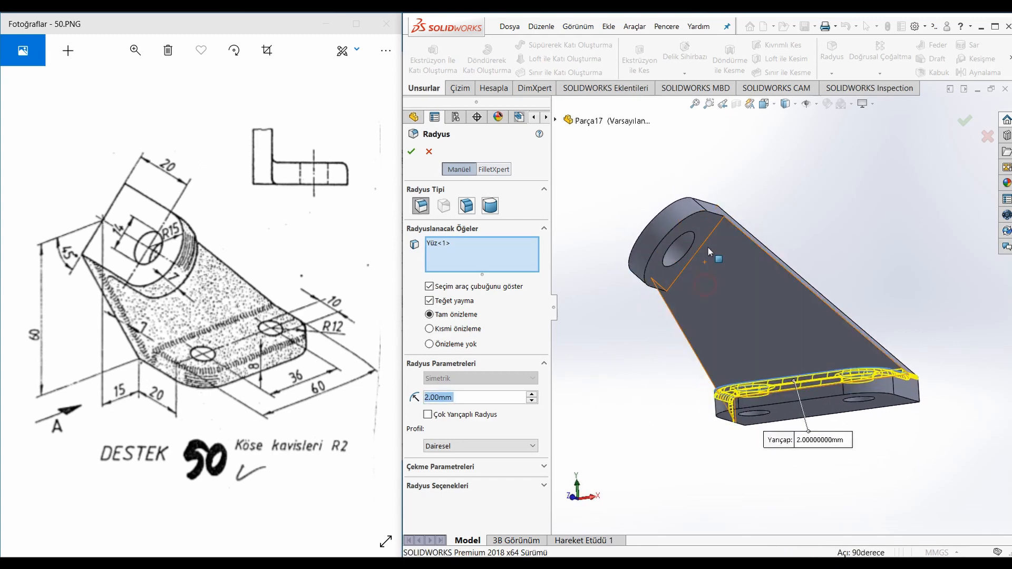
left_click(709, 253)
left_click(717, 265)
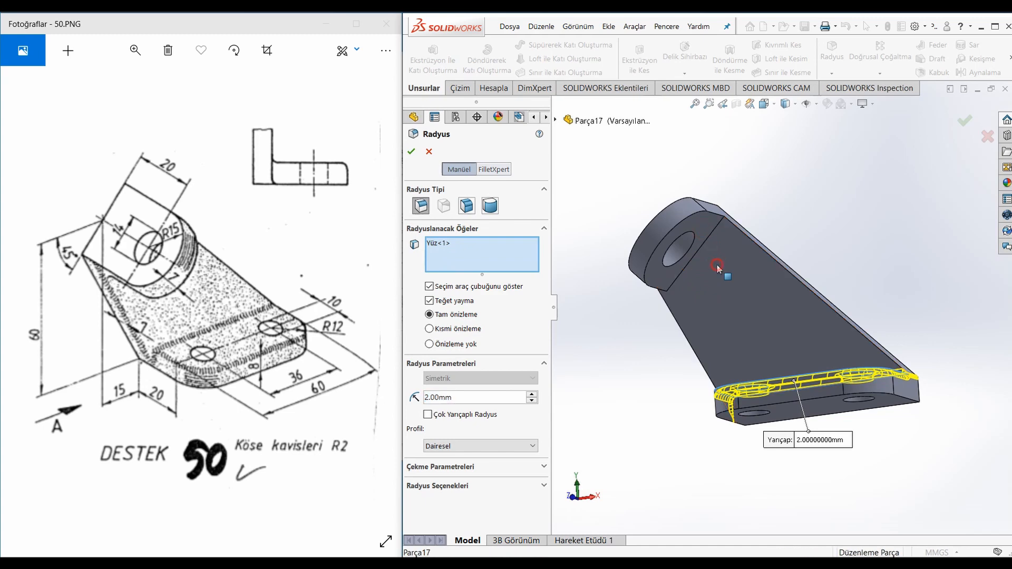
left_click(717, 265)
left_click(411, 151)
left_click(371, 100)
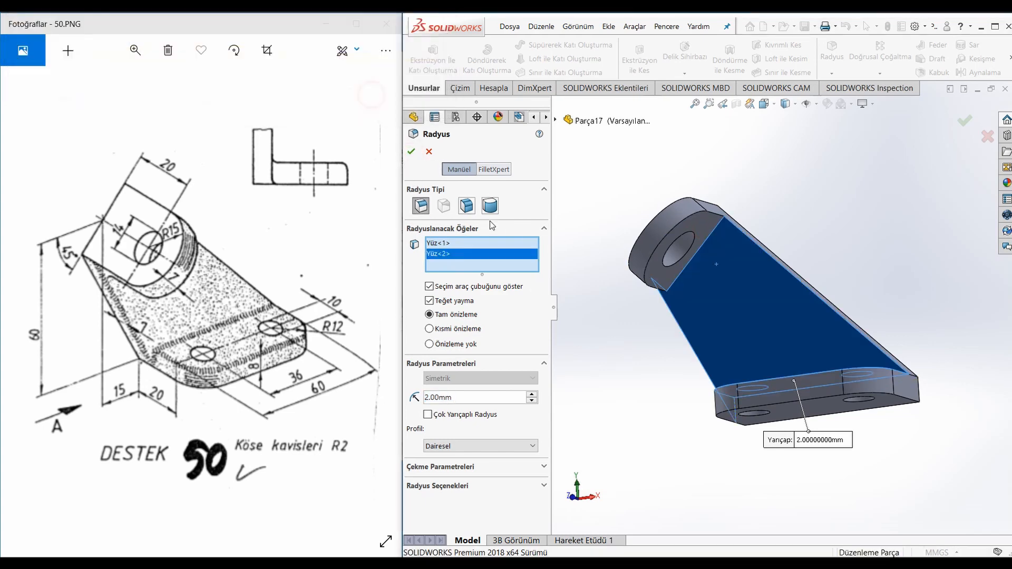
left_click(718, 304)
Add the two long side edges of the inclined arm's inner face to the 2 mm fillet selection.
key("shift+Up")
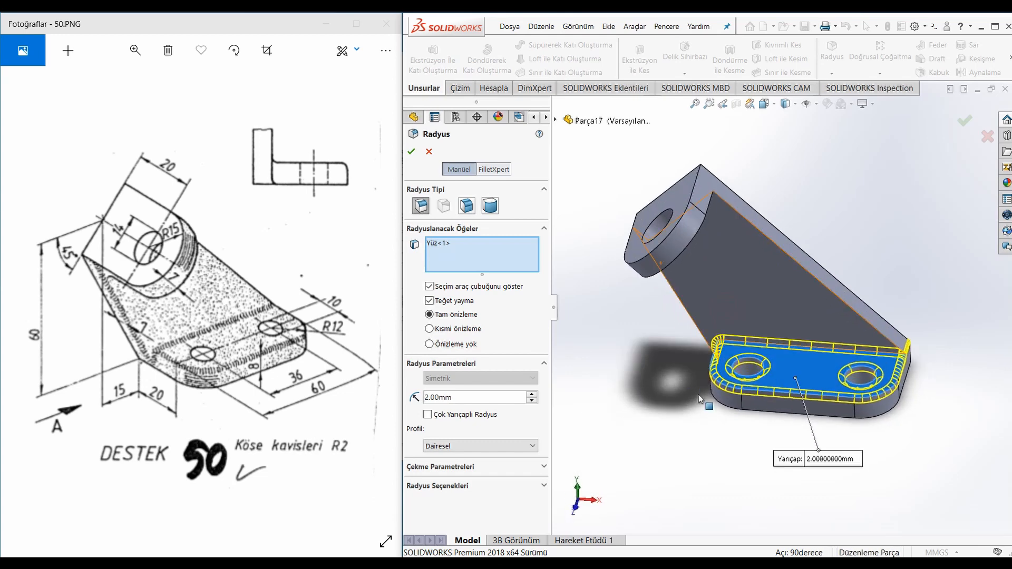
scroll(738, 375, "down", 1)
middle_click_drag(714, 318, 738, 282)
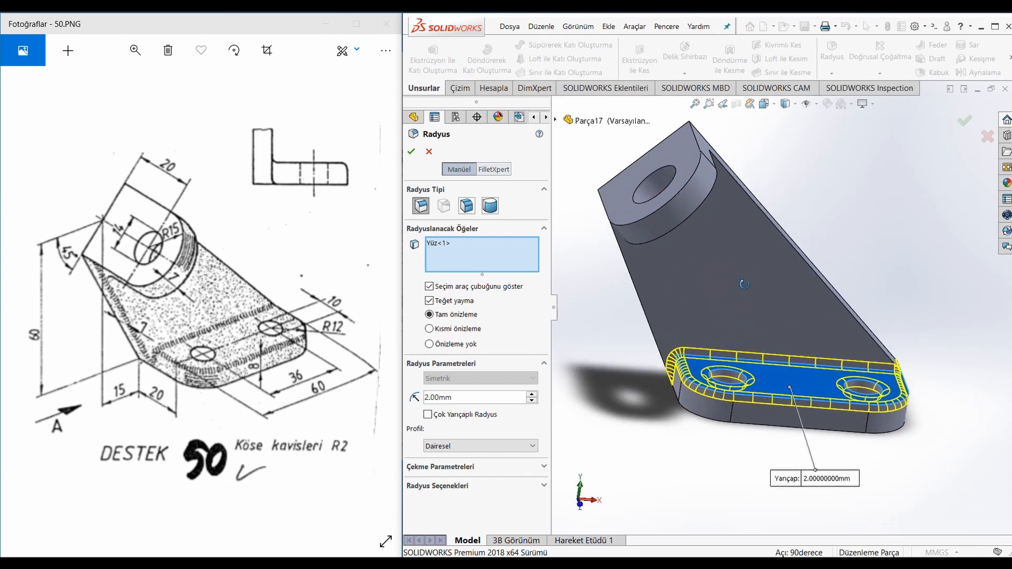
left_click(655, 309)
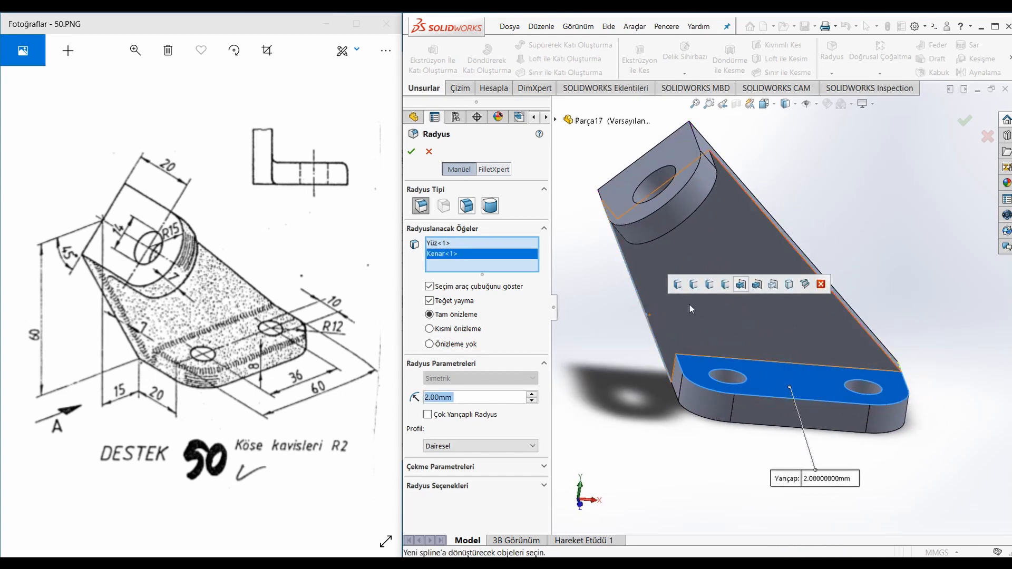
left_click(697, 241)
left_click(677, 301)
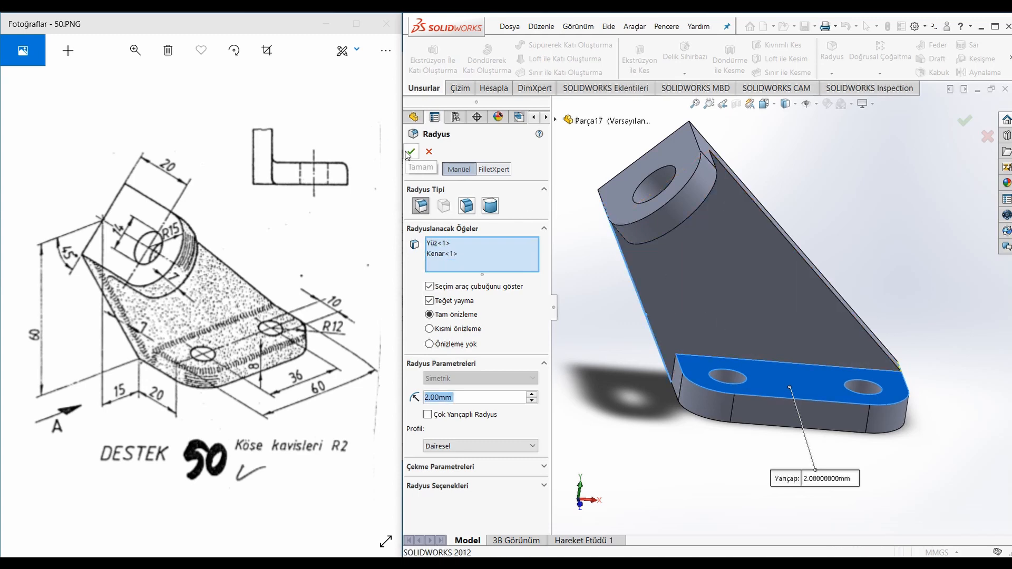
scroll(663, 204, "down", 5)
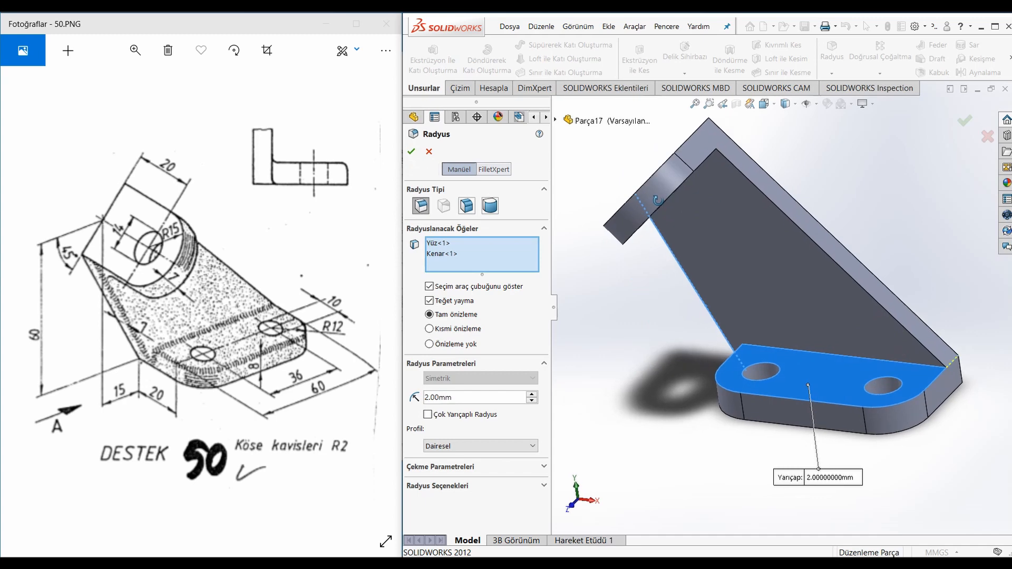
left_click(804, 210)
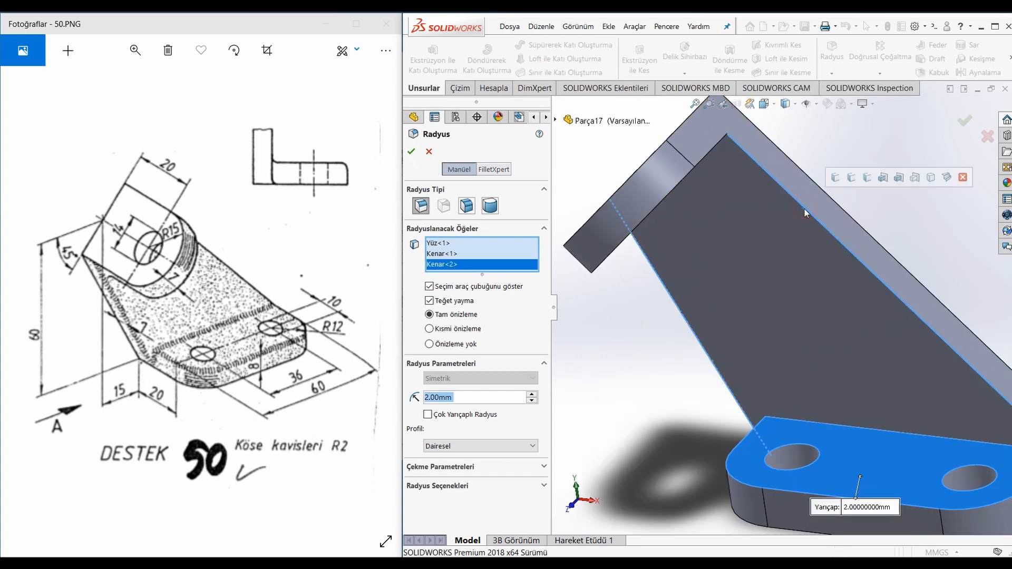
Remove the base plate's top face from the fillet selection and add the edge where the arm's inner face meets that face.
left_click(792, 412)
left_click(794, 417)
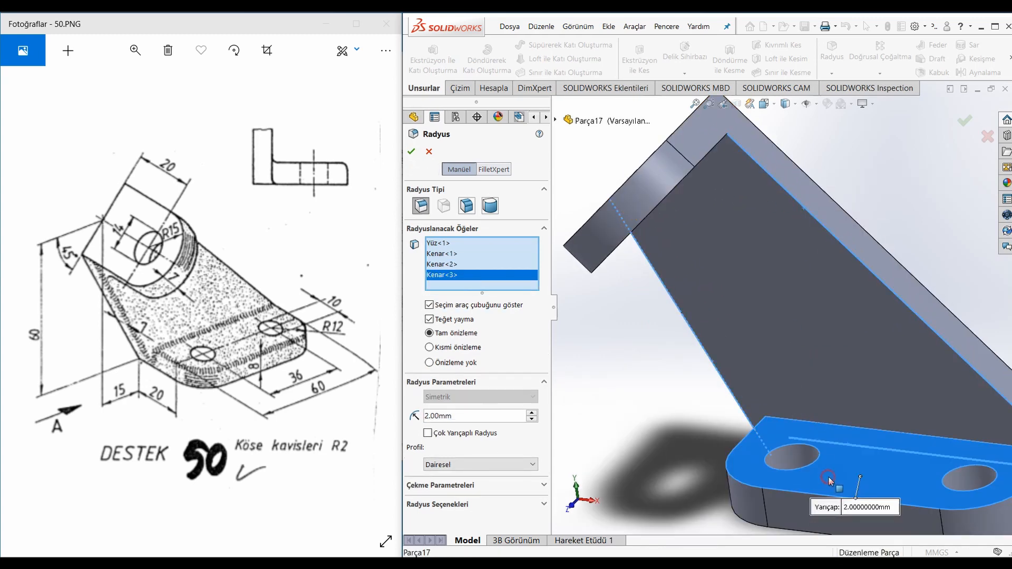
scroll(849, 414, "up", 3)
middle_click_drag(831, 416, 718, 386)
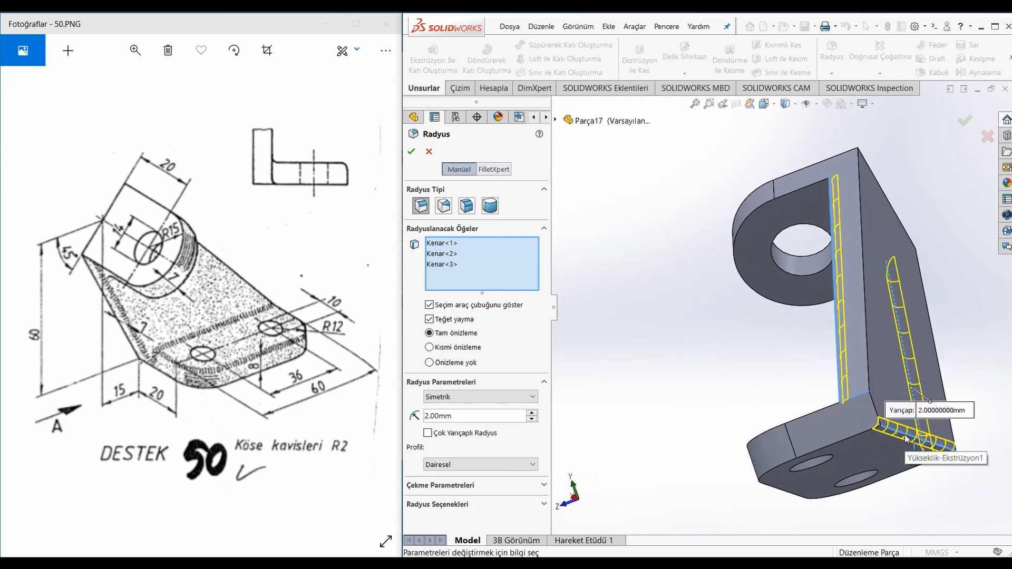
left_click(906, 439)
middle_click_drag(906, 439, 975, 440)
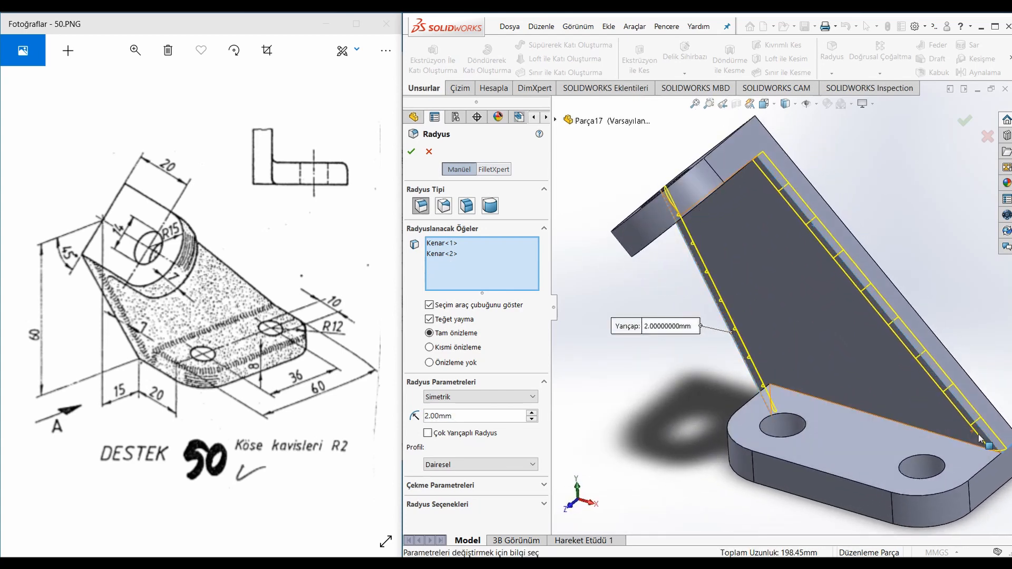
scroll(757, 436, "up", 1)
middle_click_drag(756, 436, 826, 437)
left_click(692, 381)
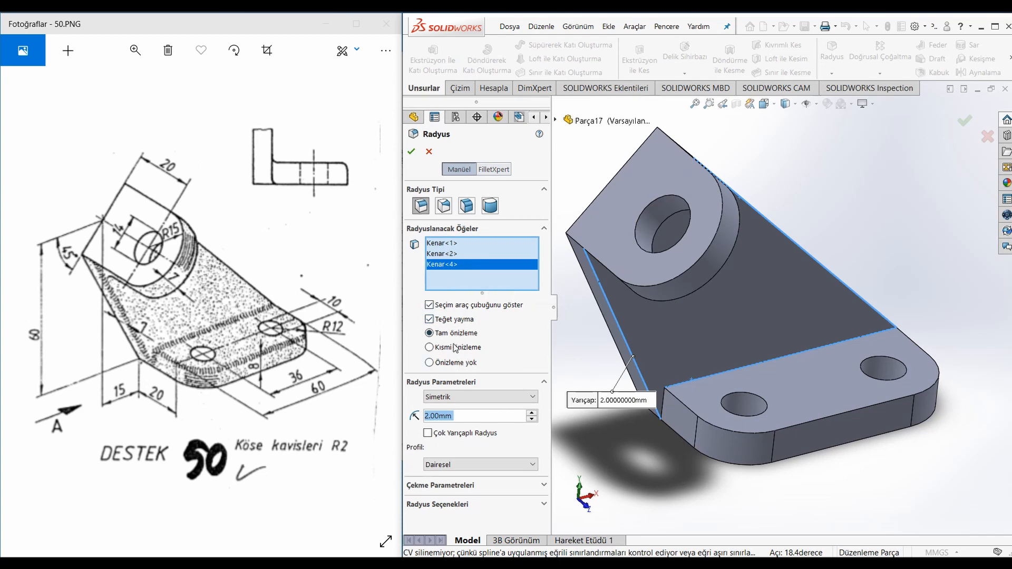
Add the short upright edge between the arm and the base plate's side to the fillet selection.
left_click(463, 396)
left_click(463, 396)
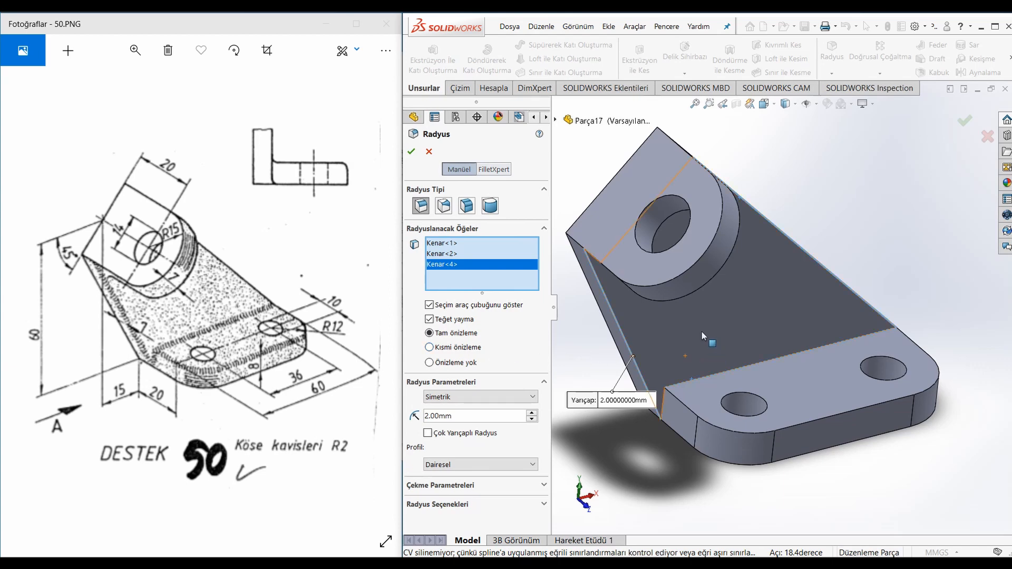
mouse_move(703, 305)
middle_mouse_down()
mouse_move(689, 279)
mouse_move(693, 301)
middle_mouse_up()
scroll(676, 411, "down", 2)
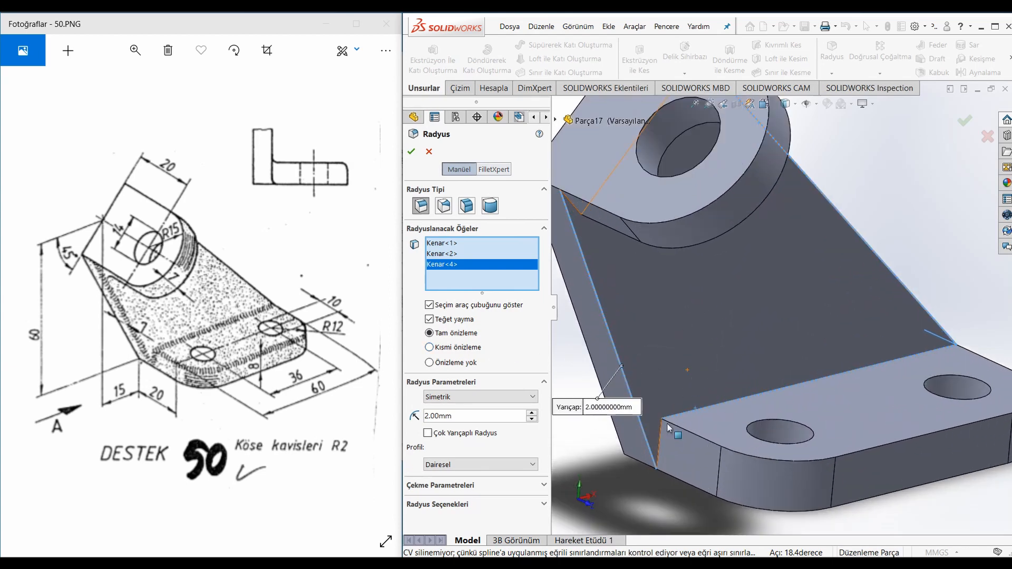
scroll(676, 411, "down", 1)
left_click(661, 447)
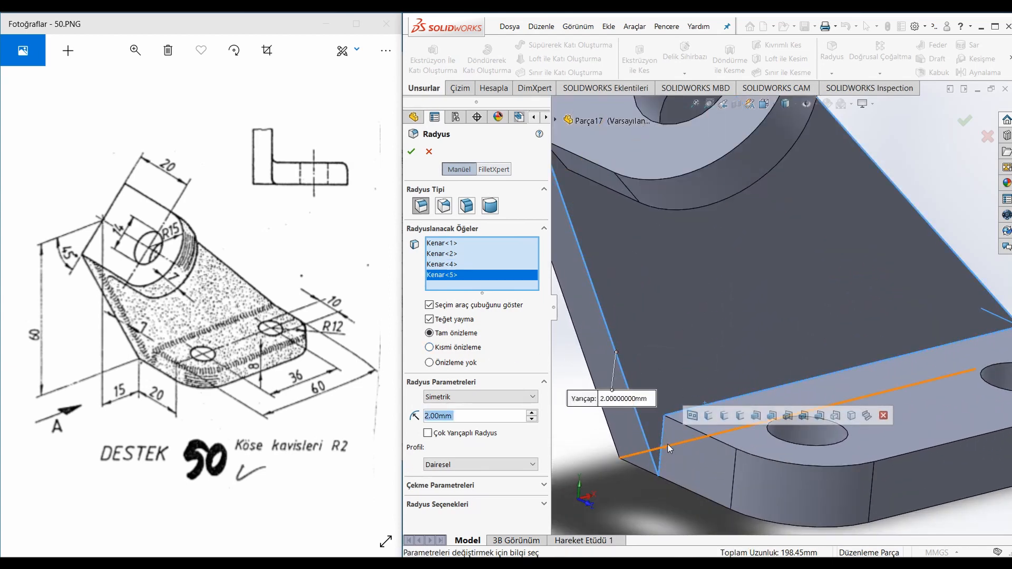
Add the edge where the arm's inner face meets the drilled flange and the adjacent short side edge to the fillet selection.
scroll(667, 444, "up", 5)
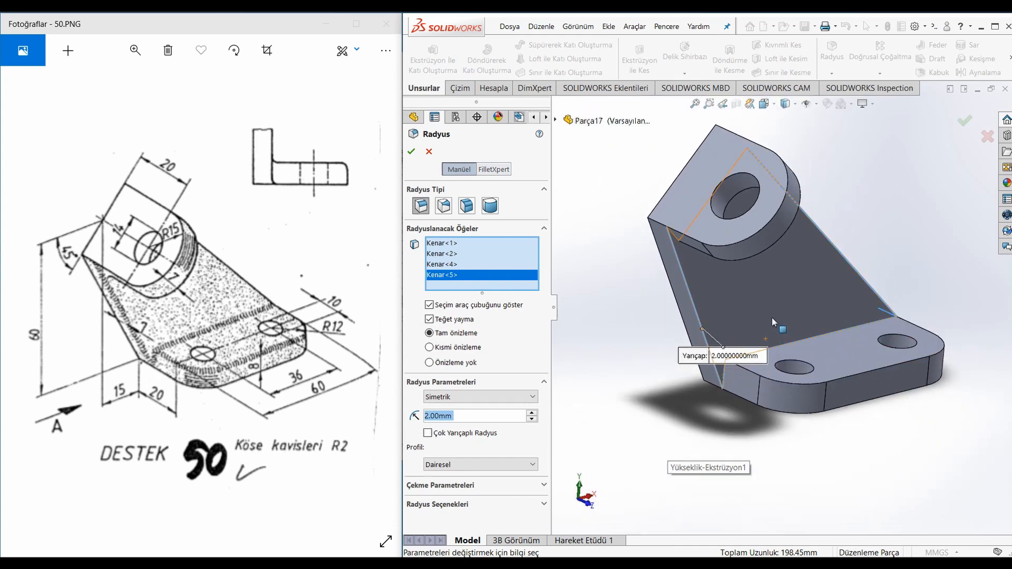
middle_click_drag(766, 304, 672, 267)
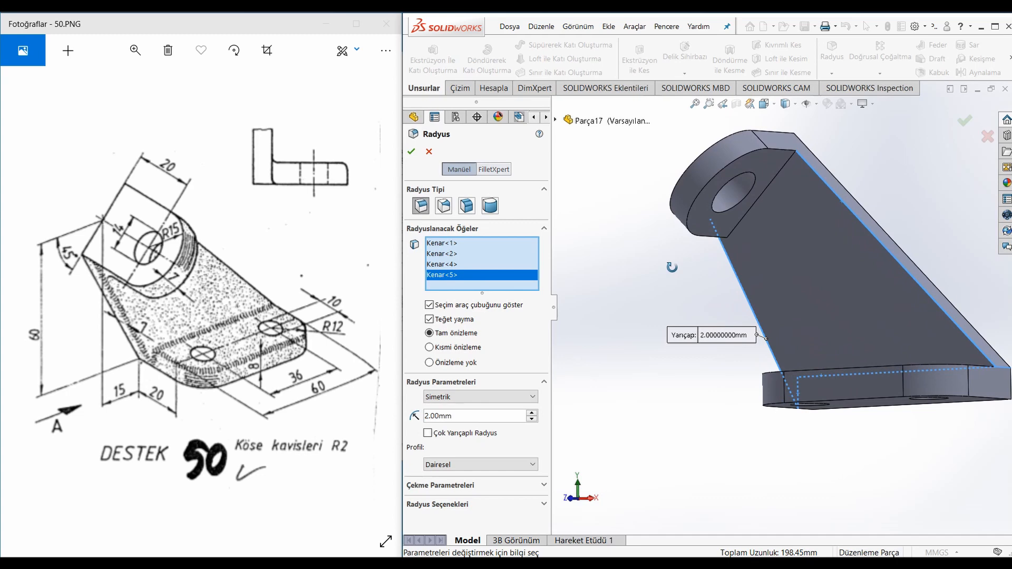
left_click(745, 214)
middle_click_drag(745, 214, 797, 228)
scroll(627, 234, "down", 3)
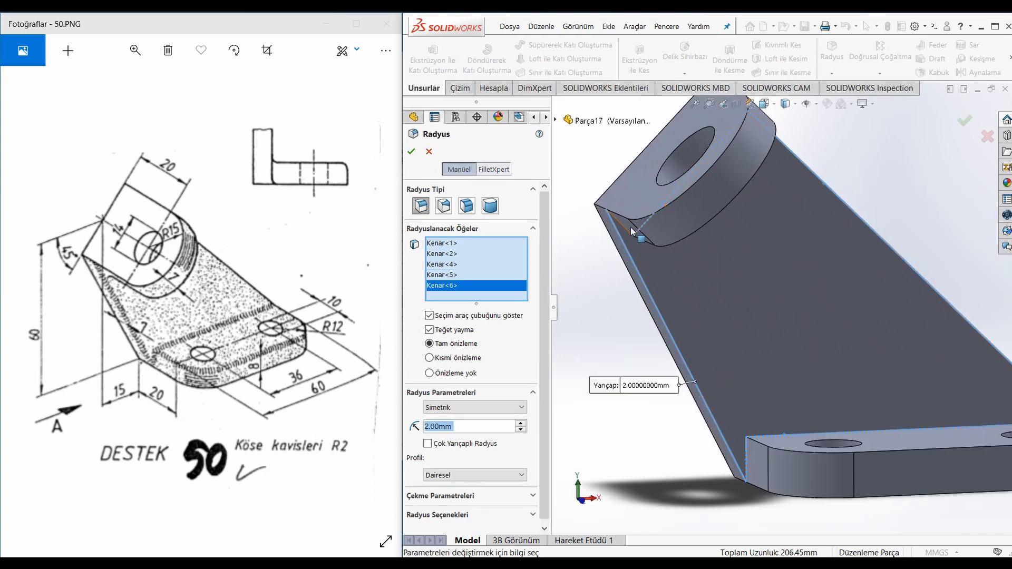
left_click(625, 230)
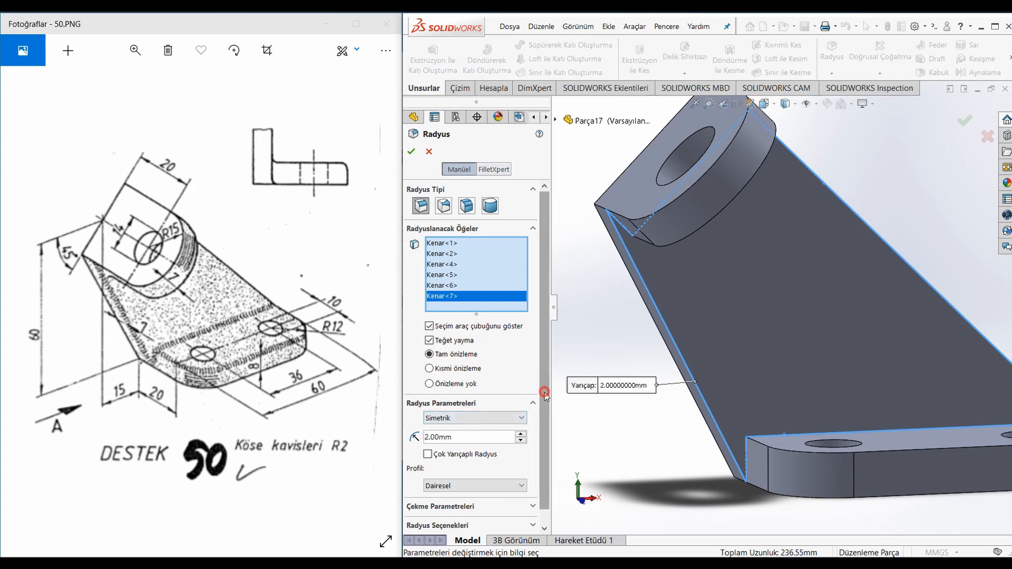
Expand the additional fillet options to examine the feature-keeping and overflow settings.
left_click_drag(543, 391, 538, 435)
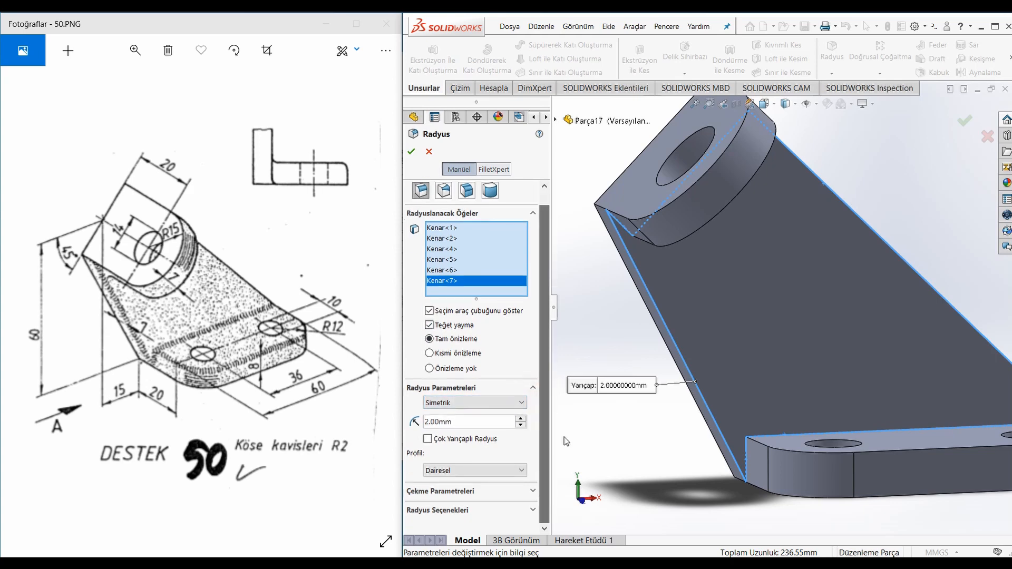
left_click(531, 509)
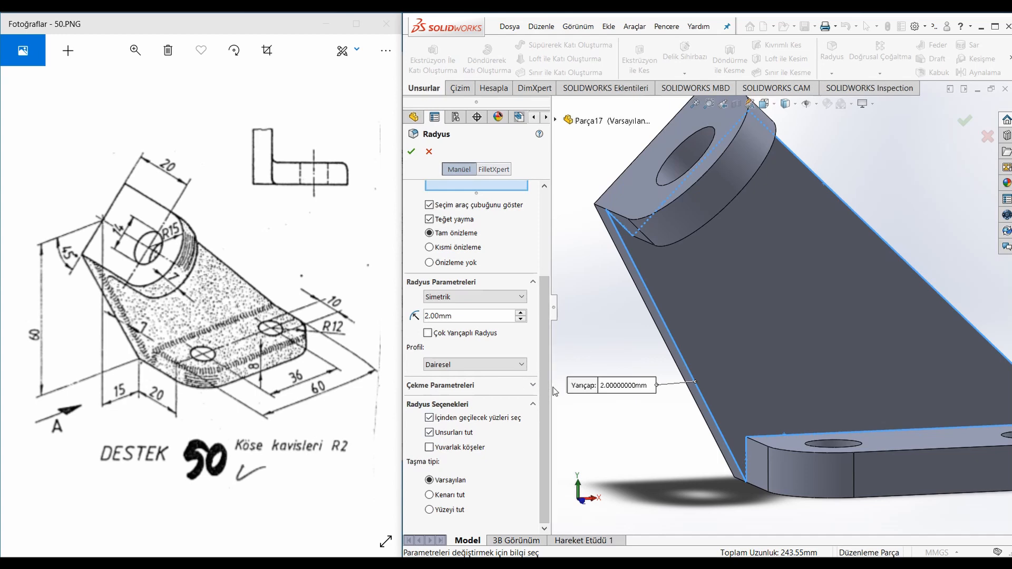
scroll(549, 391, "up", 5)
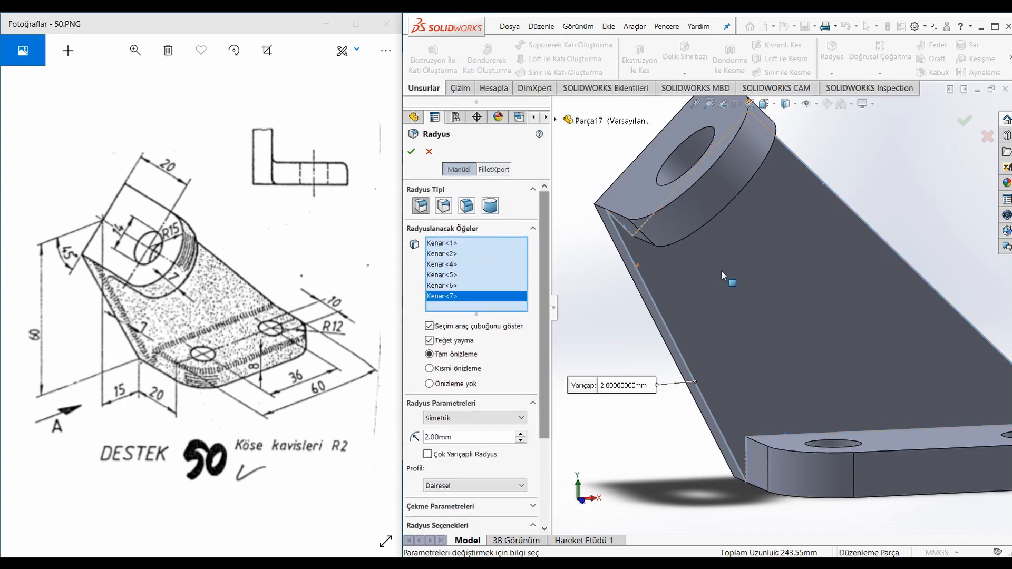
Try to apply the 2 mm fillet to the six selected arm, flange and base plate edges.
middle_click_drag(878, 262, 817, 288)
scroll(808, 289, "up", 4)
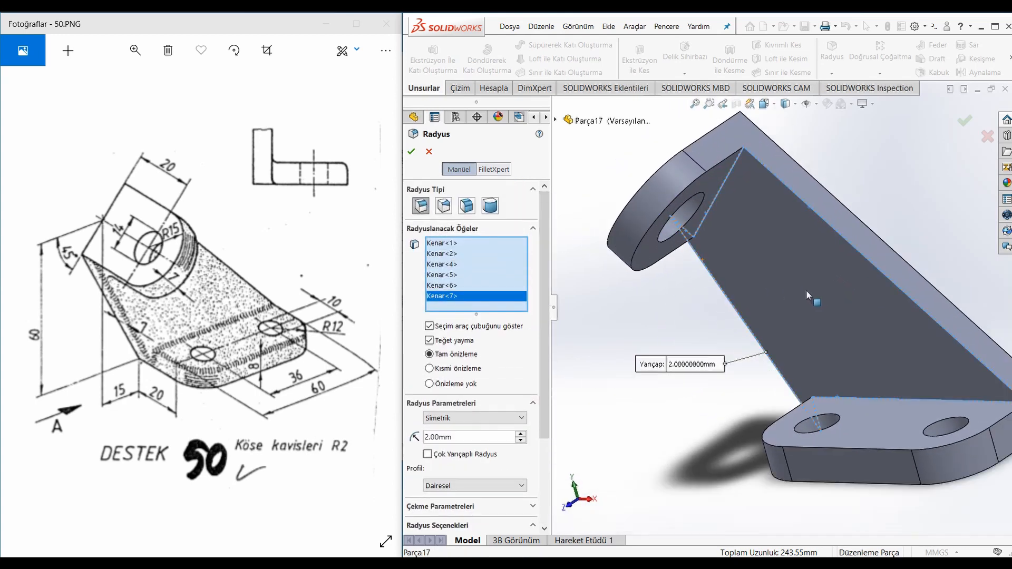
left_click(735, 182)
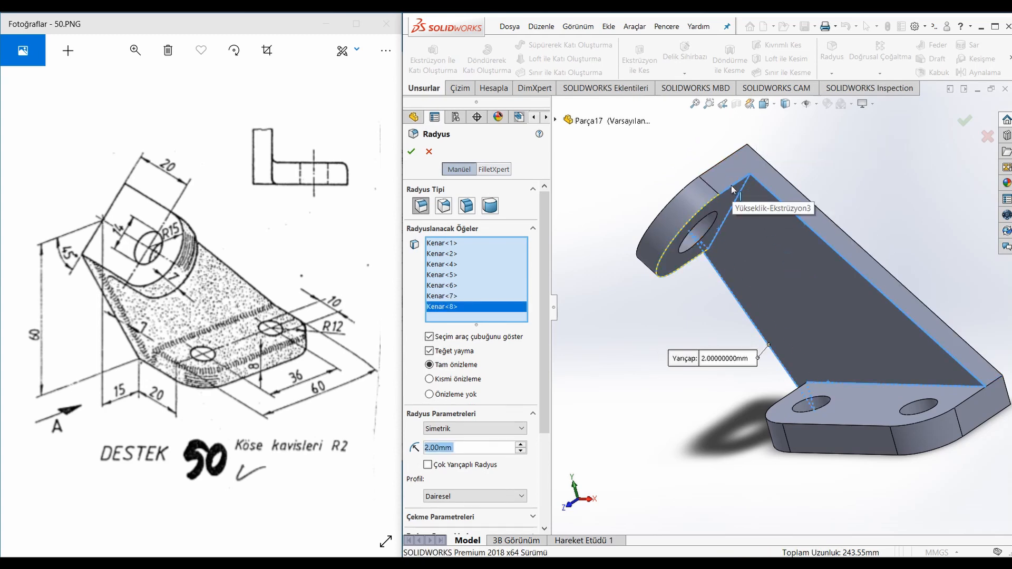
left_click(736, 193)
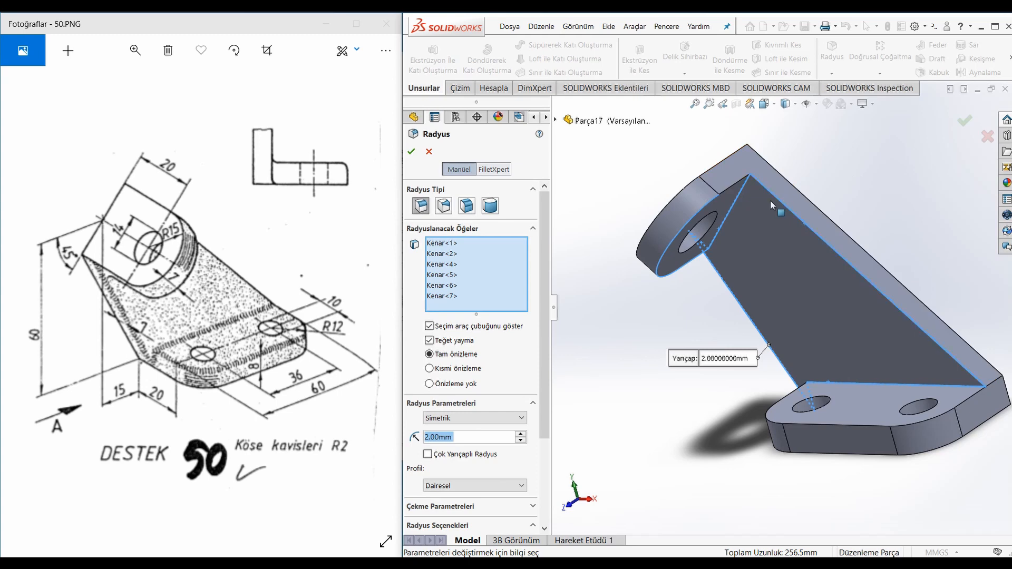
left_click(416, 155)
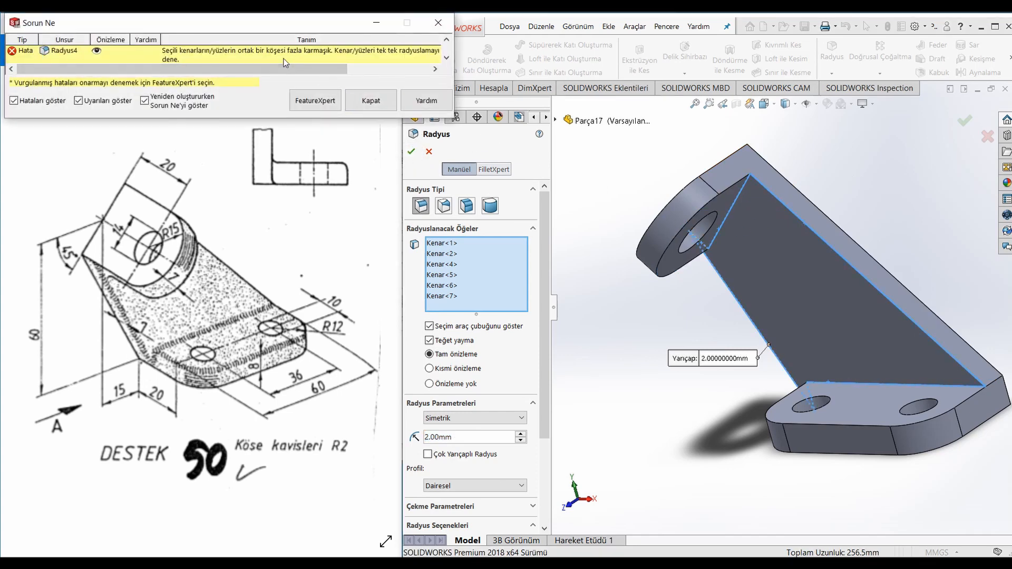
left_click_drag(305, 67, 237, 77)
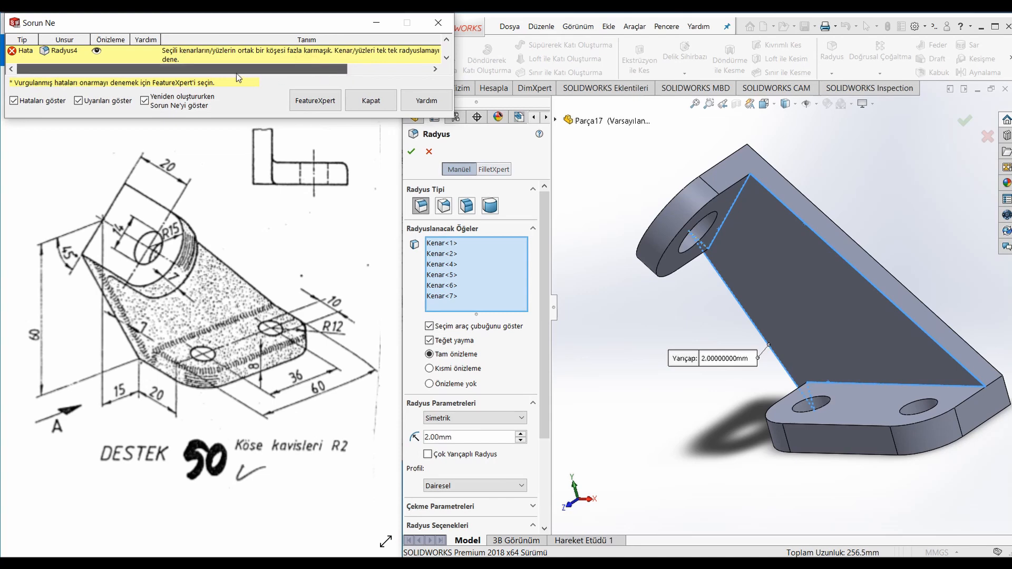
left_click(371, 101)
Remove the arm-to-base-plate junction edge from the fillet selection and try to apply the 2 mm fillet.
left_click(437, 265)
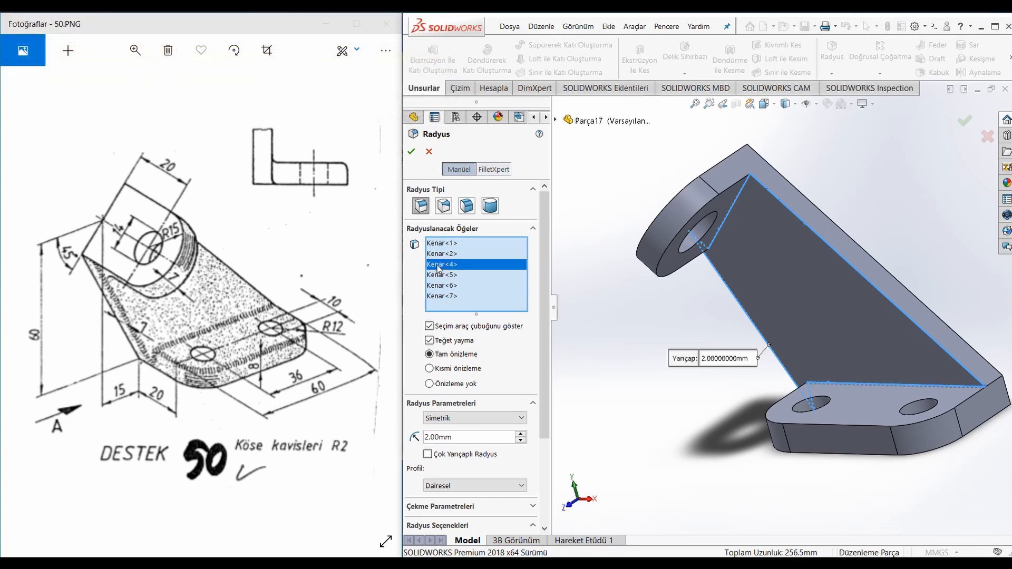
key("Delete")
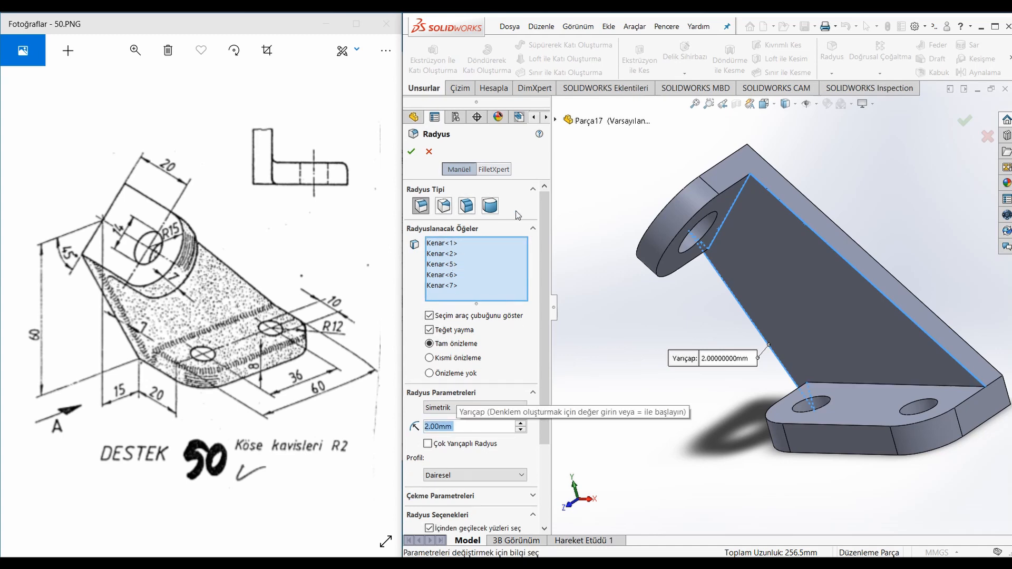
left_click(411, 152)
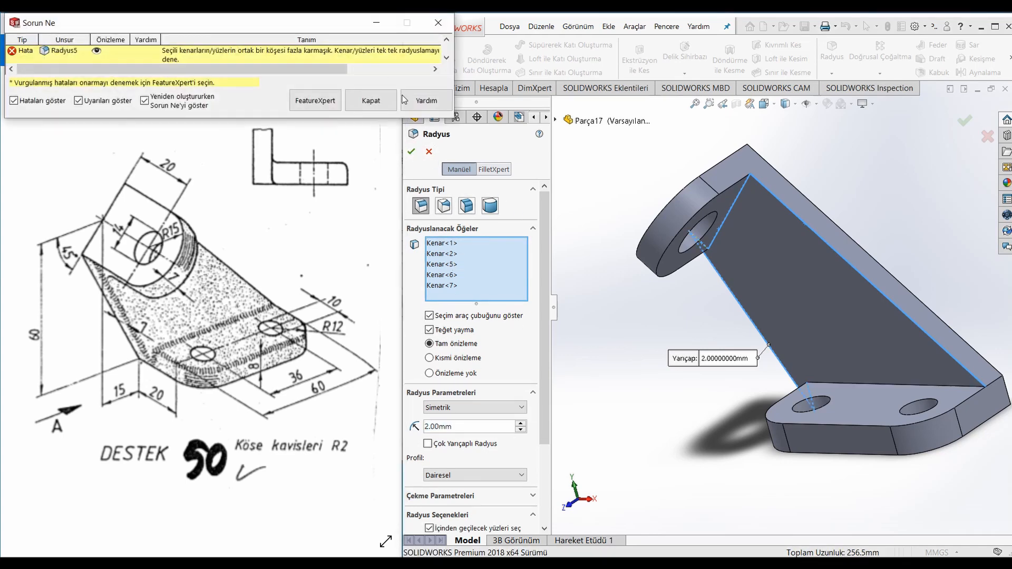
left_click(370, 100)
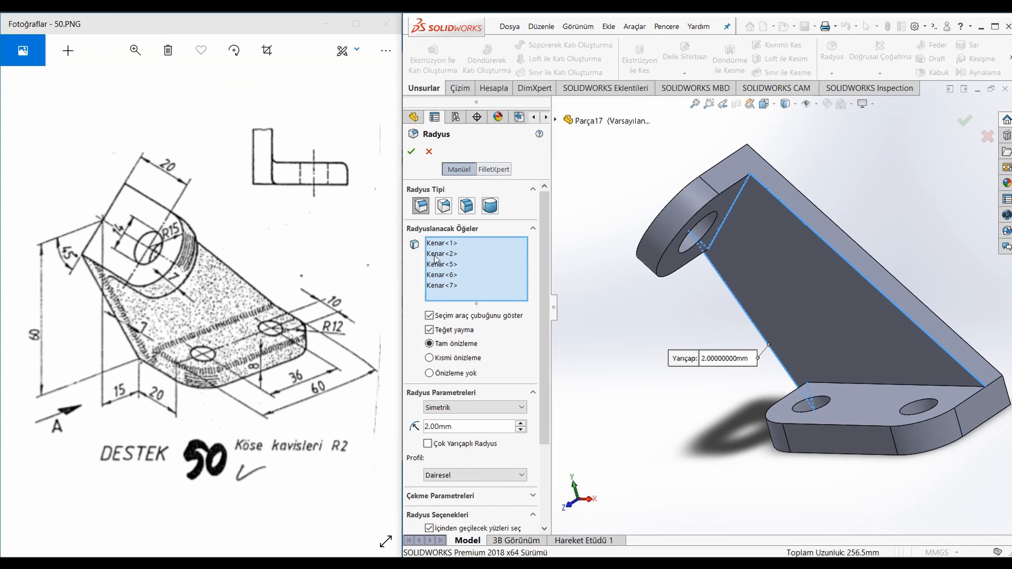
Remove the short upright edge at the base plate's side from the selection and apply the 2 mm fillet to the remaining edges.
left_click(441, 265)
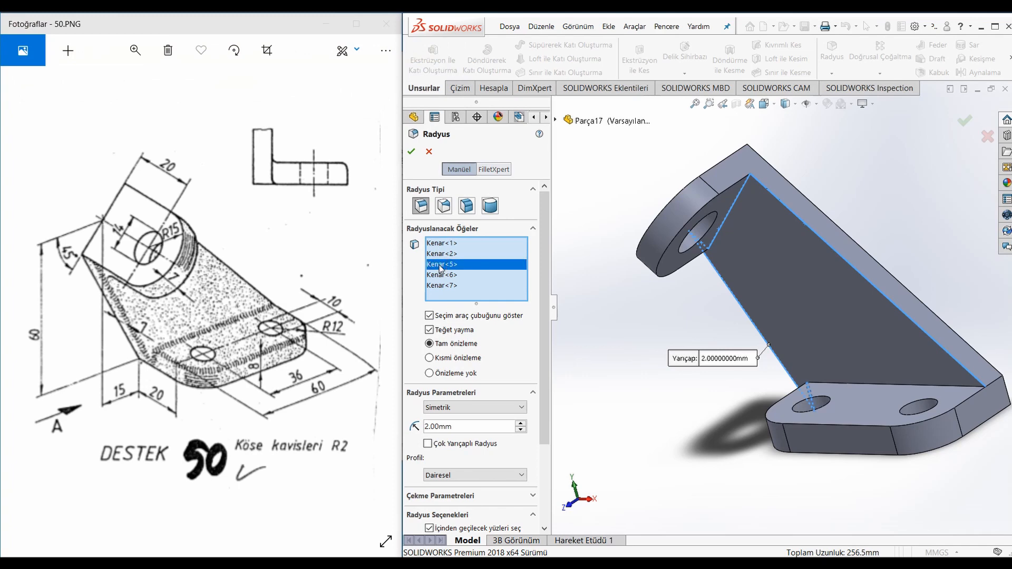
key("Delete")
left_click(411, 151)
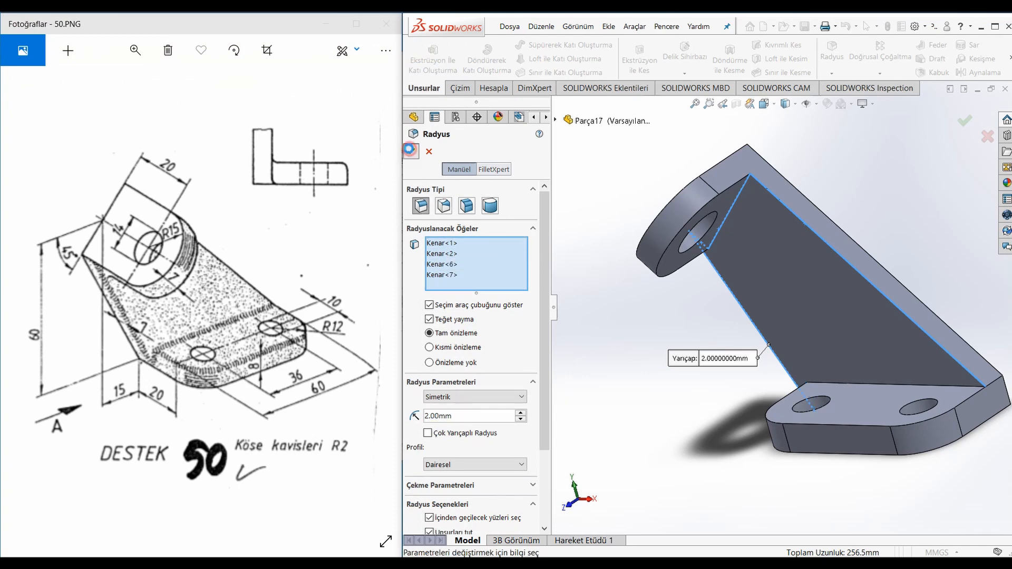
Remove the arm-to-flange junction edge from the fillet selection and try to apply the 2 mm fillet.
left_click(370, 100)
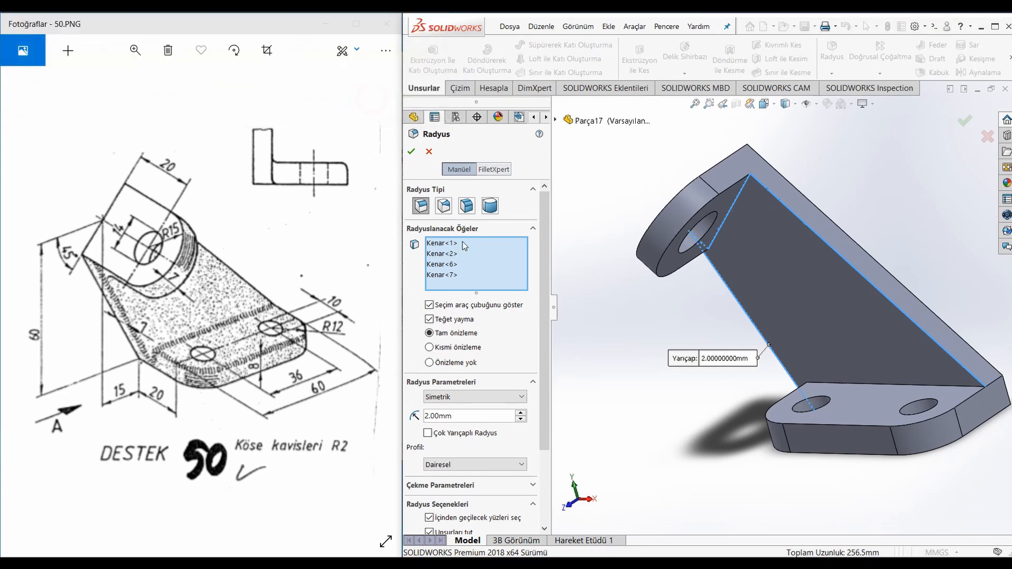
left_click(444, 264)
key("Delete")
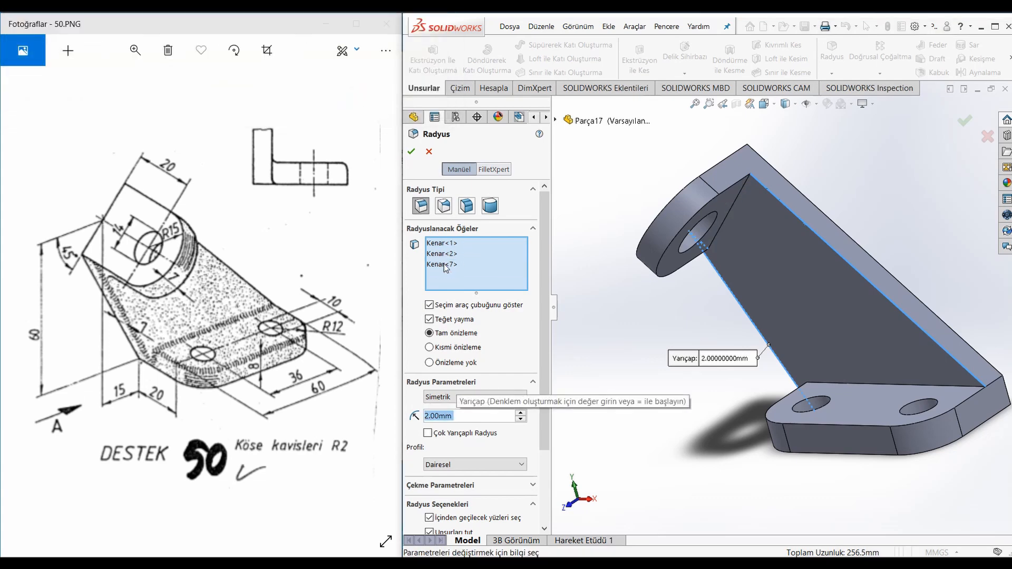
left_click(410, 152)
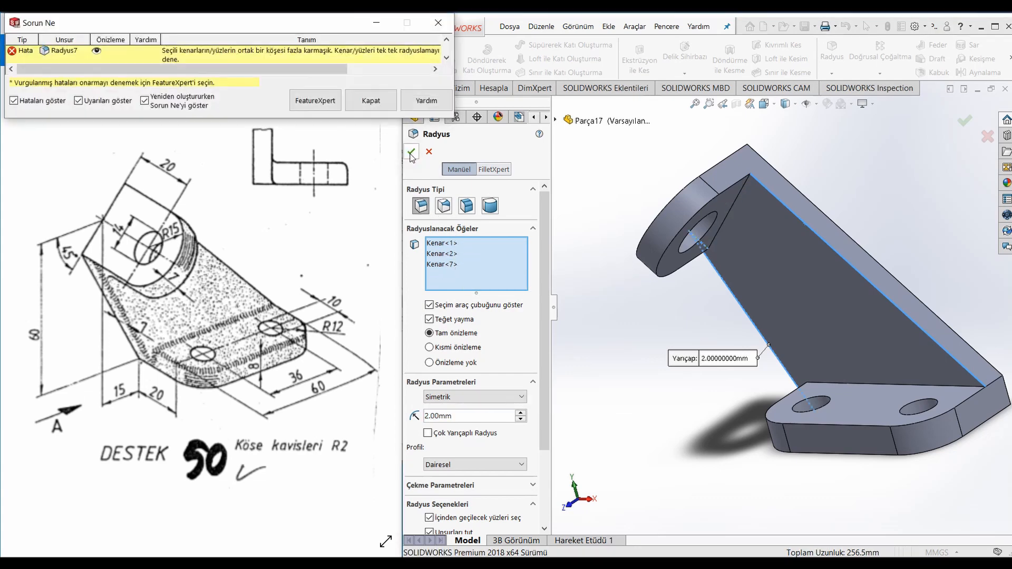
left_click(369, 101)
Remove the last listed edge from the 2 mm fillet selection and add the base plate's upper rim edges.
left_click(451, 265)
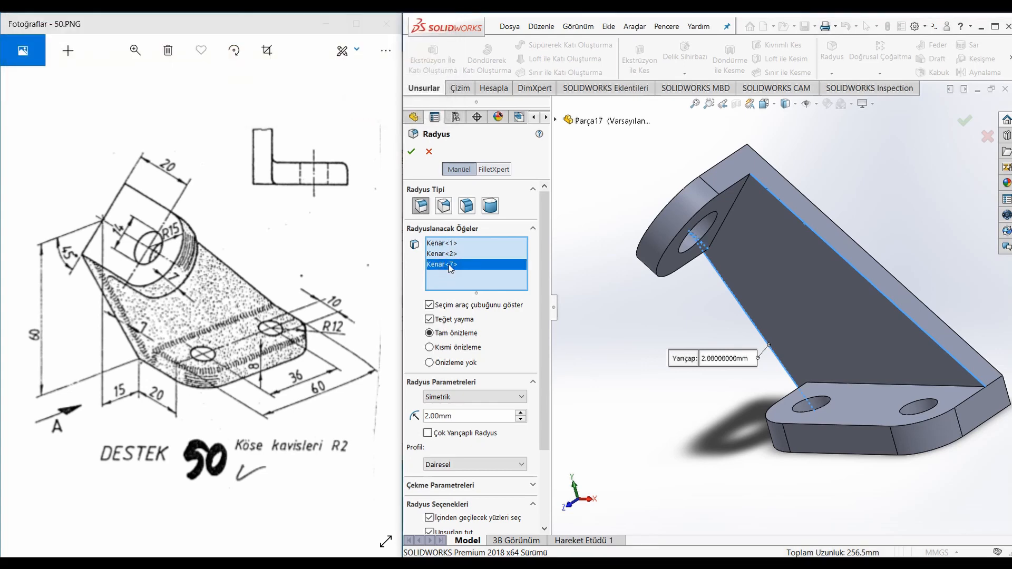
key("Delete")
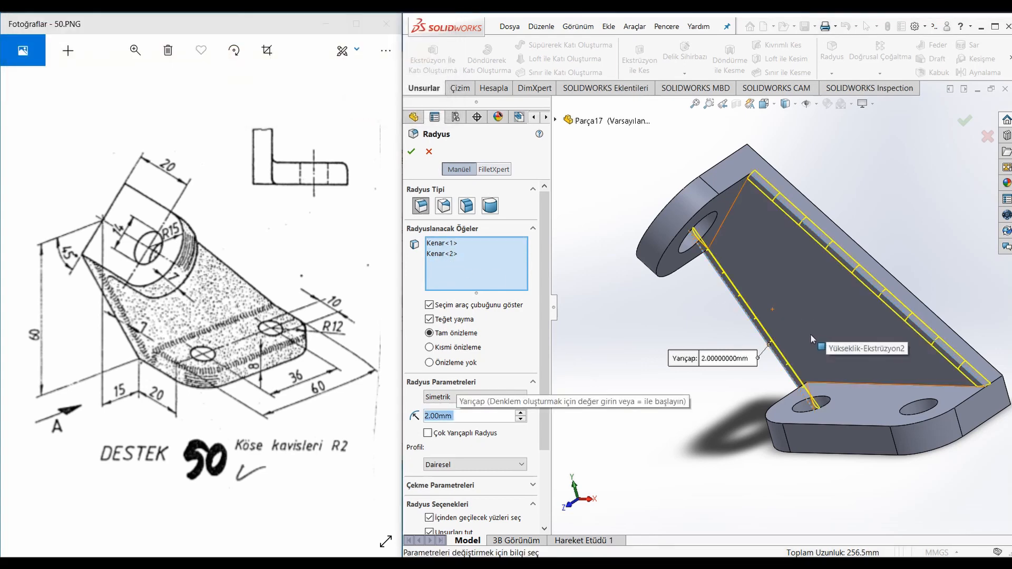
scroll(843, 337, "down", 5)
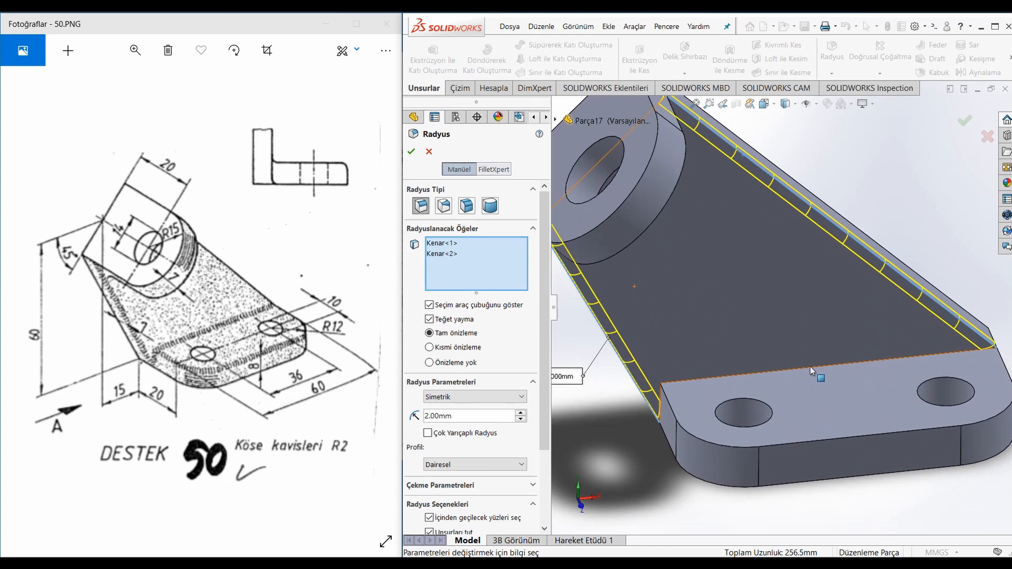
left_click(799, 372)
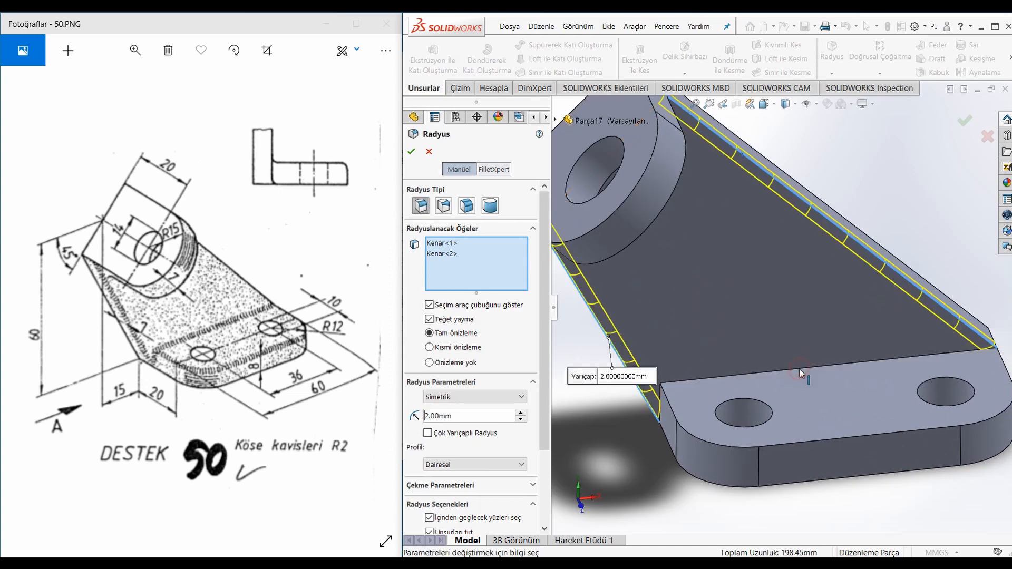
left_click(793, 417)
left_click(796, 417)
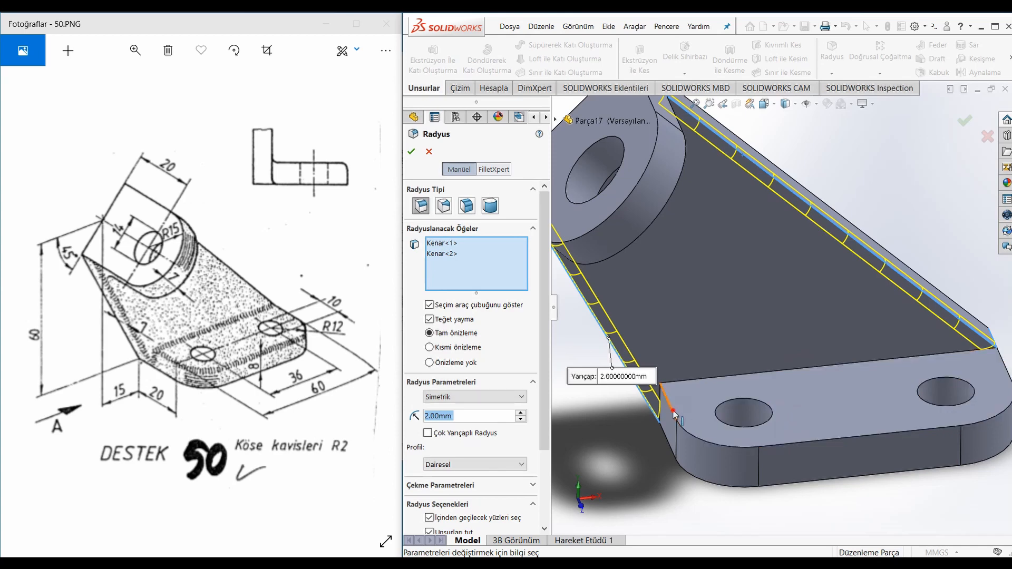
left_click(691, 430)
left_click(691, 430)
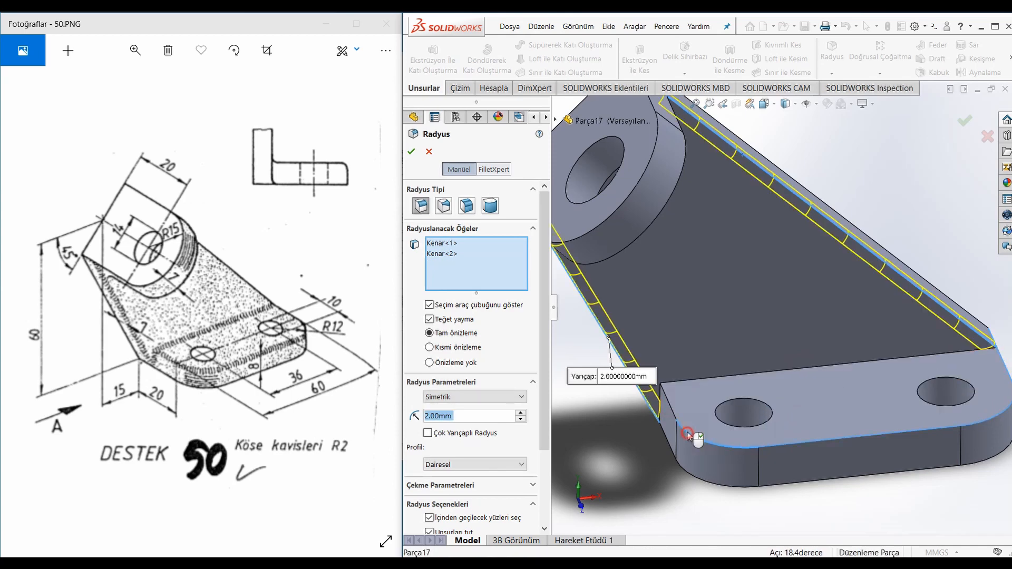
left_click(797, 444)
left_click(904, 435)
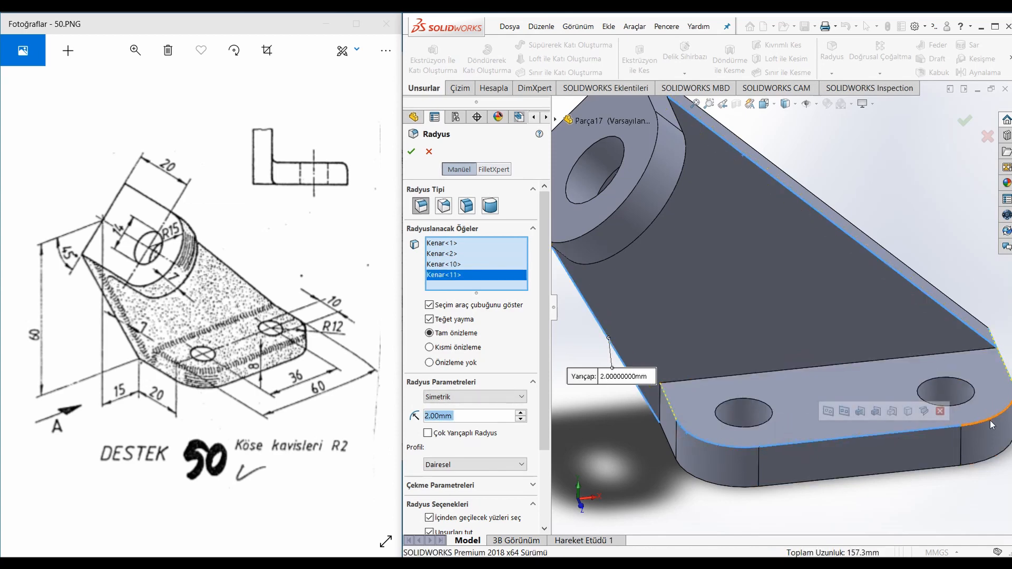
left_click(952, 423)
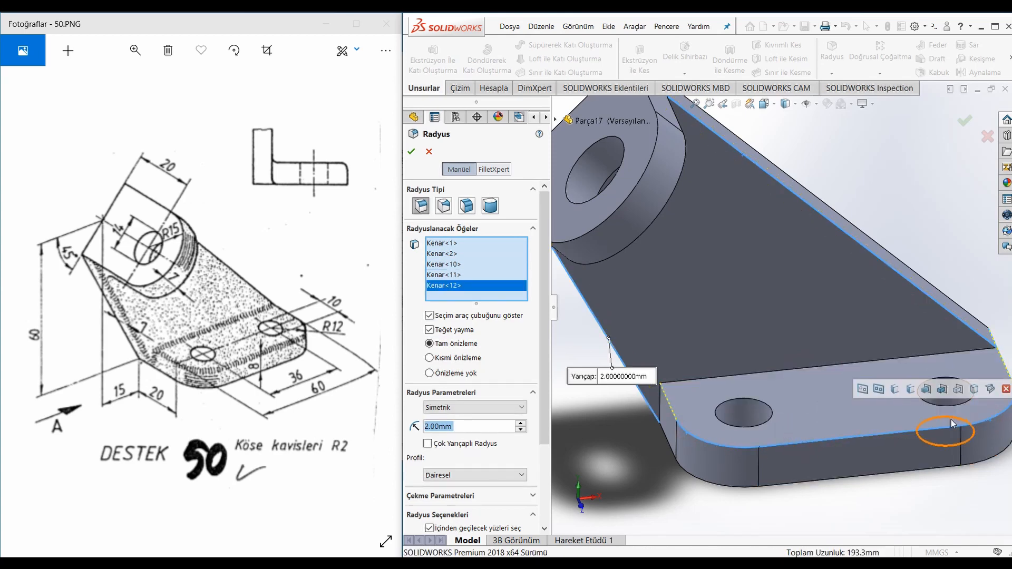
Deselect the arm's long edges, try the base plate's top face for the 2 mm fillet, and cancel the fillet.
left_click(647, 407)
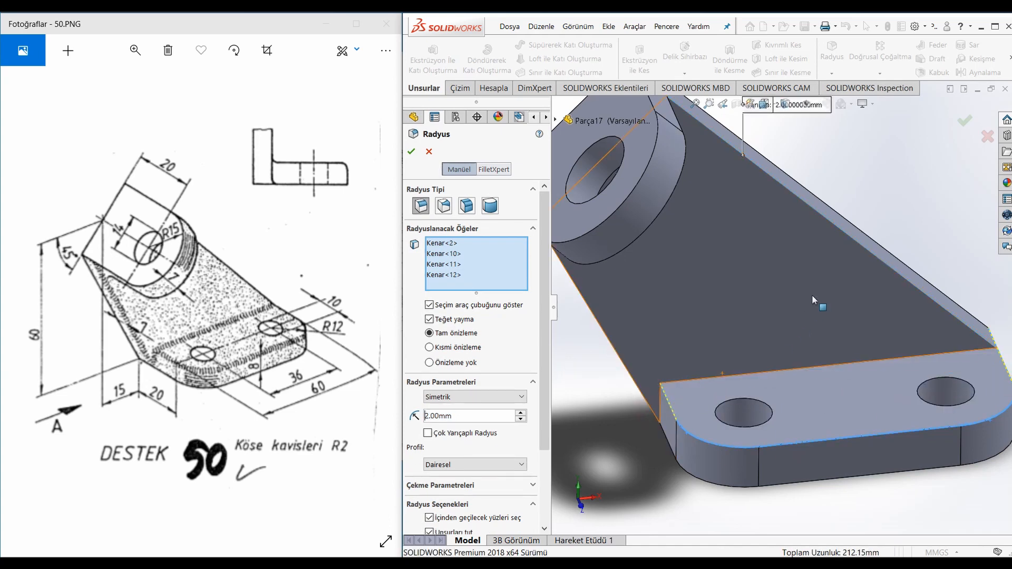
left_click(861, 248)
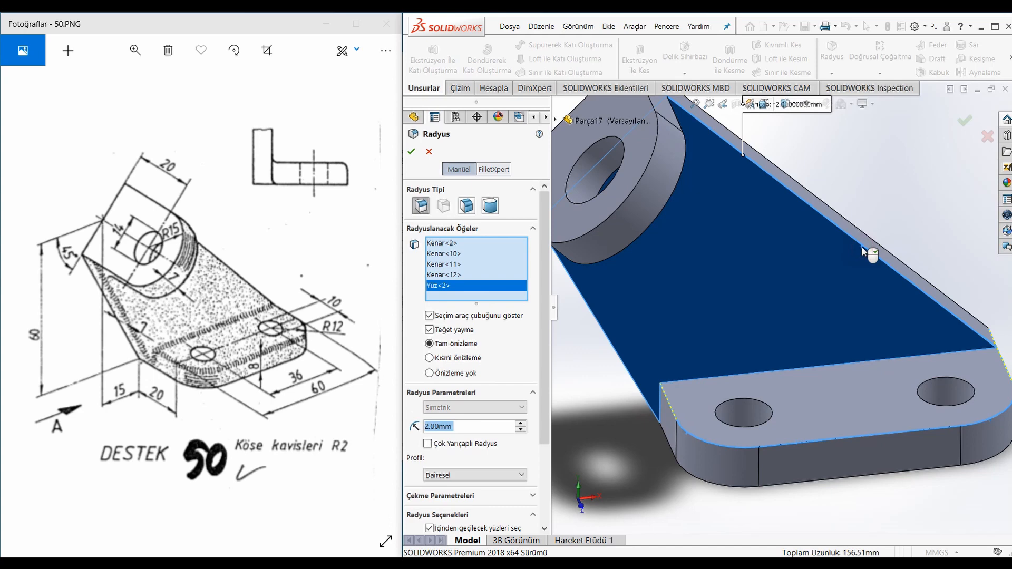
left_click(862, 248)
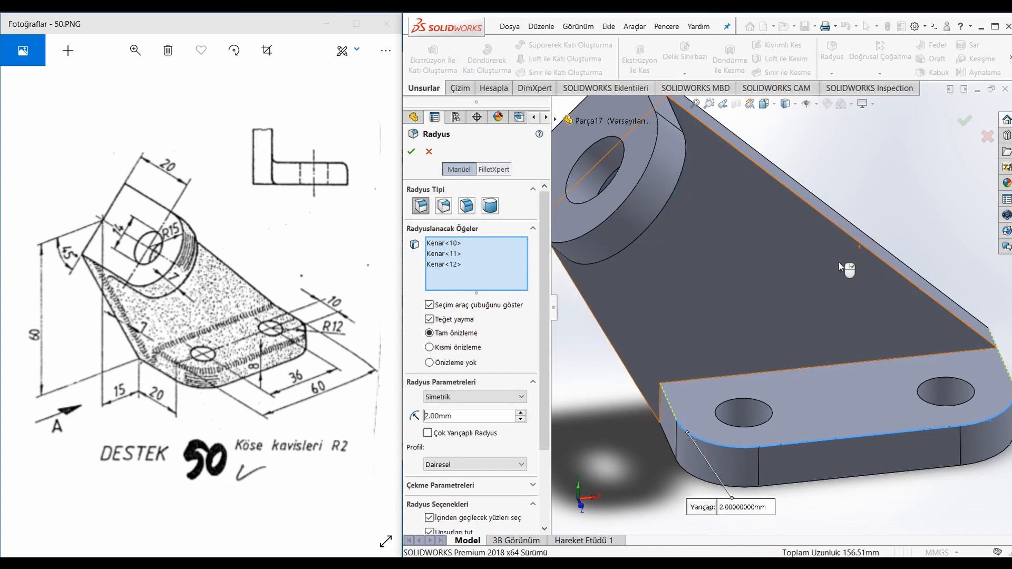
key("f")
left_click(787, 377)
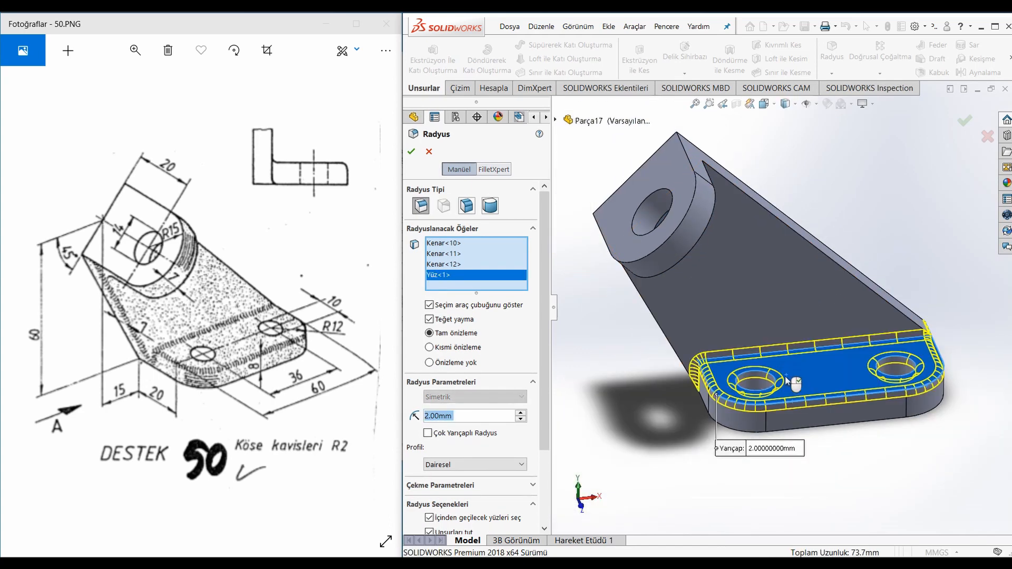
middle_click_drag(788, 385, 721, 371)
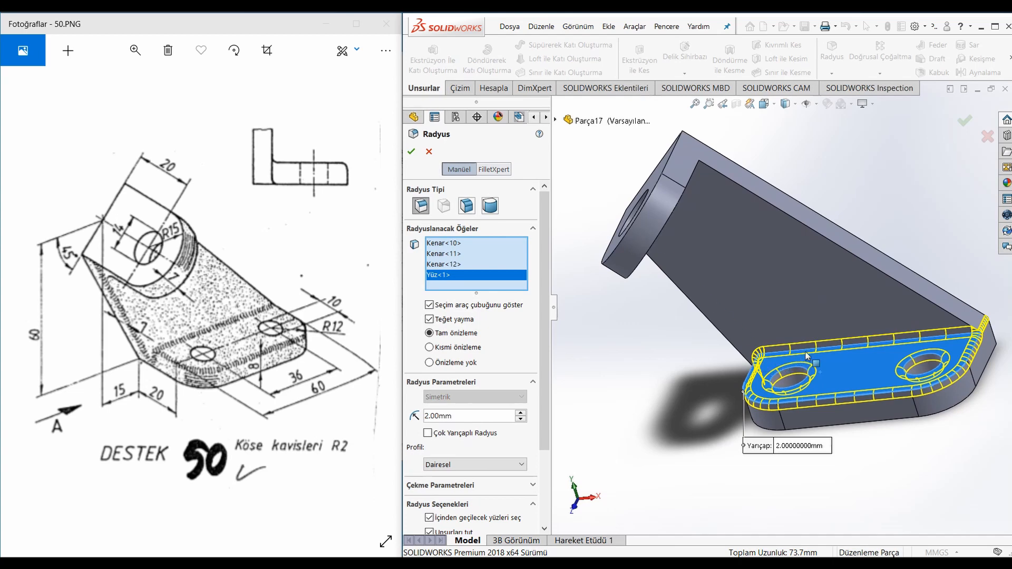
middle_click_drag(851, 342, 854, 366)
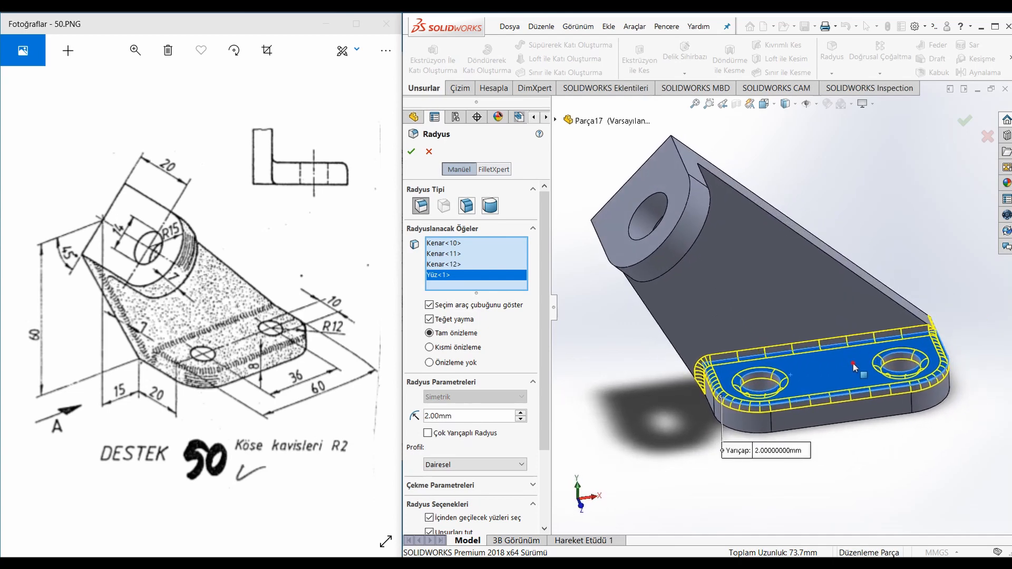
left_click(852, 363)
left_click(857, 465)
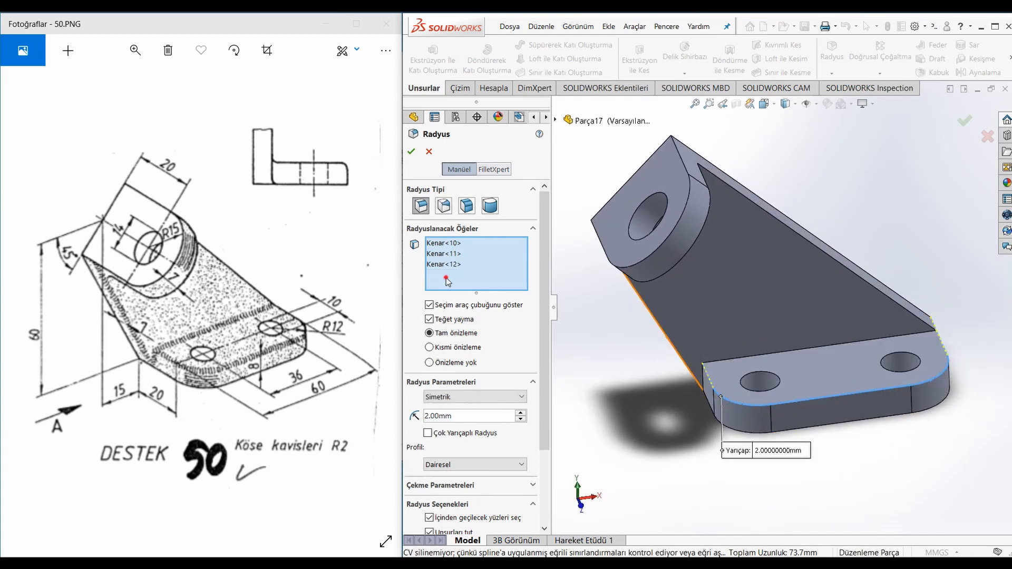
left_click(429, 152)
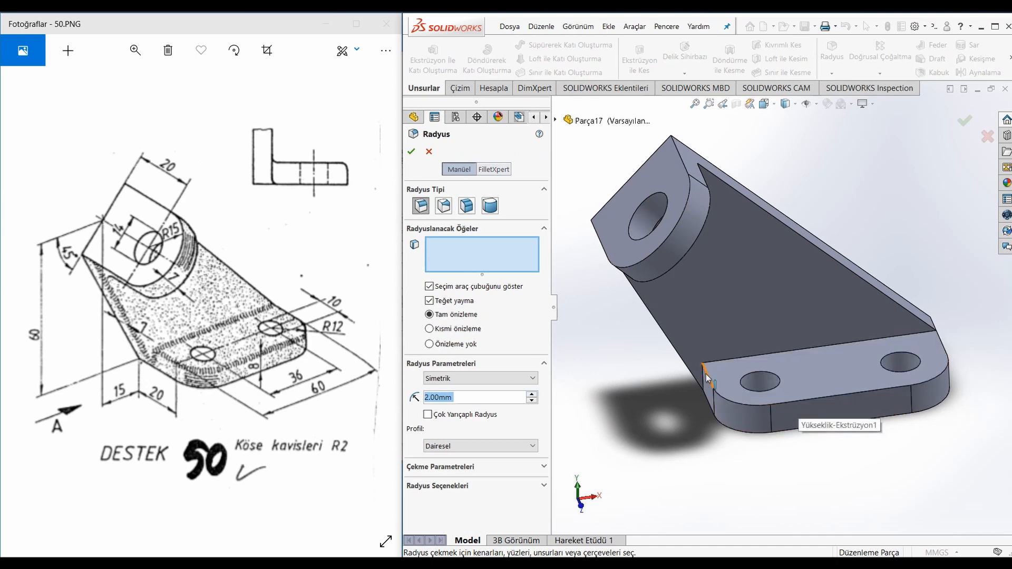
Start a 2 mm fillet on the arm-to-base-plate junction edge and the short upright edge at the base plate's side.
left_click(713, 361)
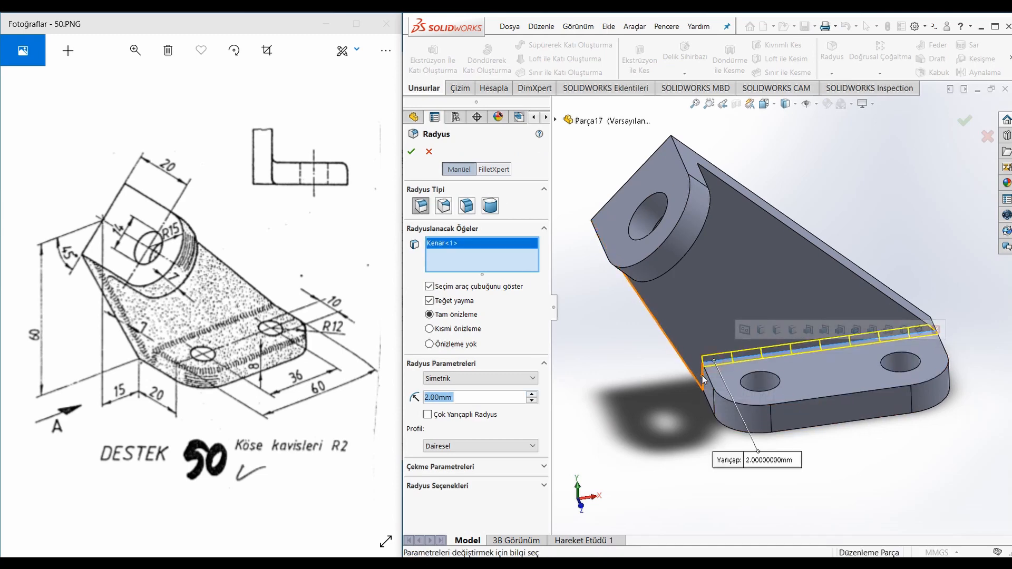
left_click(693, 389)
left_click(684, 376)
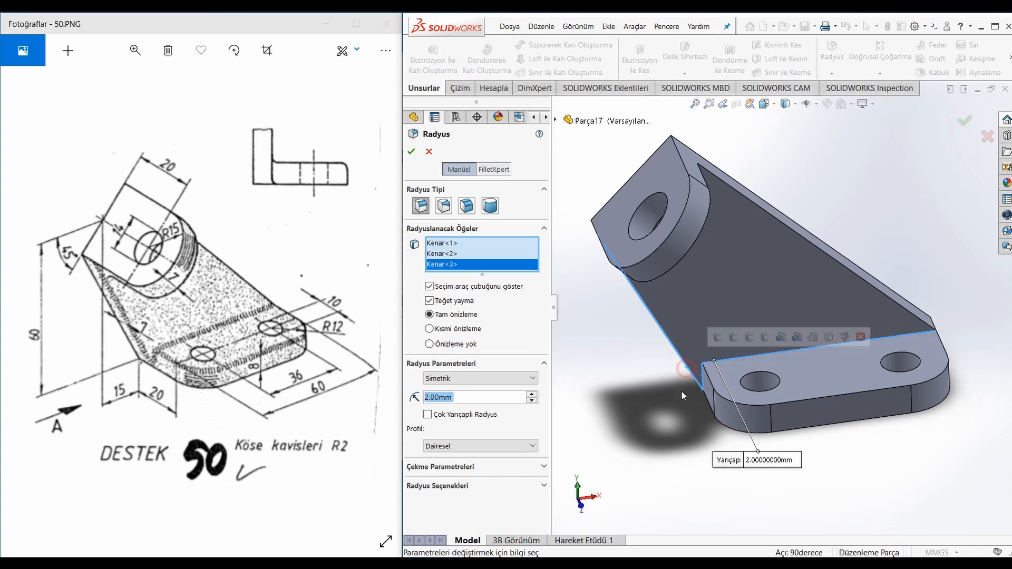
left_click(694, 378)
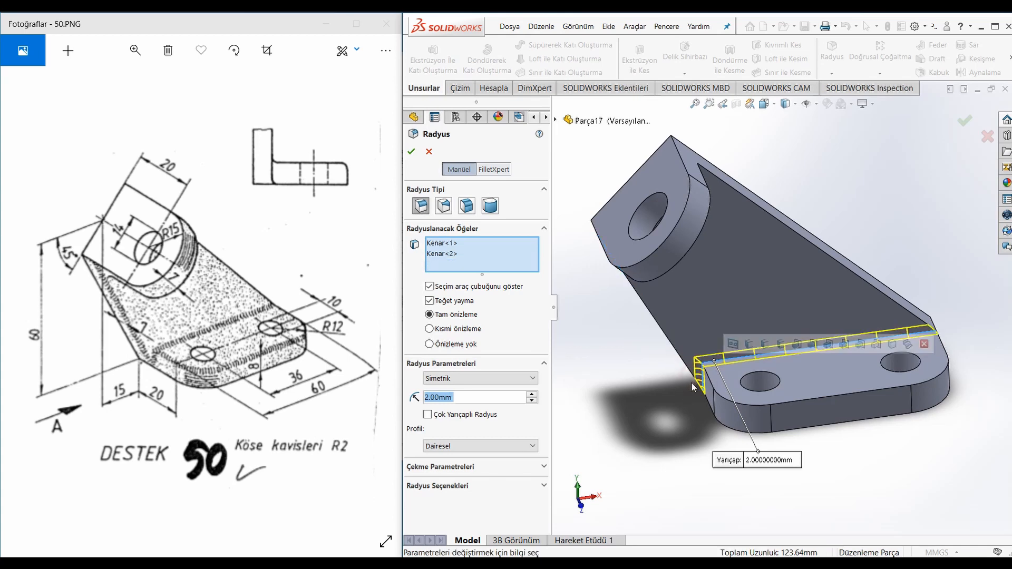
Add the short edge where the flange's side meets the arm and the arm-to-flange junction edge to the 2 mm fillet.
middle_click_drag(691, 337, 639, 231)
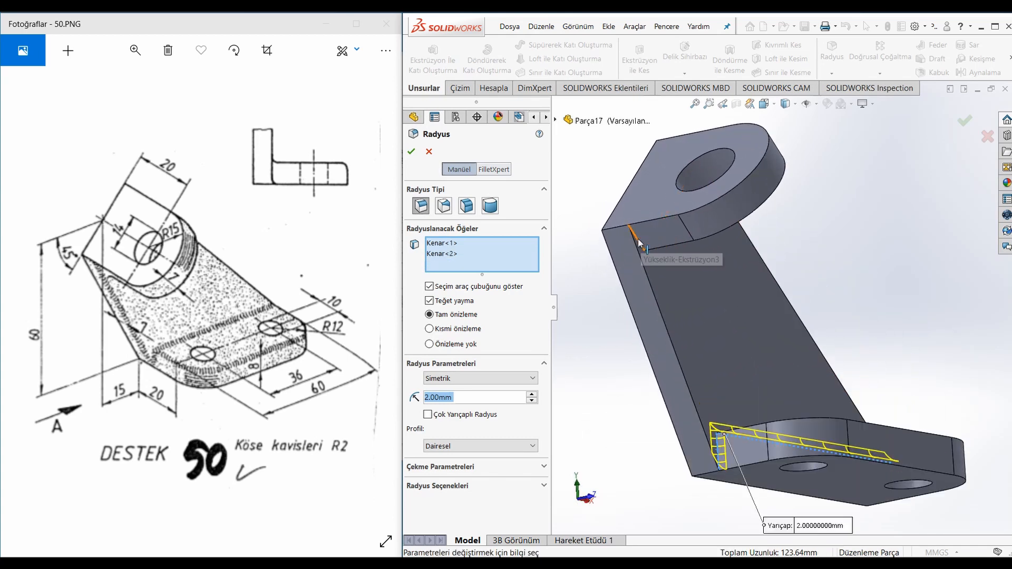
left_click(641, 234)
middle_click_drag(701, 268, 615, 241)
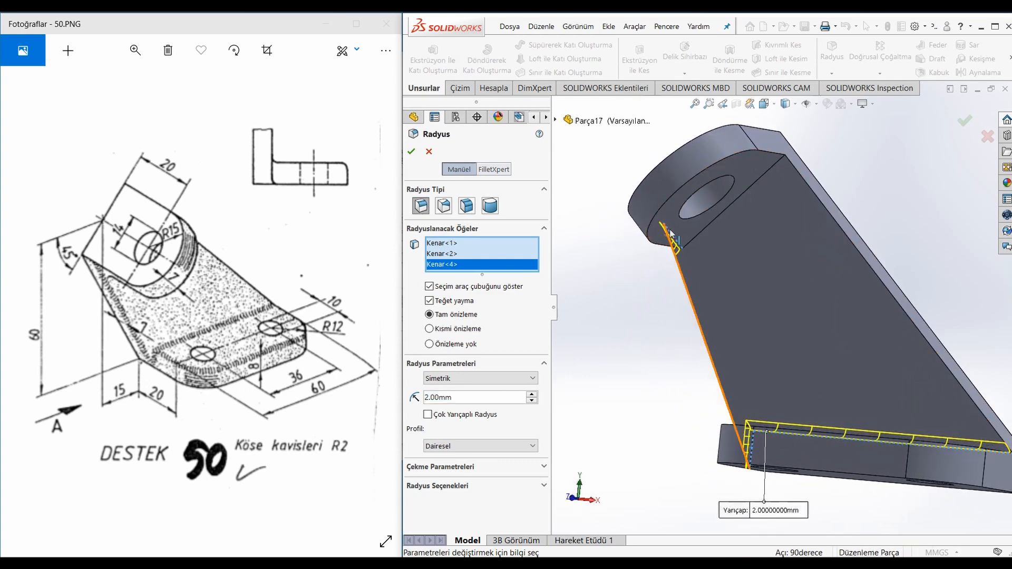
left_click(690, 240)
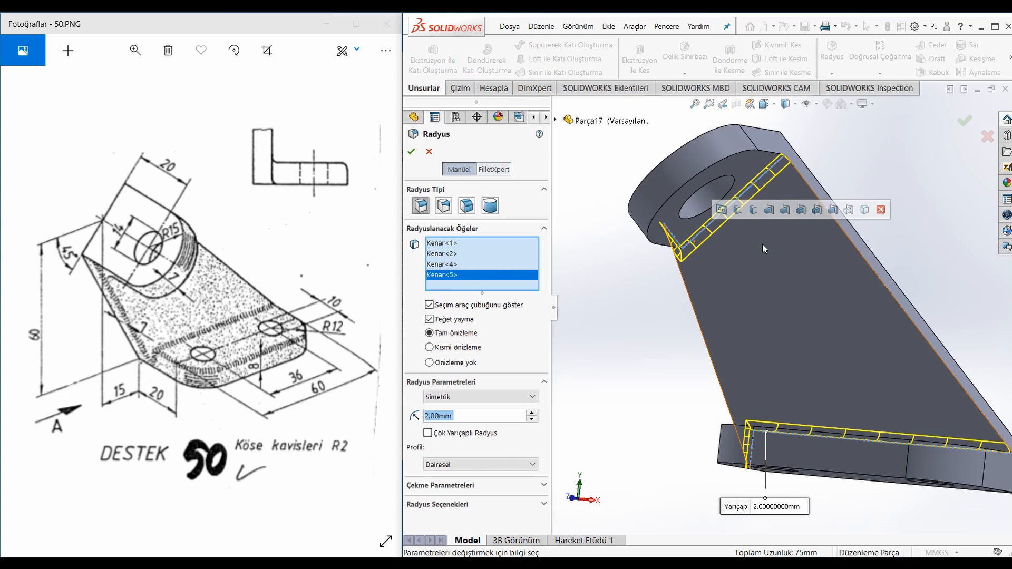
Add the base plate's upper outer rim to the selection and apply the 2 mm fillet.
middle_click_drag(811, 251, 902, 413)
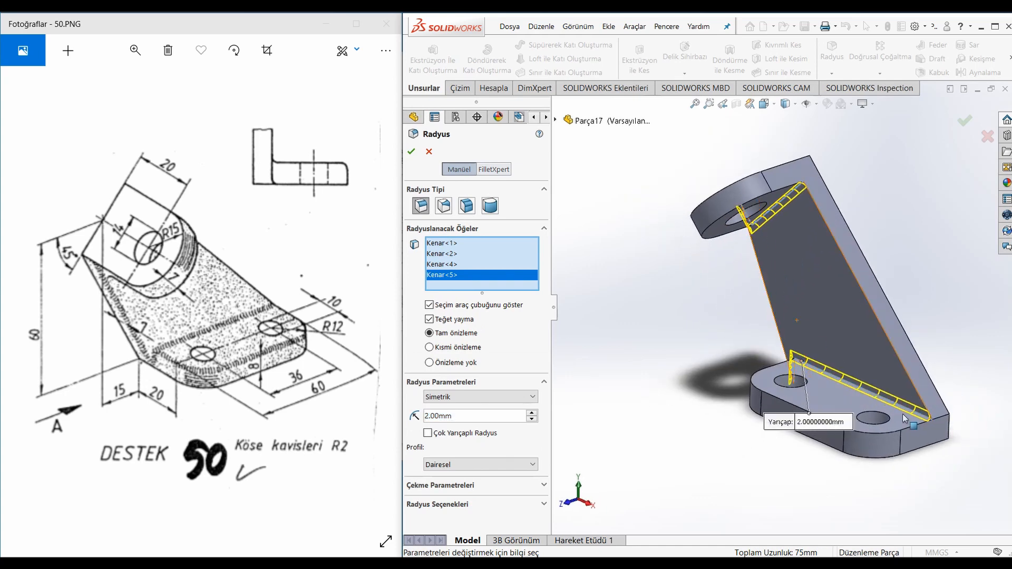
scroll(920, 406, "down", 2)
left_click(921, 399)
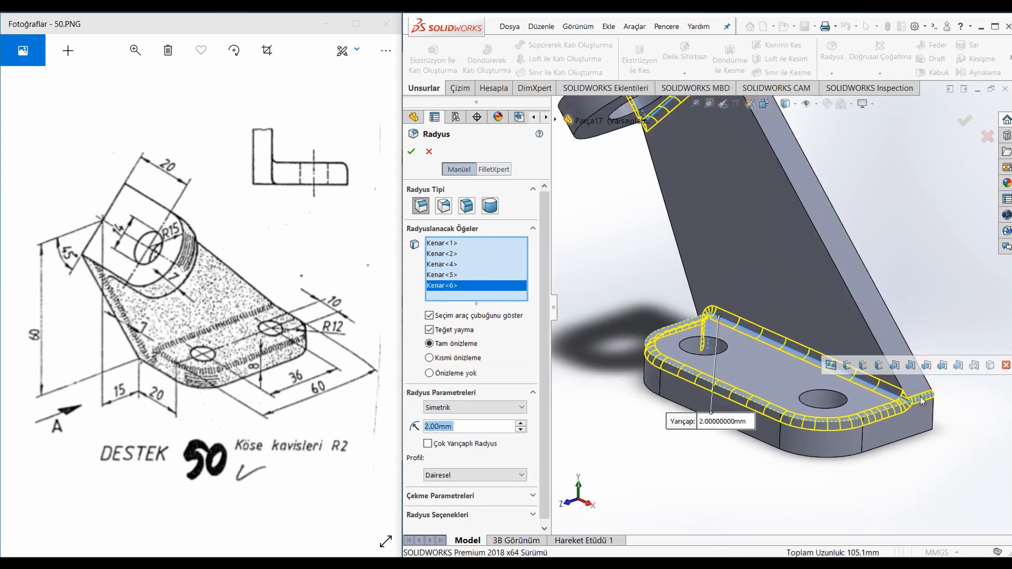
scroll(923, 417, "up", 2)
middle_click_drag(922, 418, 972, 421)
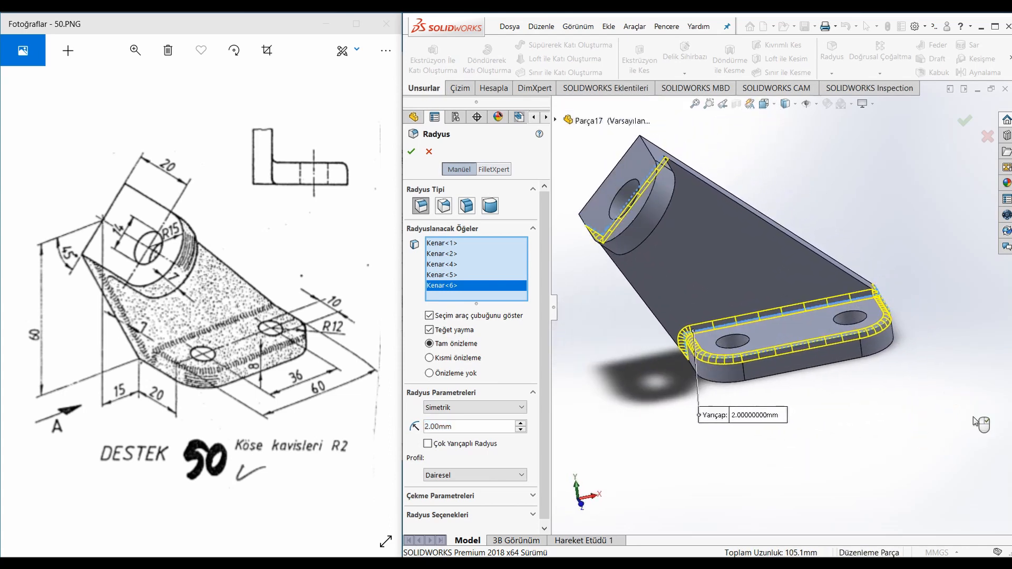
left_click(414, 153)
Examine the fillet transitions at the corner between flange and arm and on the base plate.
middle_click_drag(707, 258, 745, 194)
scroll(609, 250, "down", 4)
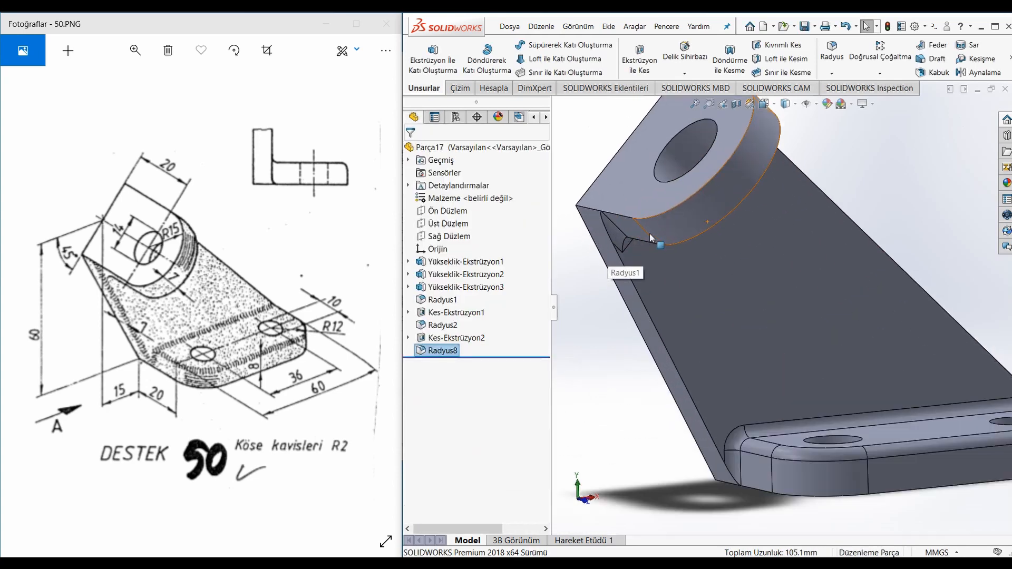
scroll(628, 258, "down", 2)
scroll(627, 258, "down", 2)
middle_click_drag(680, 242, 665, 205)
scroll(664, 205, "up", 10)
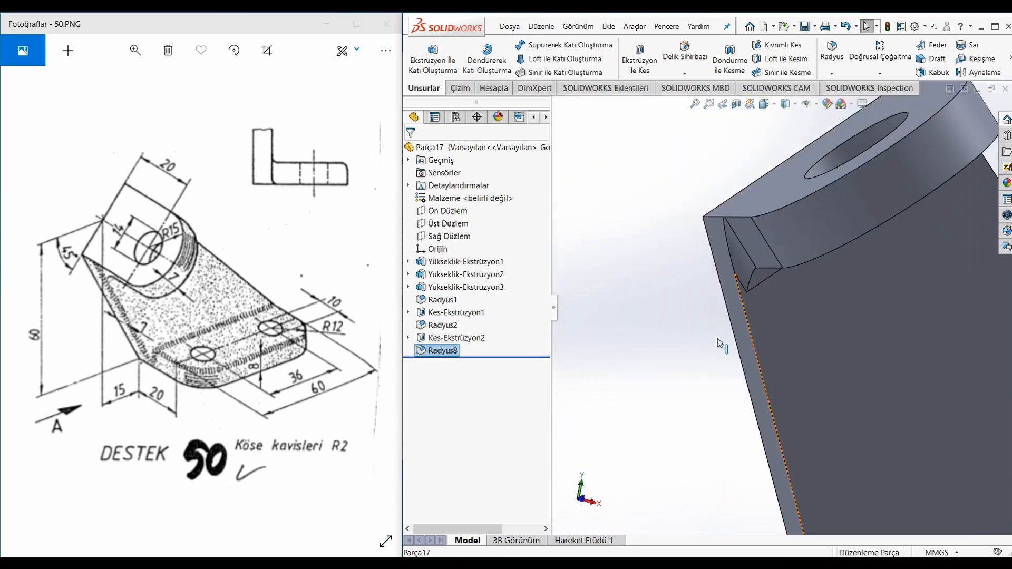
scroll(873, 392, "down", 3)
middle_click_drag(792, 258, 779, 286)
scroll(769, 274, "down", 1)
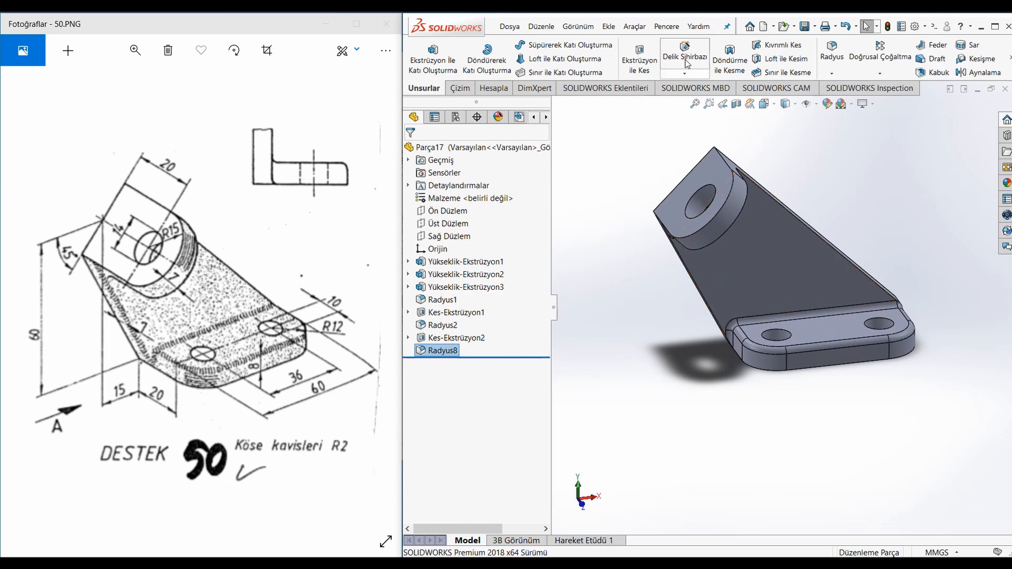
Apply a 2 mm fillet to the arm's steeper sloping side edge between flange and base plate, with tangent propagation off.
left_click(707, 306)
middle_click_drag(710, 304, 728, 249)
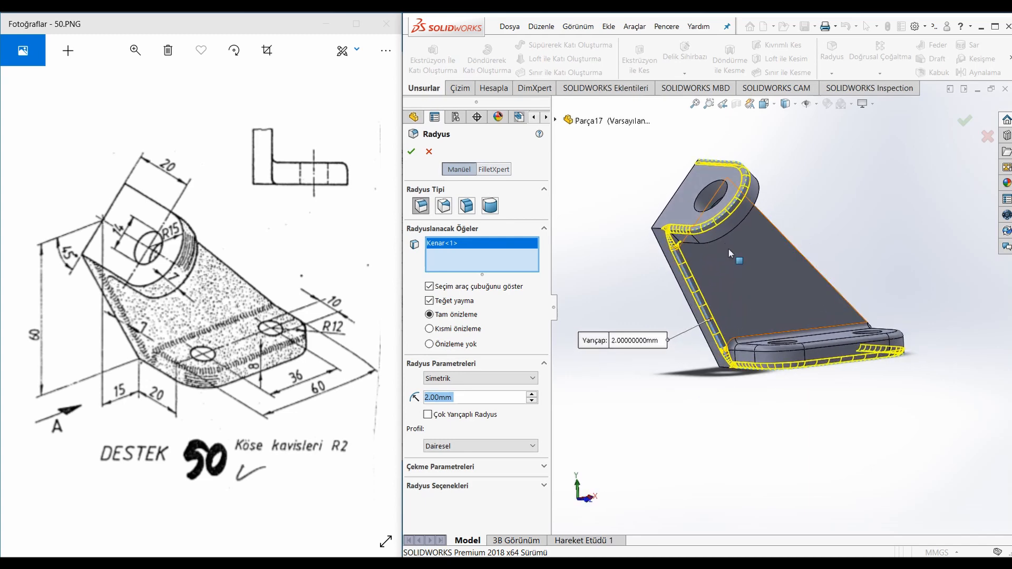
scroll(739, 364, "down", 5)
middle_click_drag(751, 407, 796, 386)
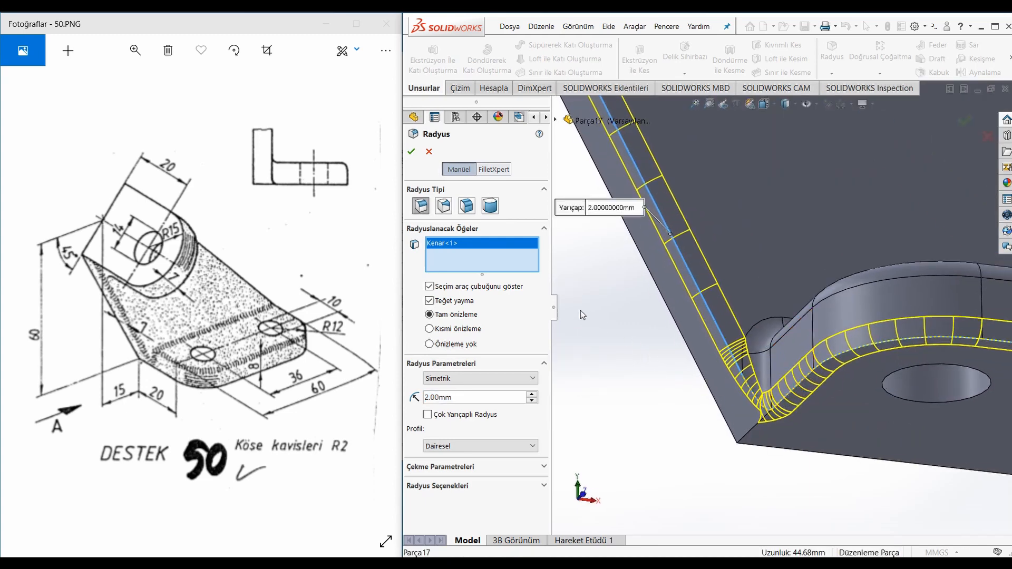
left_click(430, 301)
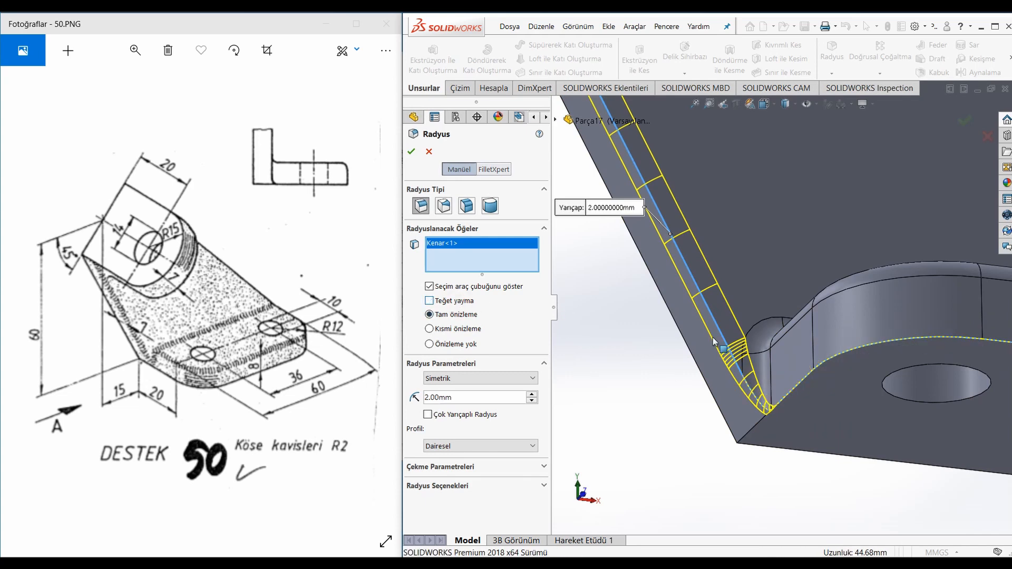
scroll(714, 341, "up", 8)
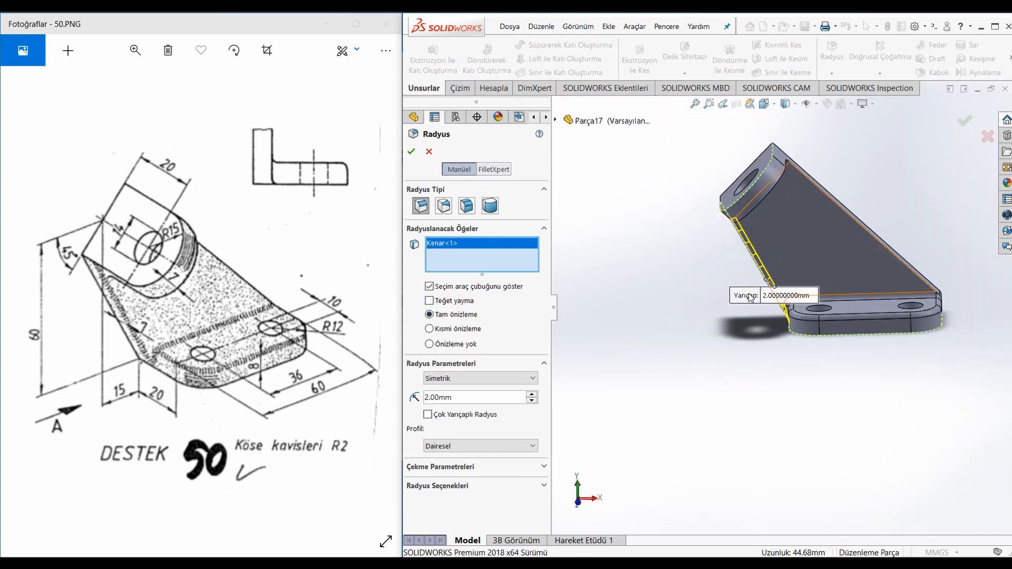
scroll(767, 180, "down", 5)
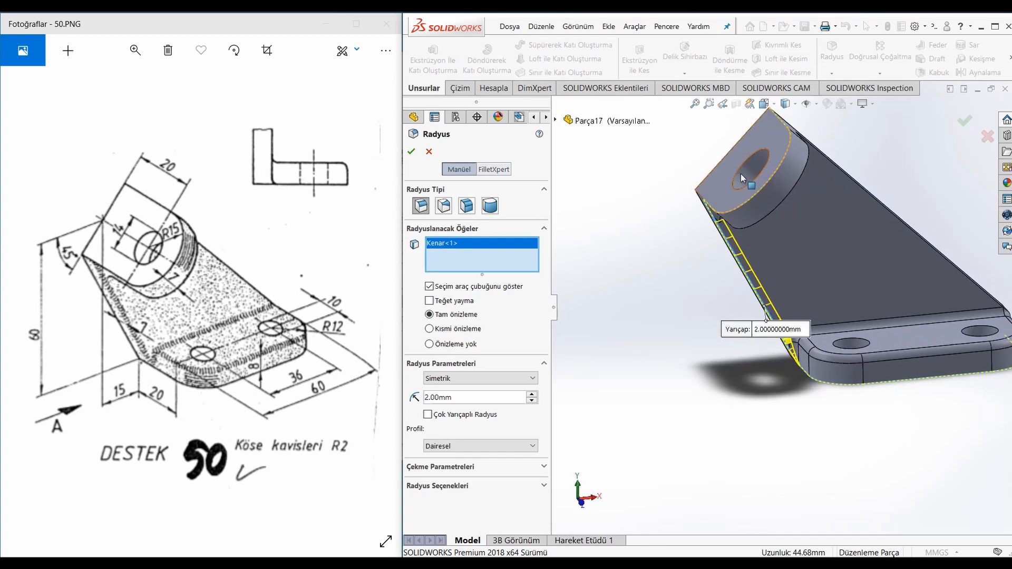
left_click(411, 152)
Reopen the definition of the arm's steeper side-edge fillet to check its edge selection and settings.
scroll(803, 252, "down", 2)
scroll(912, 293, "up", 4)
scroll(912, 293, "down", 3)
left_click(441, 363)
left_click(459, 331)
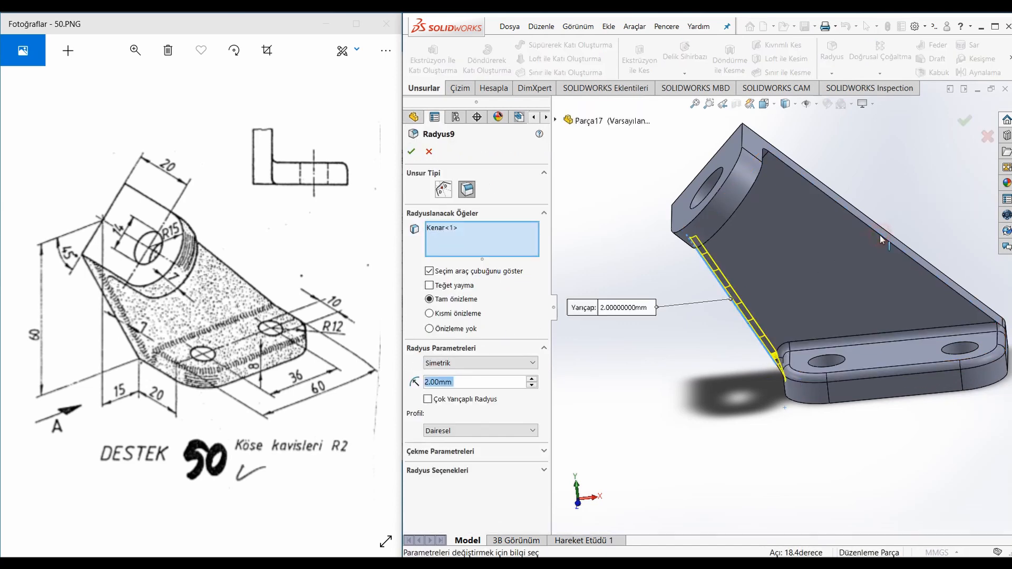
left_click(413, 152)
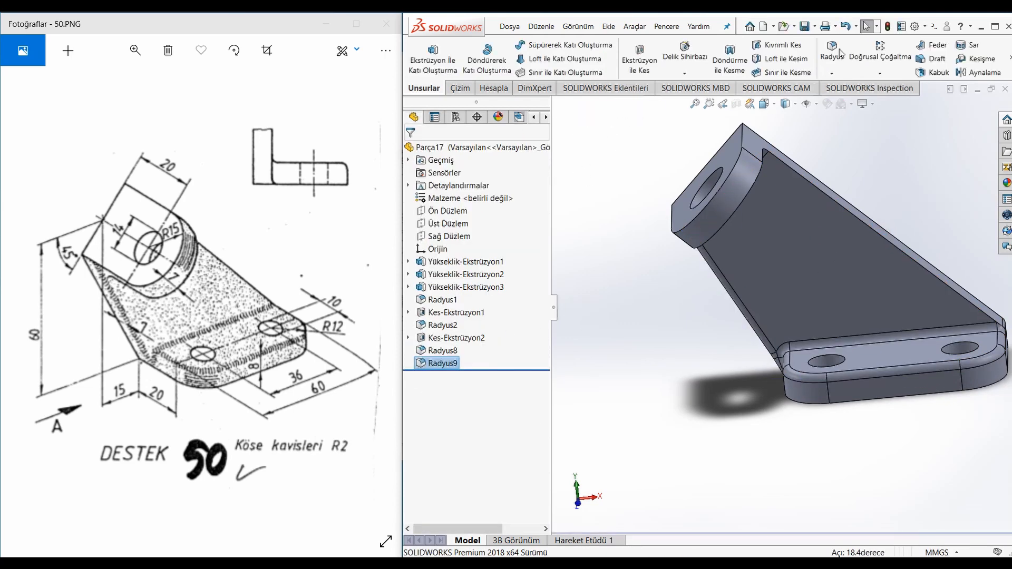
Try a 2 mm fillet on the arm's longer sloping side edge with tangent propagation off.
left_click(832, 52)
left_click(808, 181)
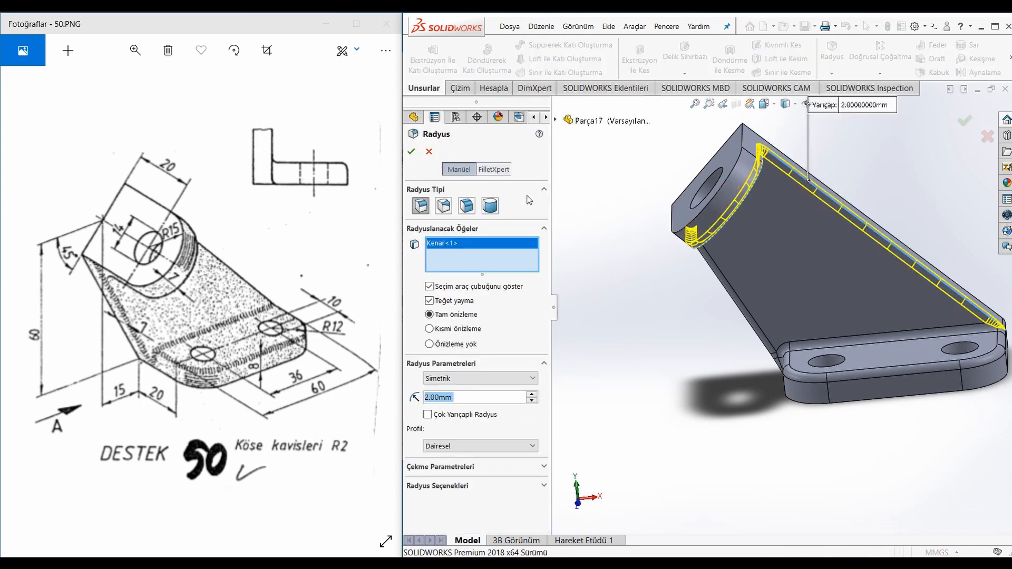
middle_click_drag(656, 225, 664, 155)
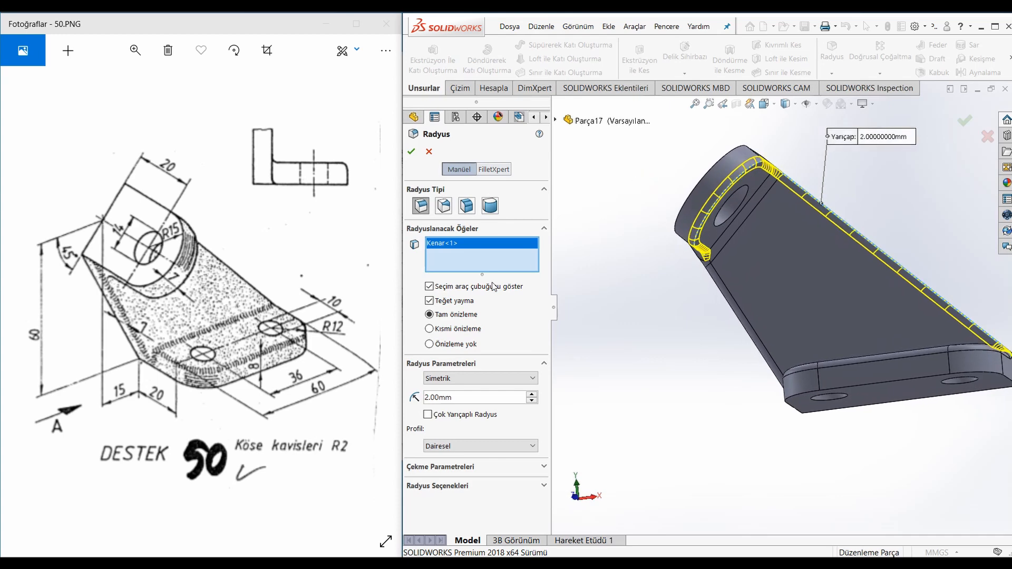
left_click(430, 301)
middle_click_drag(701, 309, 728, 299)
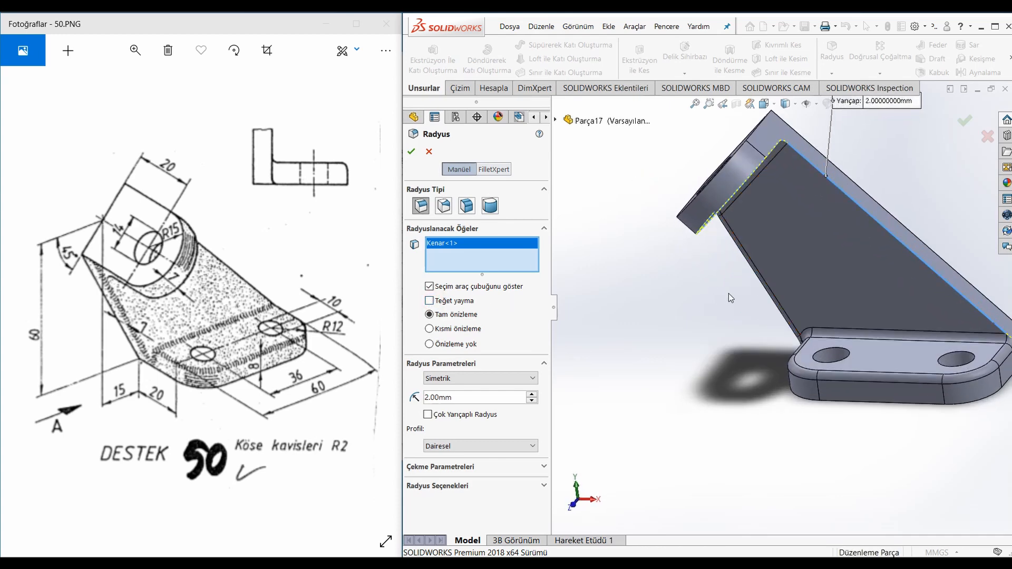
left_click(413, 151)
left_click(360, 100)
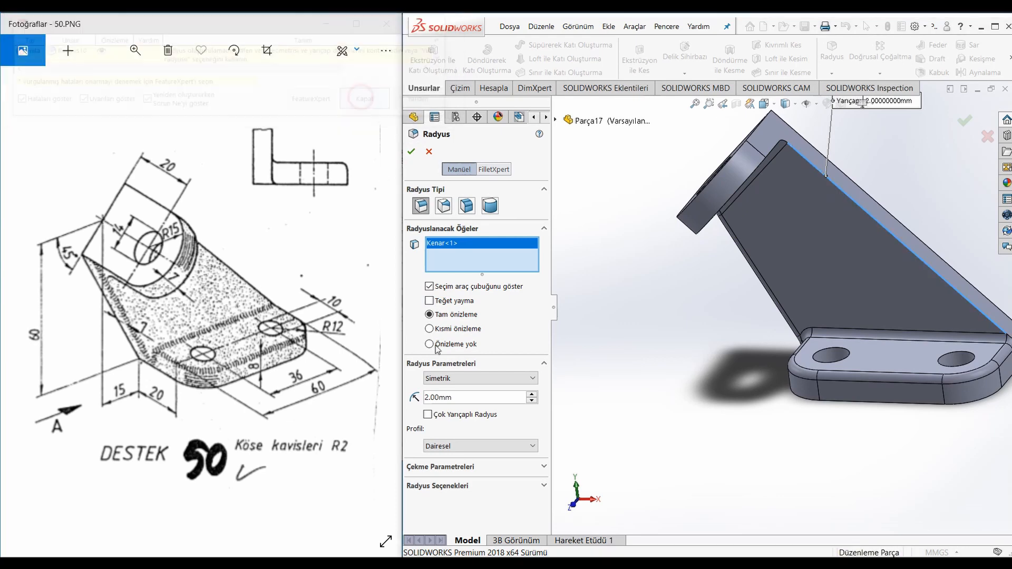
Turn tangent propagation back on, apply the 2 mm fillet to the longer sloping edge, and view the finished bracket.
left_click(430, 300)
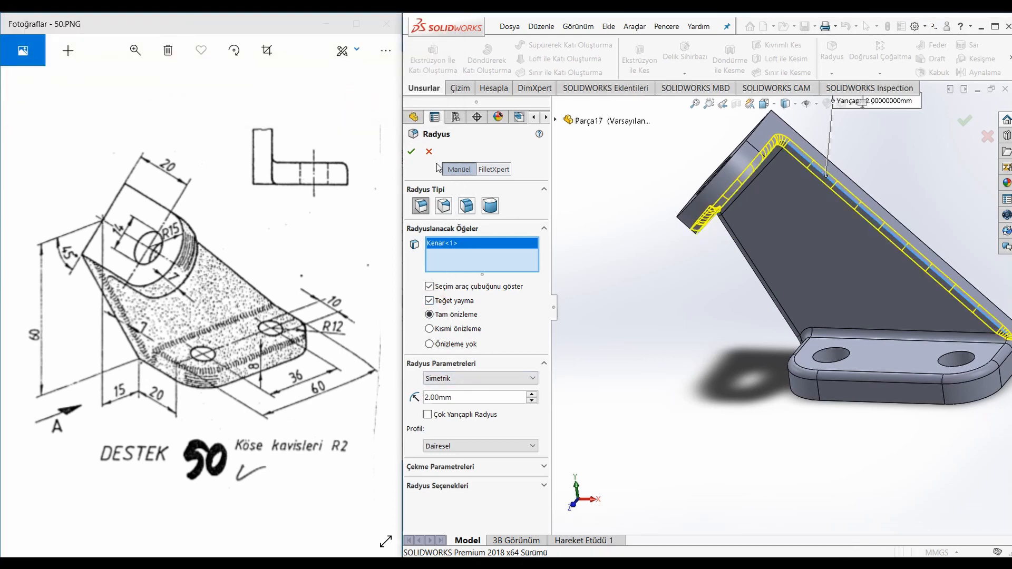
left_click(412, 150)
middle_click_drag(766, 249, 883, 255)
scroll(883, 254, "up", 2)
left_click(904, 190)
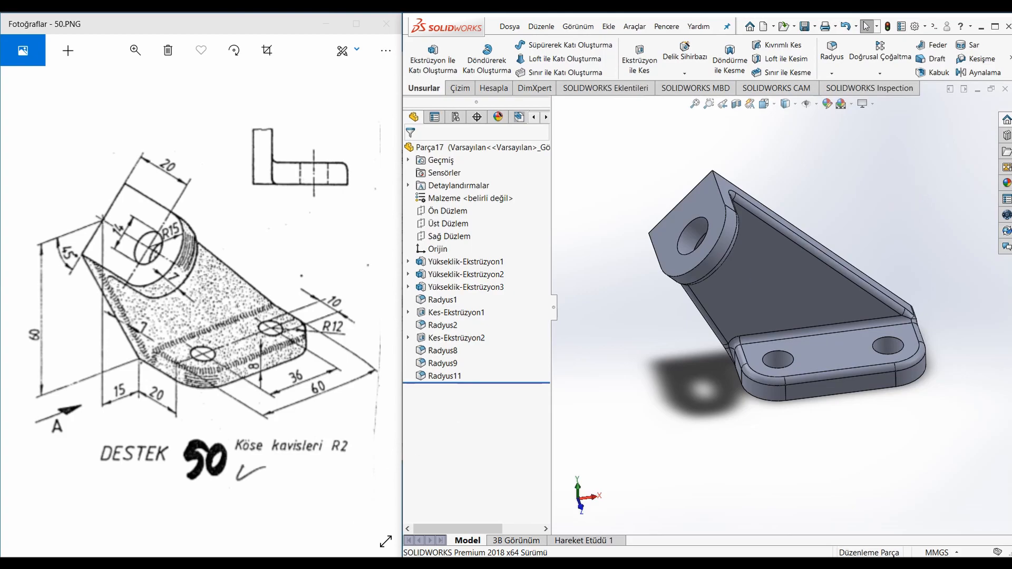